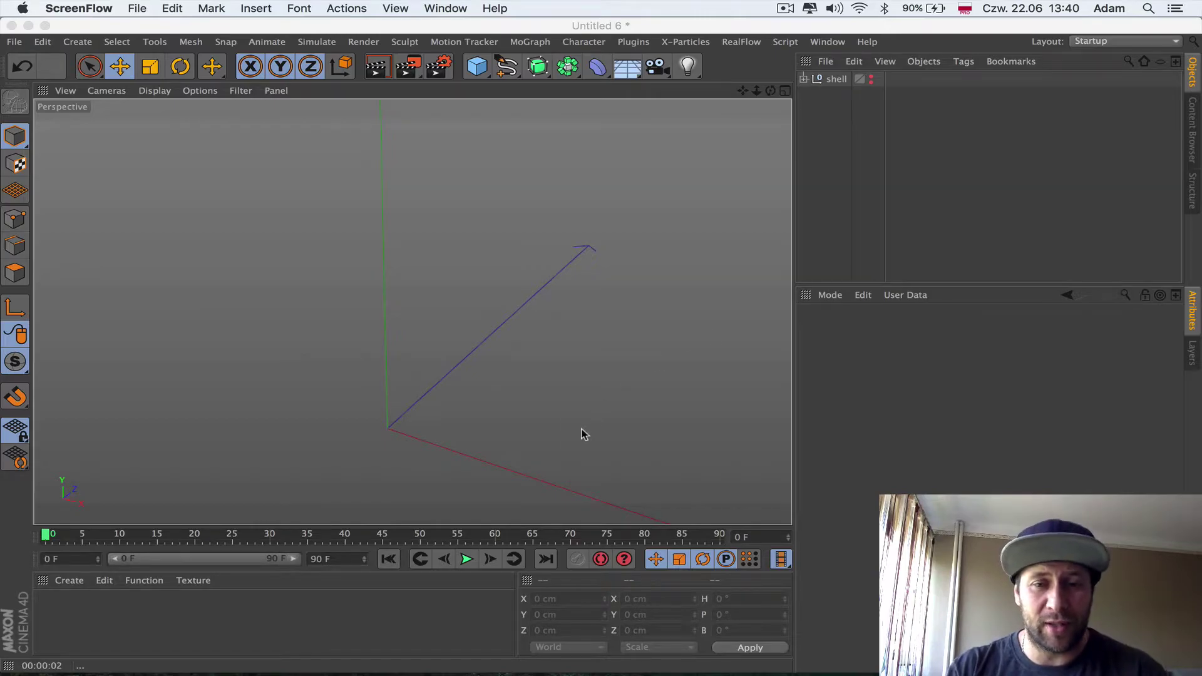
# Preview the finished P animation, then stop it and rewind to the first frame
pyautogui.click(467, 558)
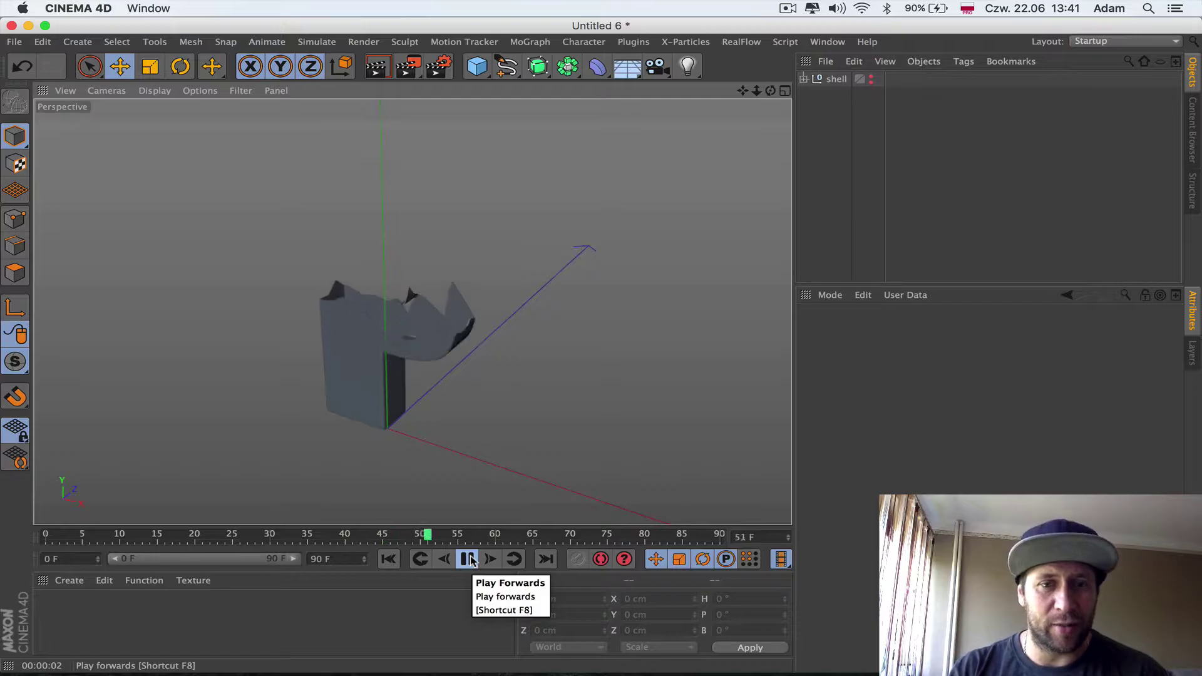
pyautogui.click(467, 559)
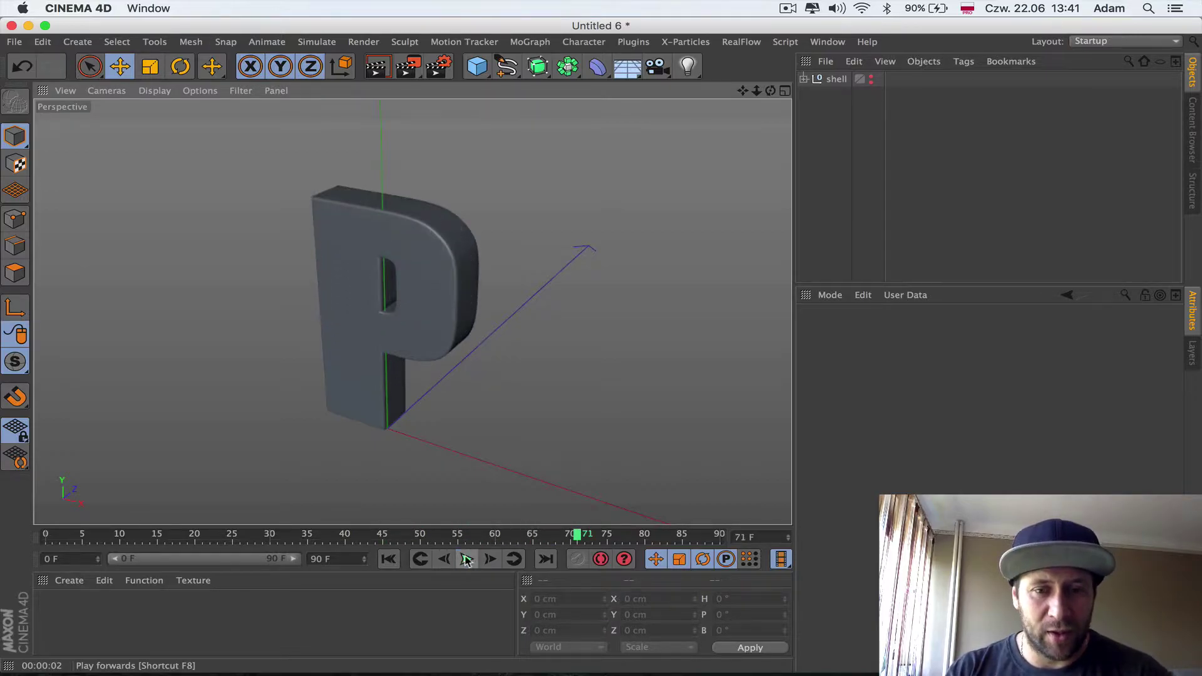
pyautogui.click(388, 559)
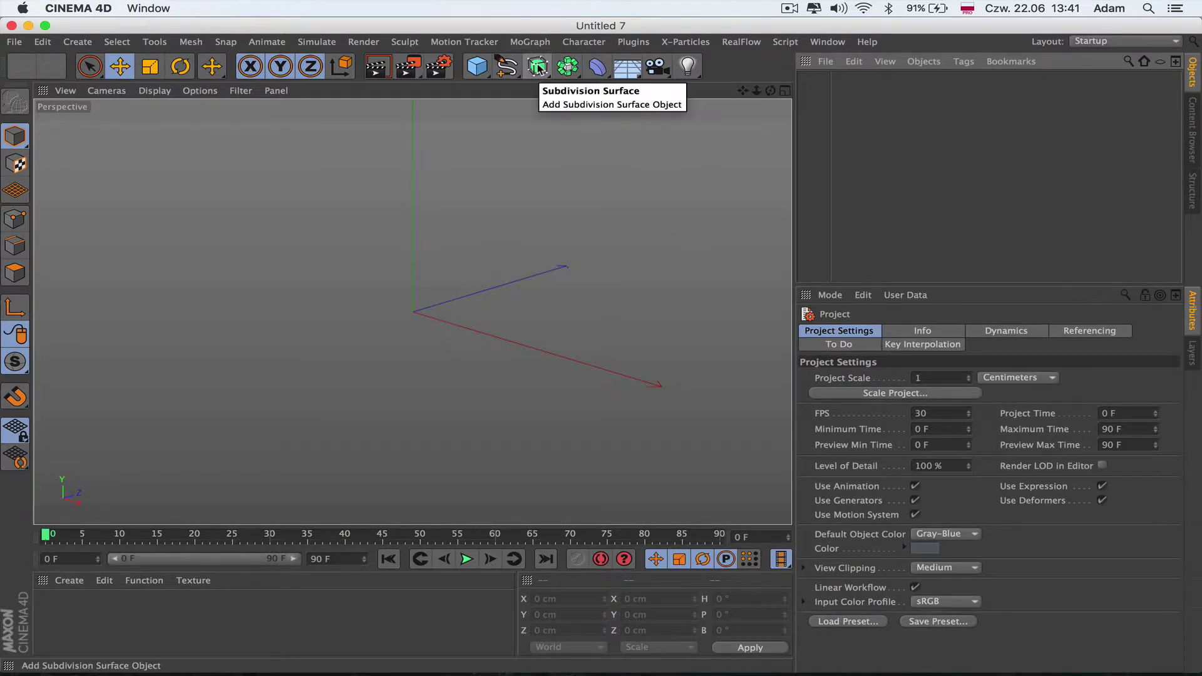
# Add a Text spline and replace its placeholder text with 'P'
pyautogui.click(505, 67)
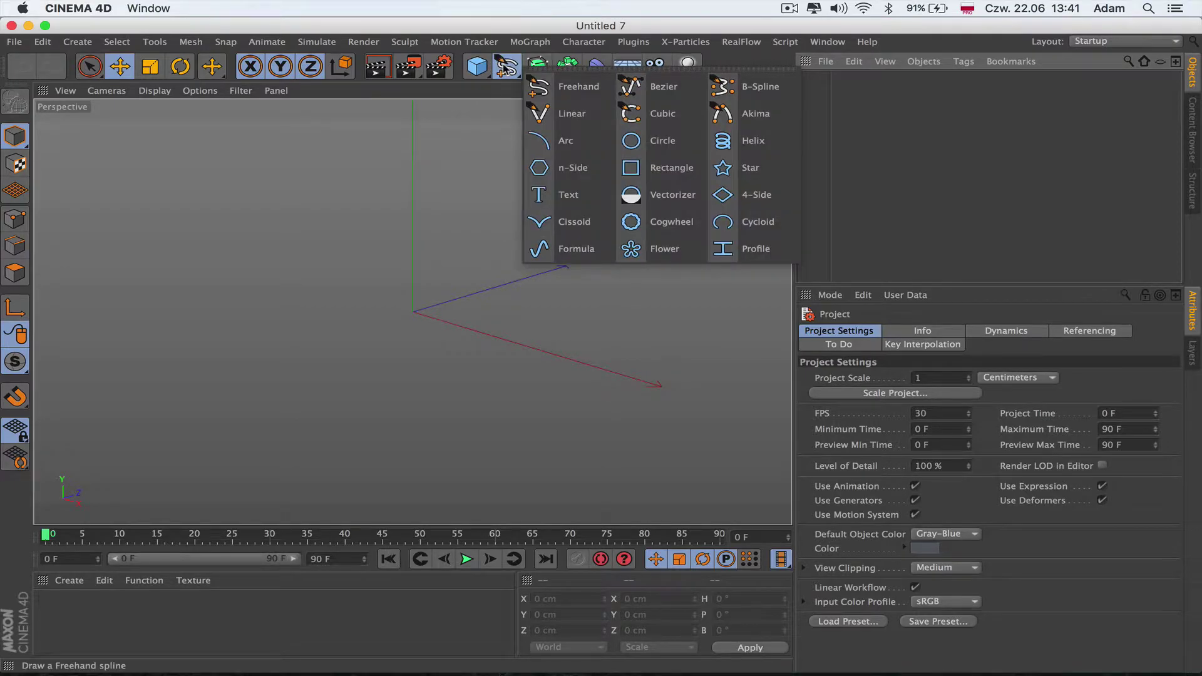
pyautogui.click(568, 199)
pyautogui.doubleClick(849, 364)
pyautogui.write('P')
# Set the text's alignment to Middle and its font to HeadLineA
pyautogui.click(952, 450)
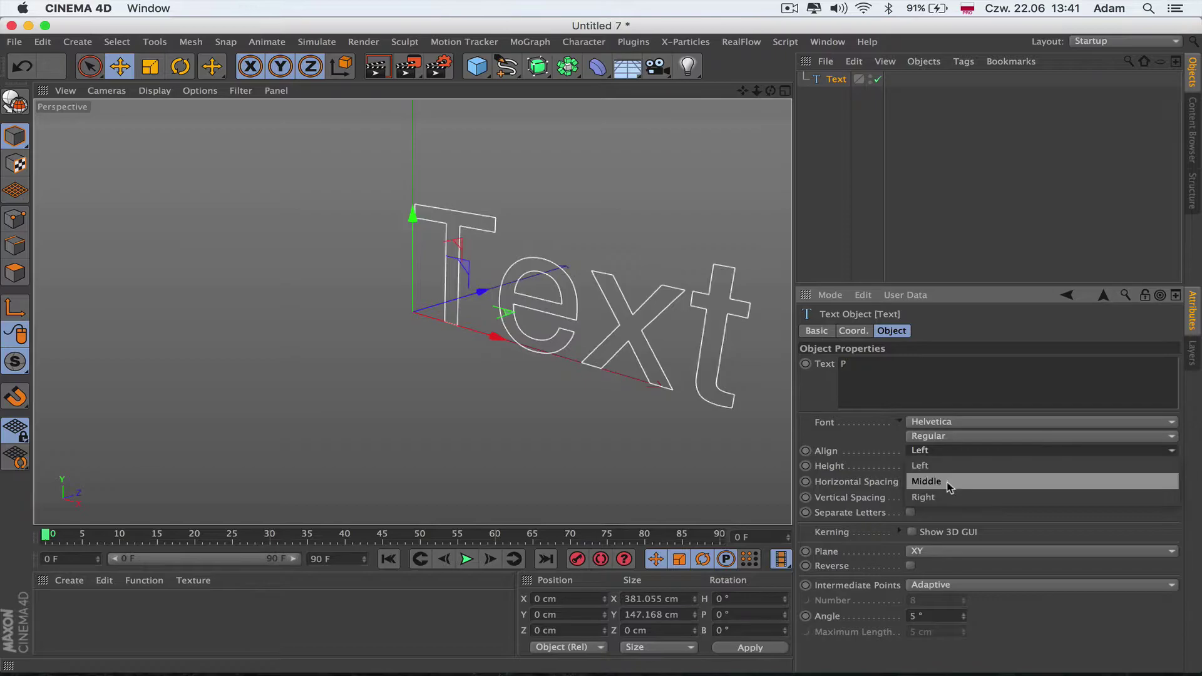
pyautogui.click(949, 480)
pyautogui.click(937, 422)
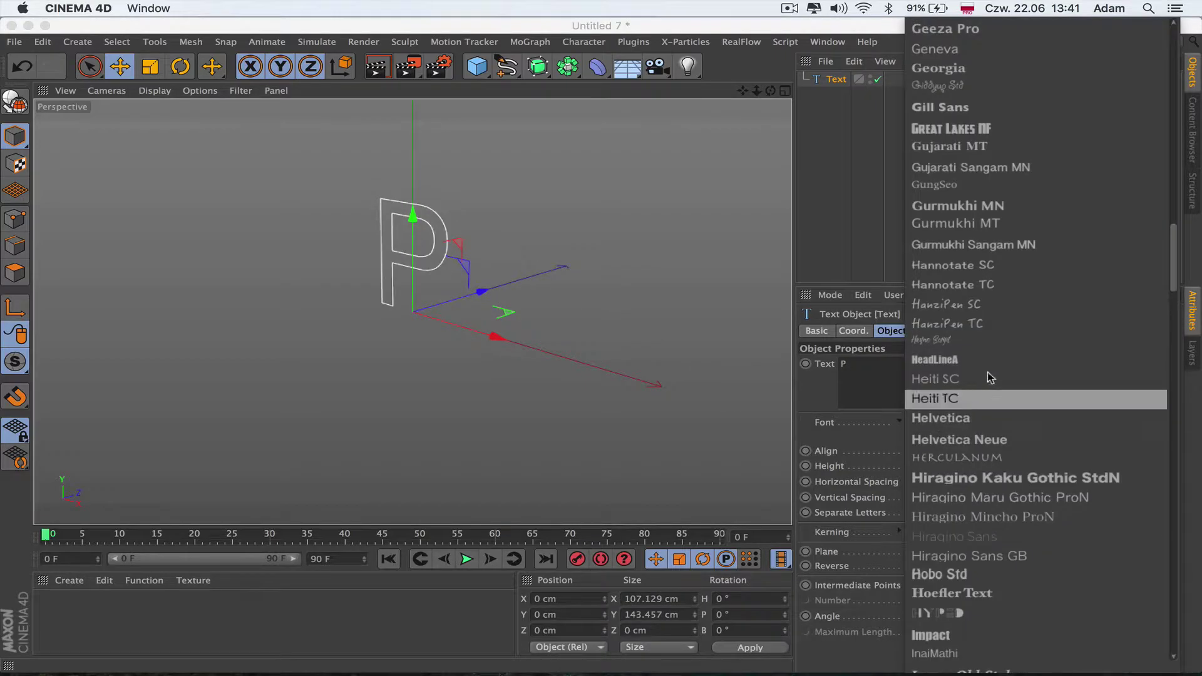
pyautogui.click(956, 354)
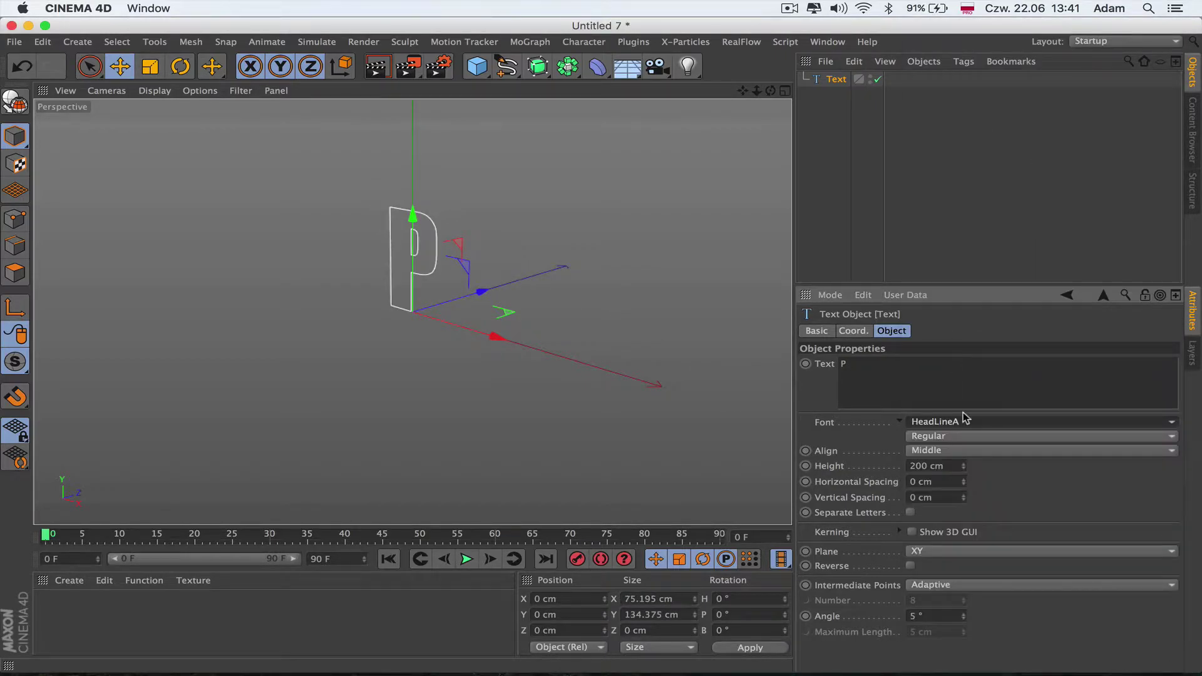
# Add an Extrude generator, nest the Text spline inside it, and frame the extruded P
pyautogui.click(537, 67)
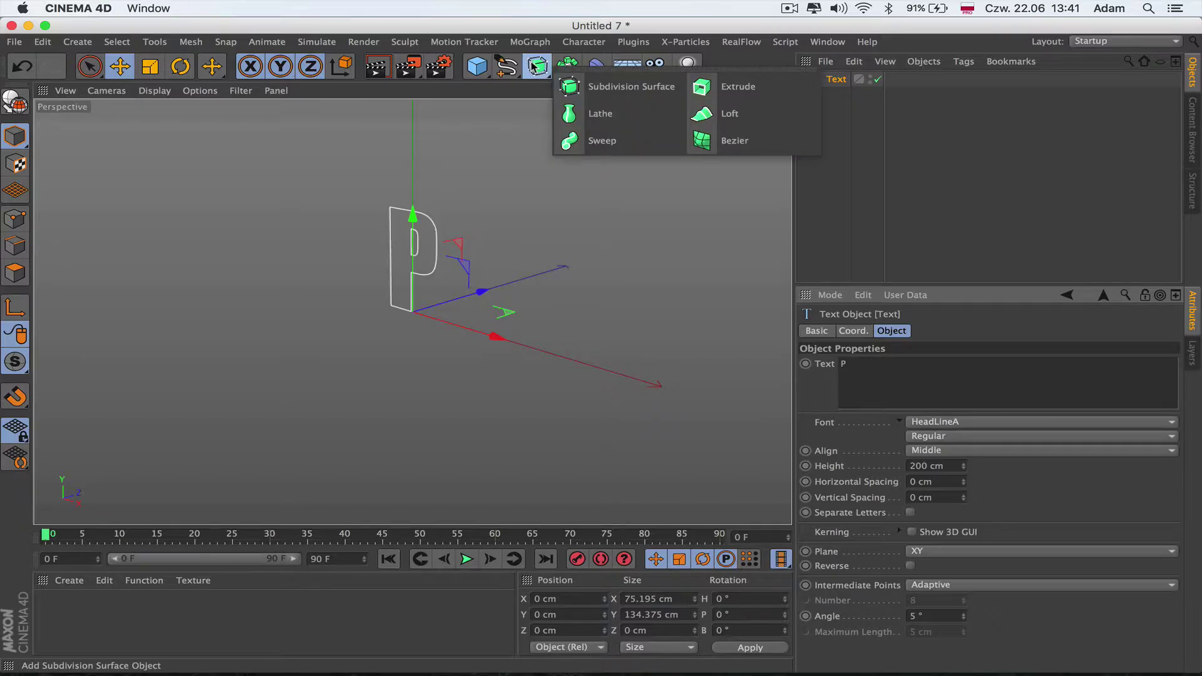
pyautogui.click(727, 92)
pyautogui.moveTo(845, 94); pyautogui.dragTo(842, 83)
pyautogui.click(842, 83)
pyautogui.press('h')
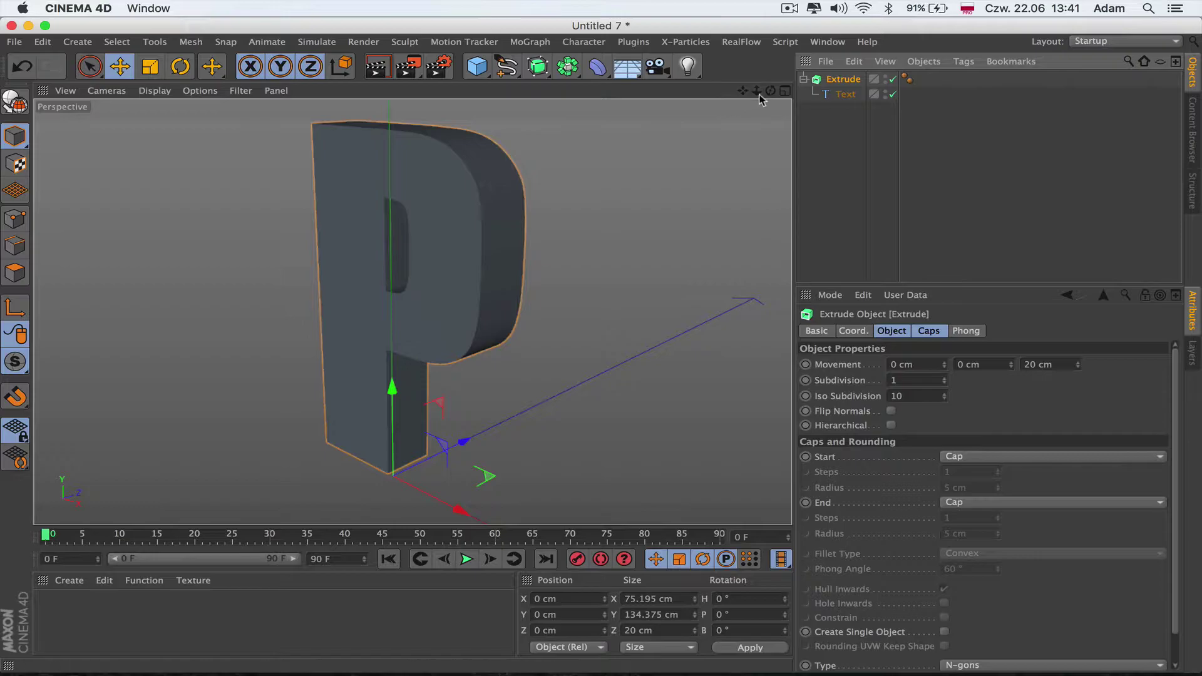
pyautogui.moveTo(758, 97); pyautogui.dragTo(758, 94)
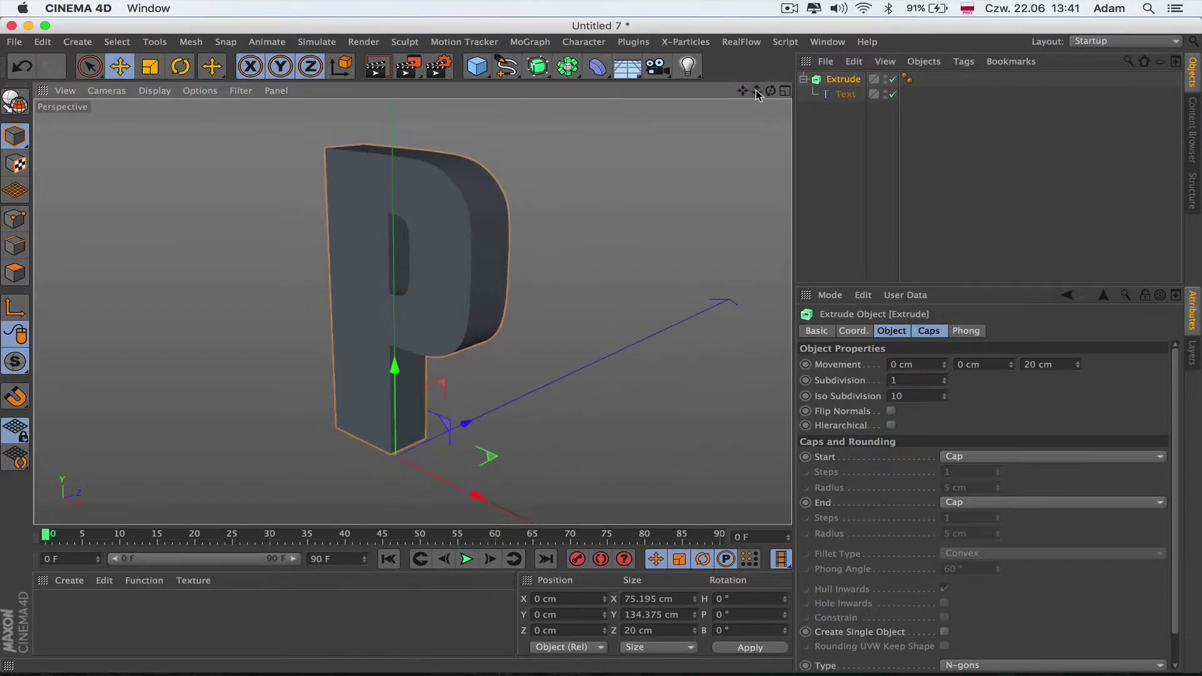
# Give the front cap a Fillet Cap with 2 steps and a 1 cm radius
pyautogui.click(952, 331)
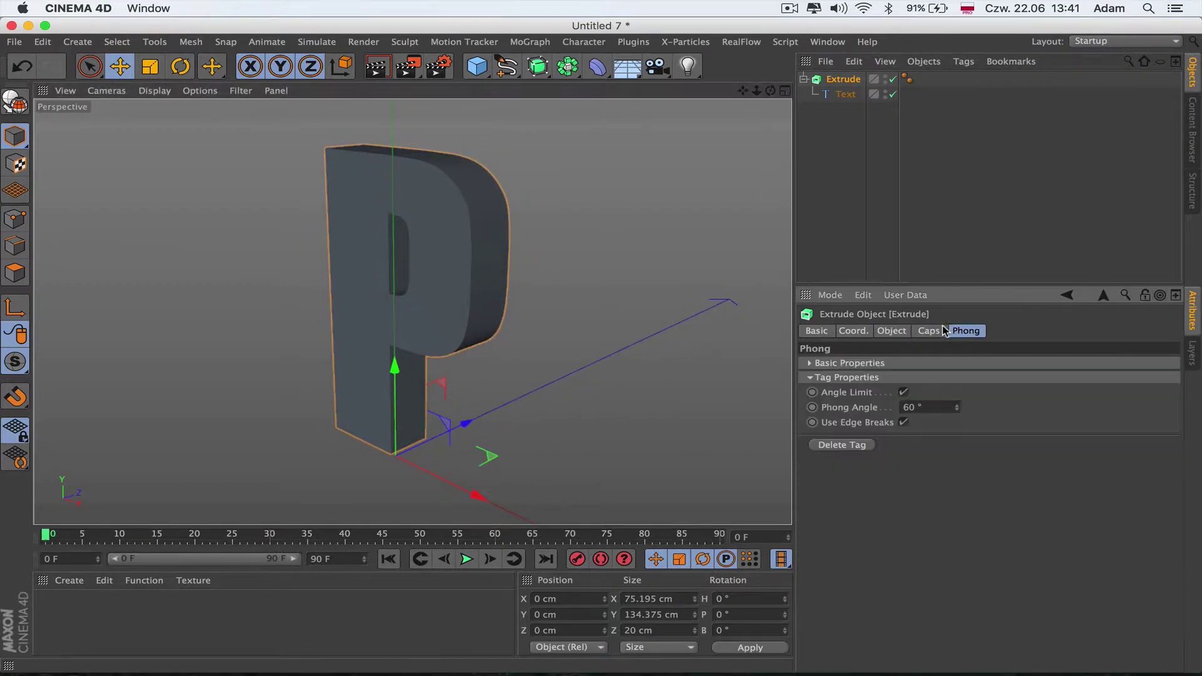
pyautogui.click(929, 331)
pyautogui.click(975, 364)
pyautogui.click(986, 426)
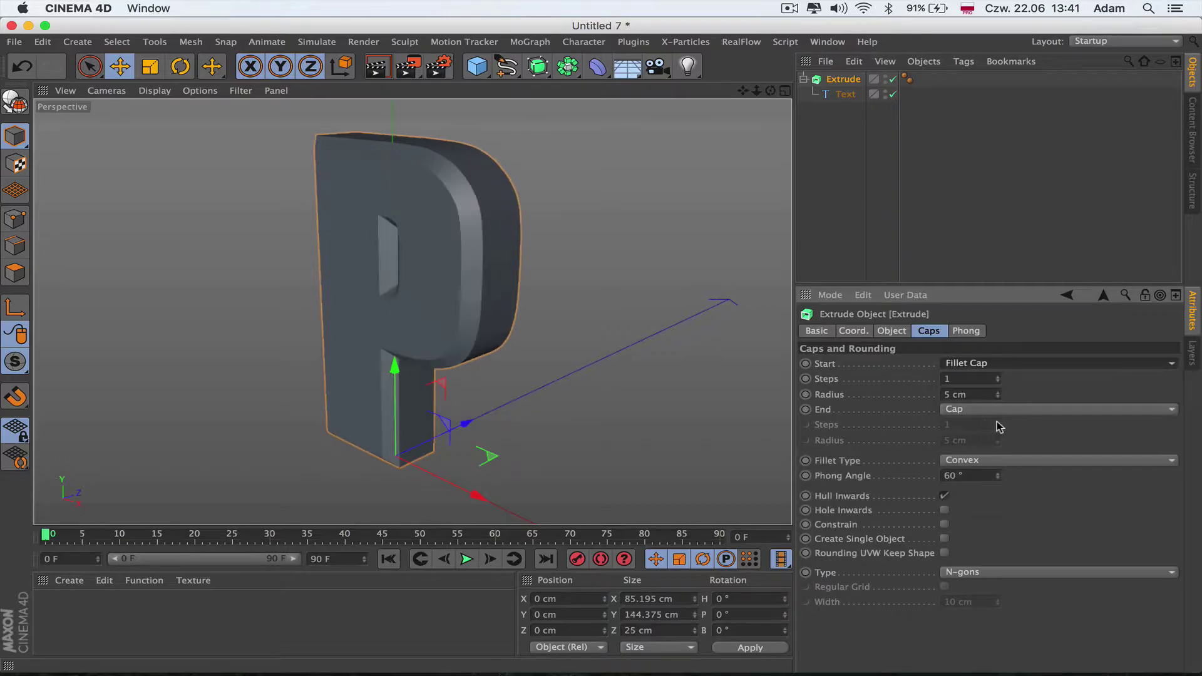
pyautogui.click(998, 397)
pyautogui.click(997, 397)
pyautogui.click(997, 396)
pyautogui.click(997, 397)
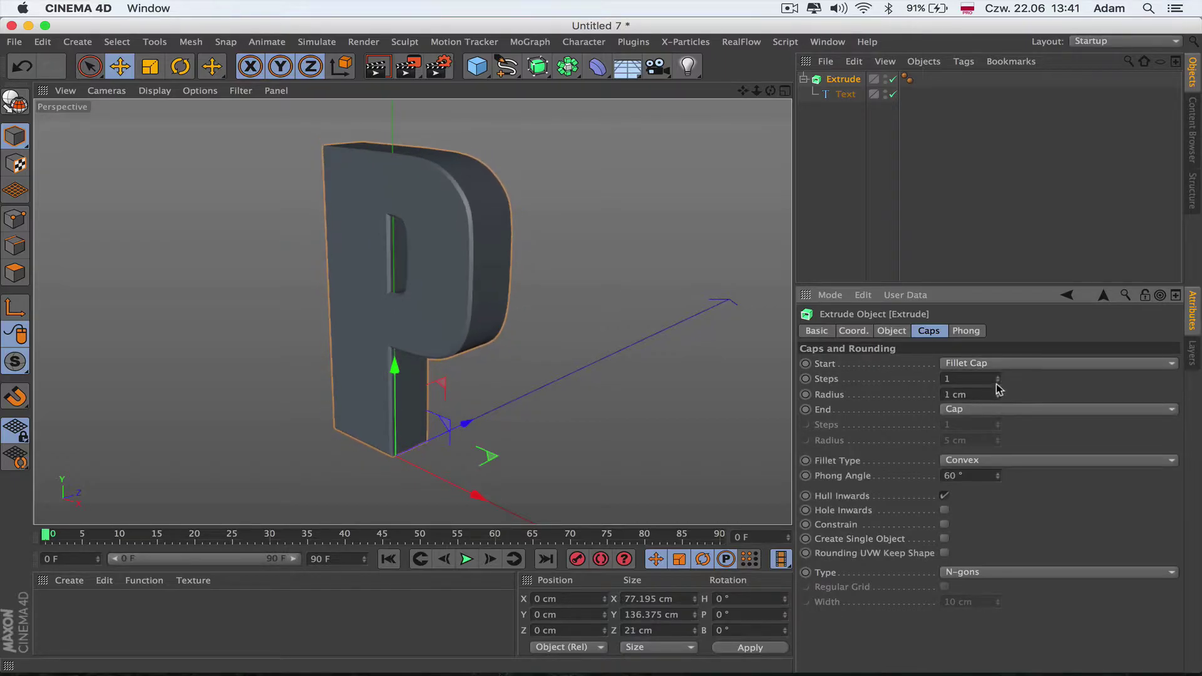
pyautogui.click(998, 377)
# Give the back cap a Fillet Cap with 2 steps and a 1 cm radius
pyautogui.click(995, 409)
pyautogui.click(997, 470)
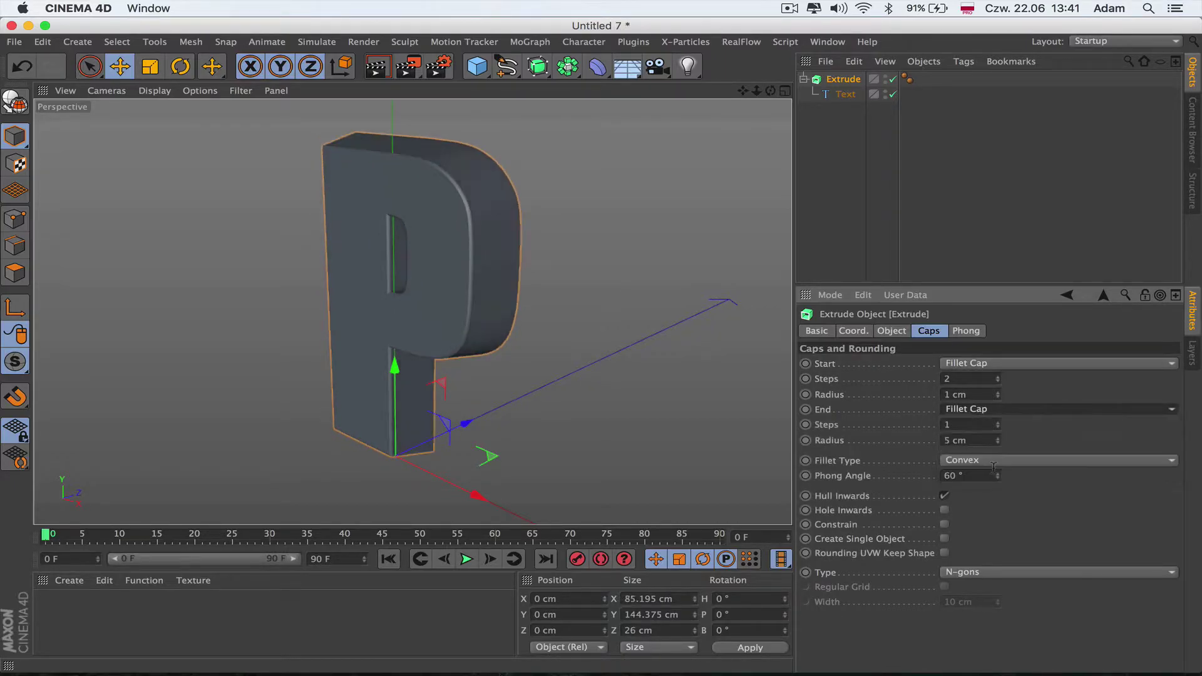
pyautogui.click(997, 443)
pyautogui.click(997, 443)
pyautogui.click(998, 442)
pyautogui.click(998, 422)
pyautogui.click(997, 444)
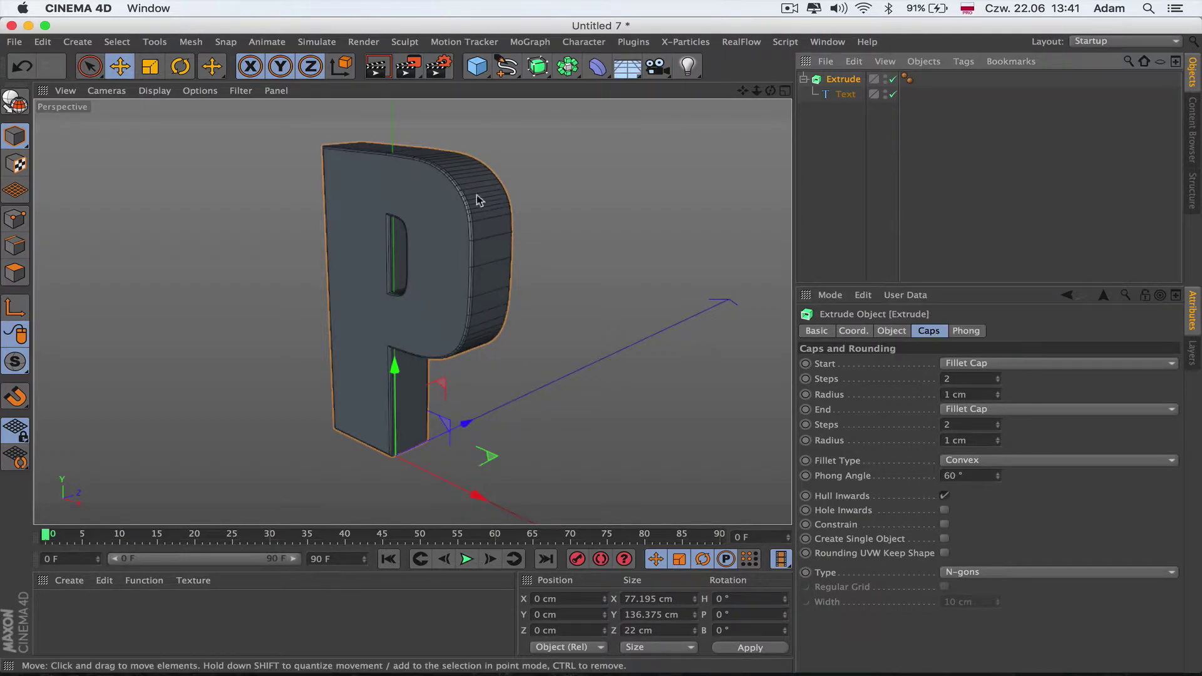
pyautogui.click(892, 332)
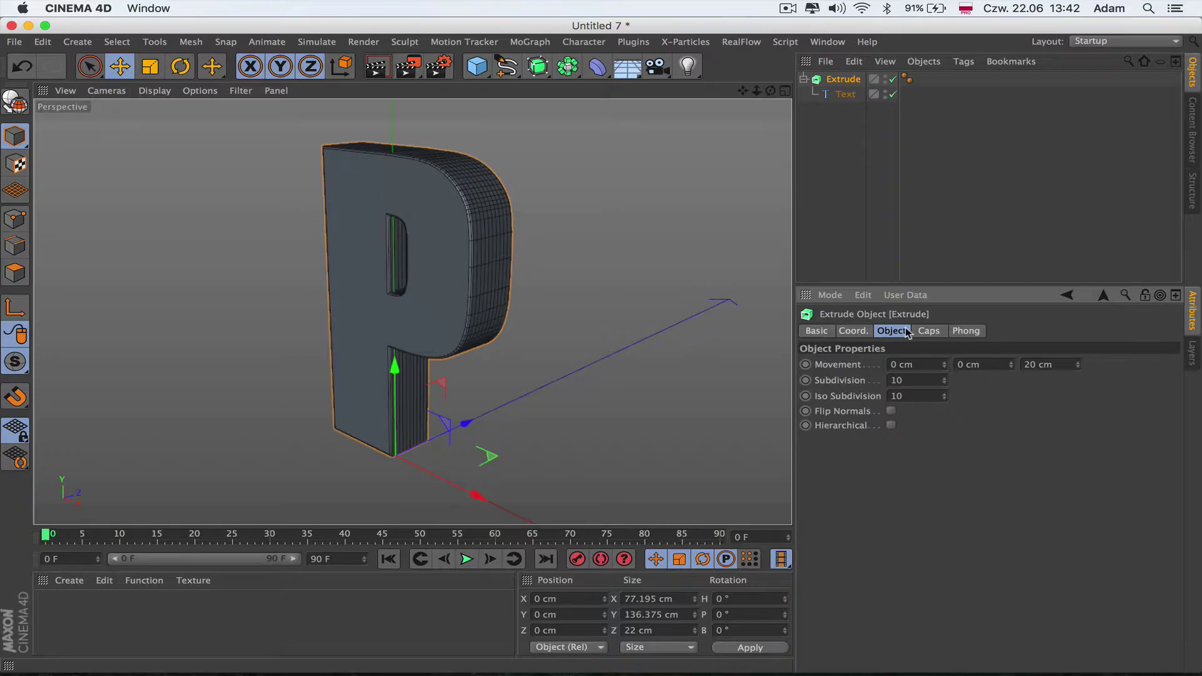
# Mesh the Extrude caps as Quadrangles on a Regular Grid with 3 cm width
pyautogui.click(927, 331)
pyautogui.click(971, 573)
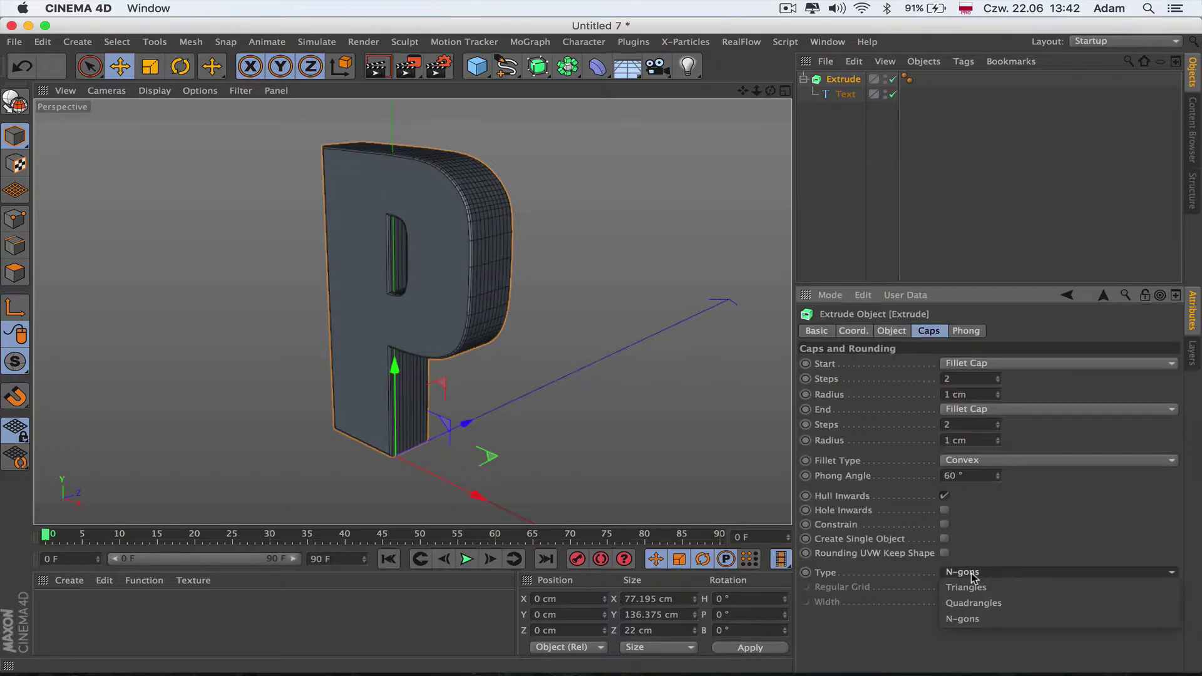
pyautogui.click(980, 602)
pyautogui.click(945, 587)
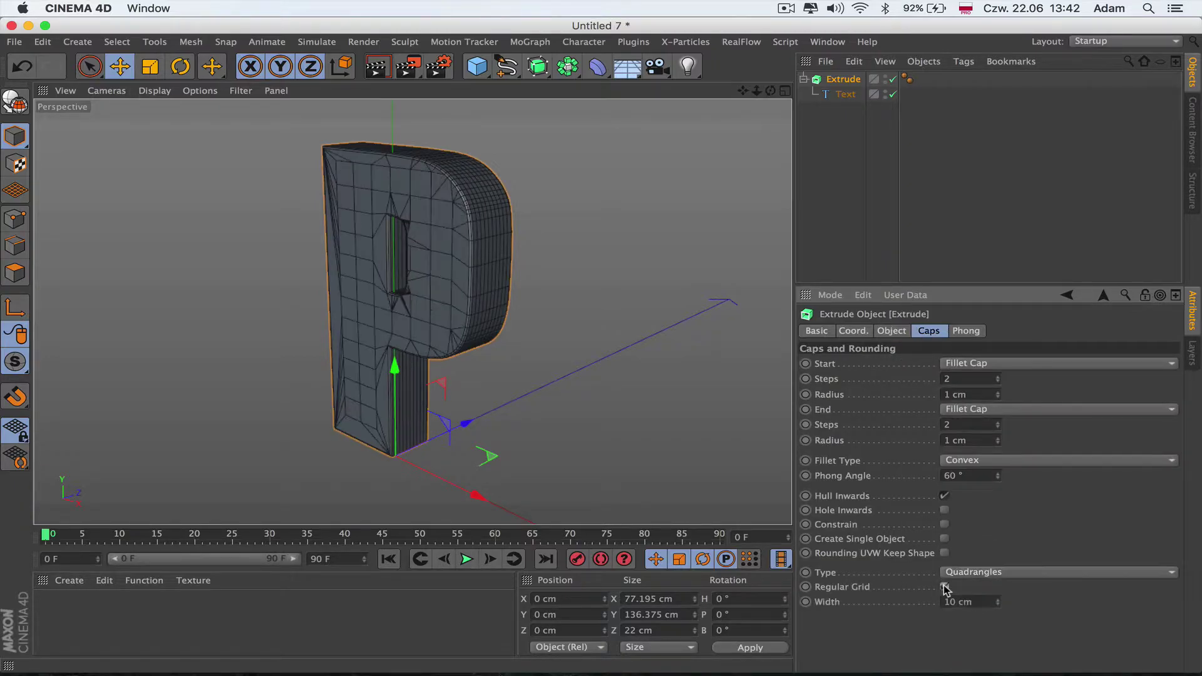
pyautogui.doubleClick(985, 602)
pyautogui.write('5')
pyautogui.press('Return')
pyautogui.doubleClick(974, 601)
pyautogui.write('3')
pyautogui.press('Return')
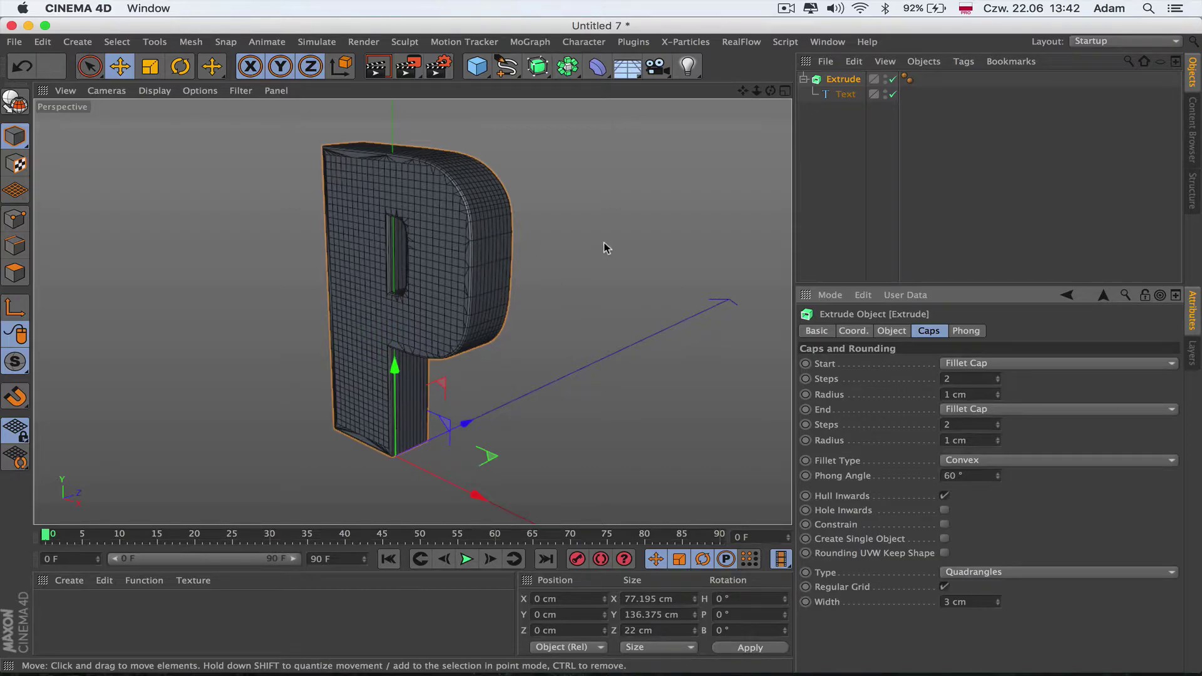
# Set the Text spline's Intermediate Points to Subdivided and inspect the P mesh up close
pyautogui.click(842, 97)
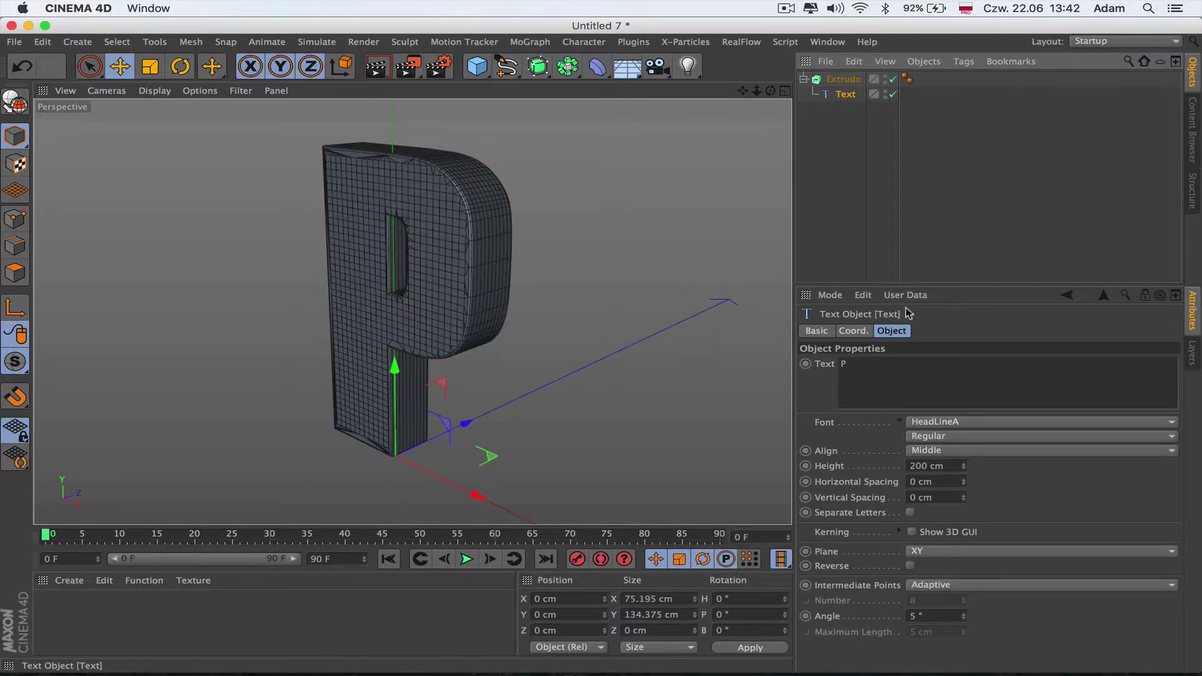
pyautogui.click(943, 586)
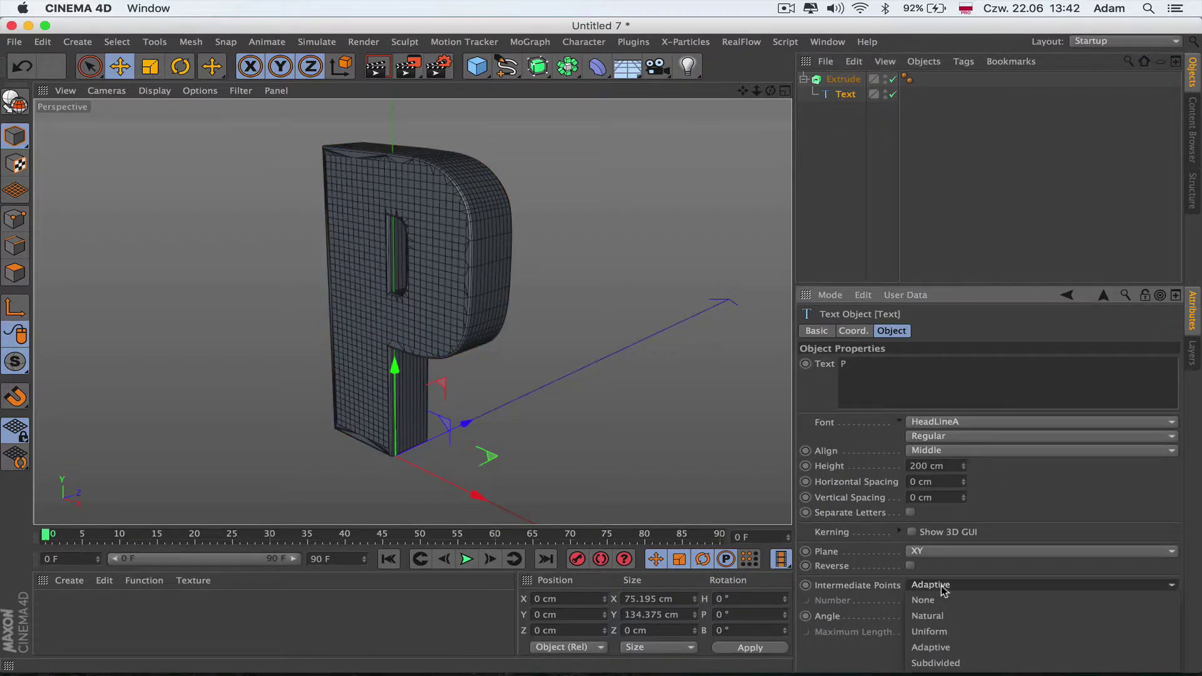
pyautogui.click(935, 662)
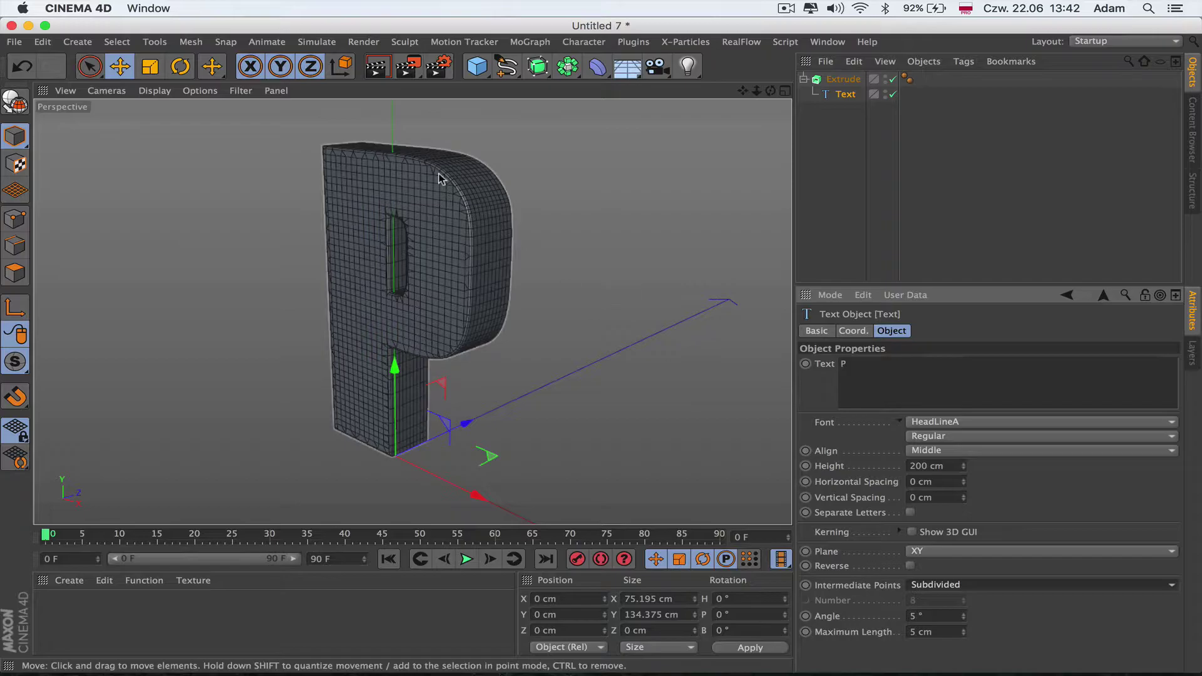
pyautogui.moveTo(756, 91); pyautogui.dragTo(652, 271)
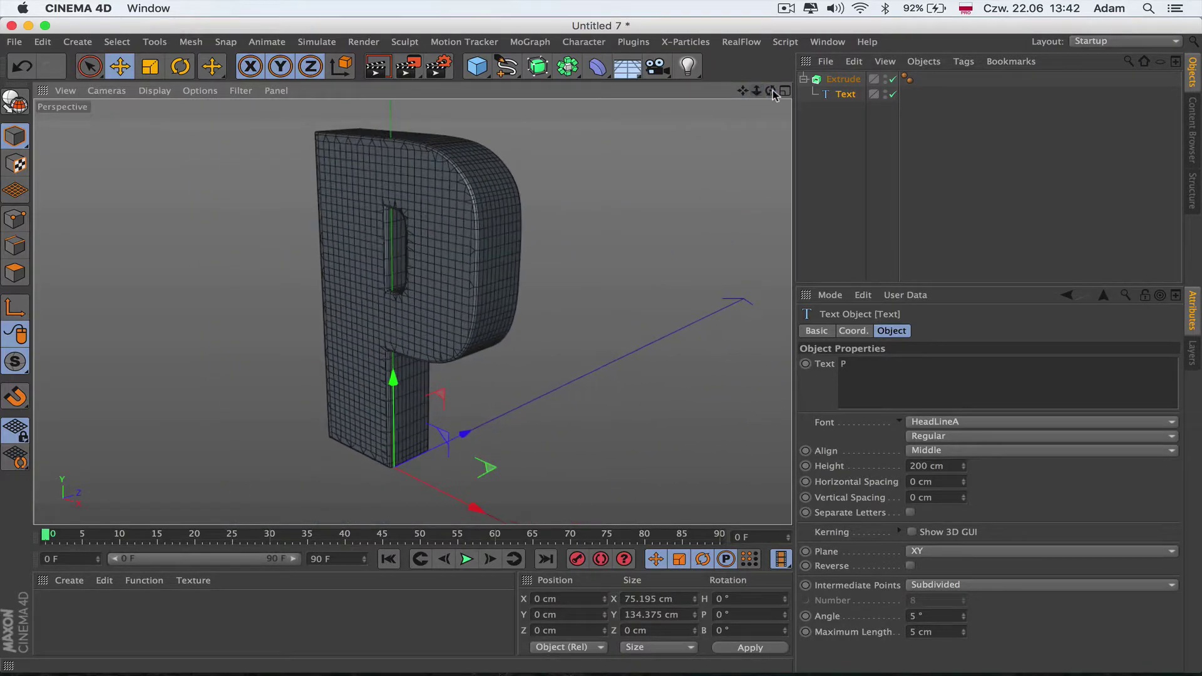
pyautogui.moveTo(770, 91)
pyautogui.mouseDown()
pyautogui.moveTo(739, 94)
pyautogui.moveTo(770, 91)
pyautogui.mouseUp()
# Make the Extrude editable and connect all its pieces into one polygon object
pyautogui.click(843, 80)
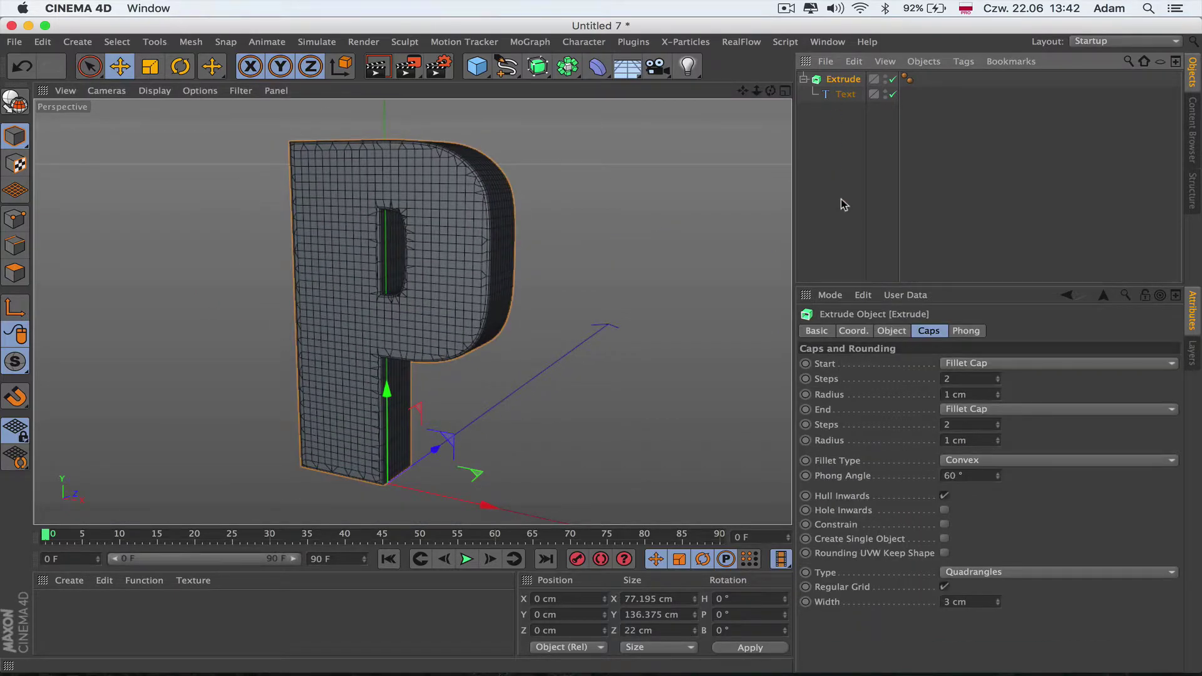
pyautogui.press('c')
pyautogui.click(804, 79)
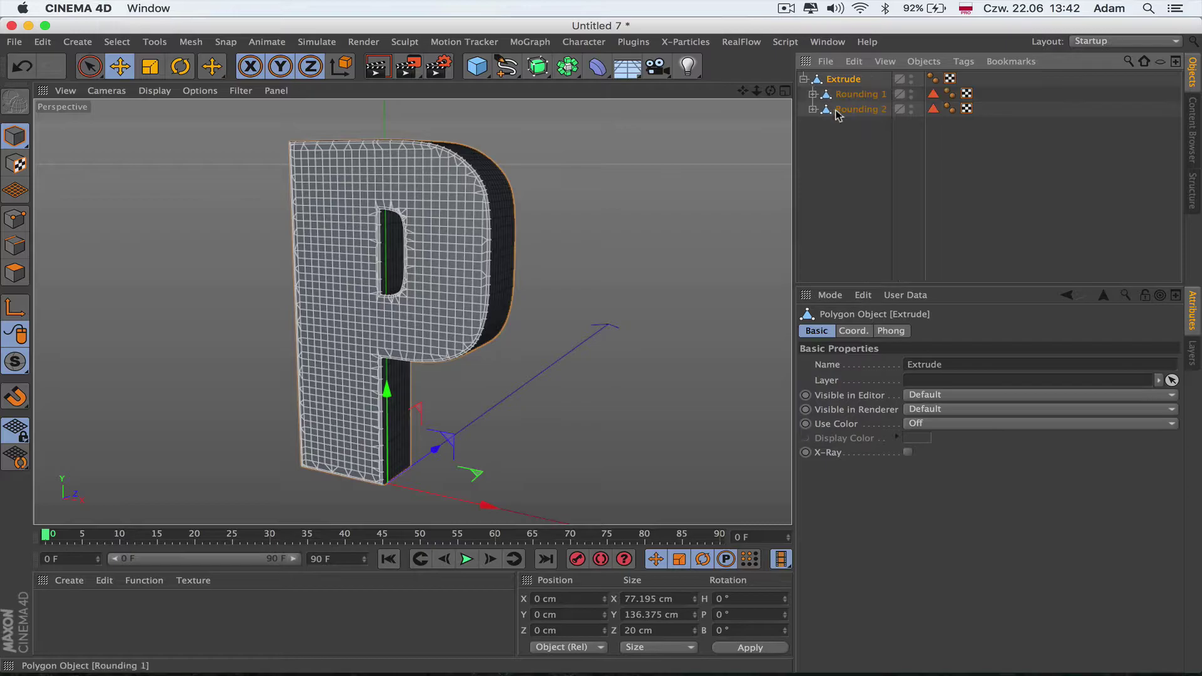
pyautogui.click(812, 93)
pyautogui.click(813, 124)
pyautogui.moveTo(861, 172); pyautogui.dragTo(839, 85)
pyautogui.rightClick(838, 85)
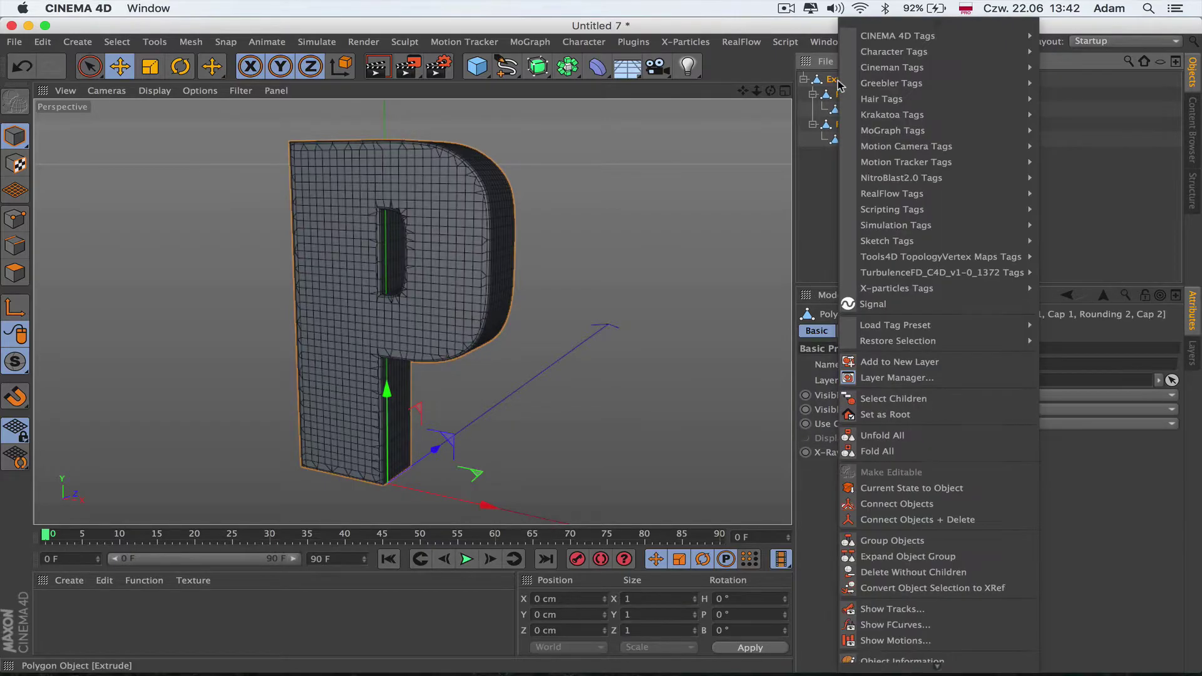
pyautogui.click(932, 504)
# Delete the polygon selection tags and rename the merged object 'outside'
pyautogui.click(949, 79)
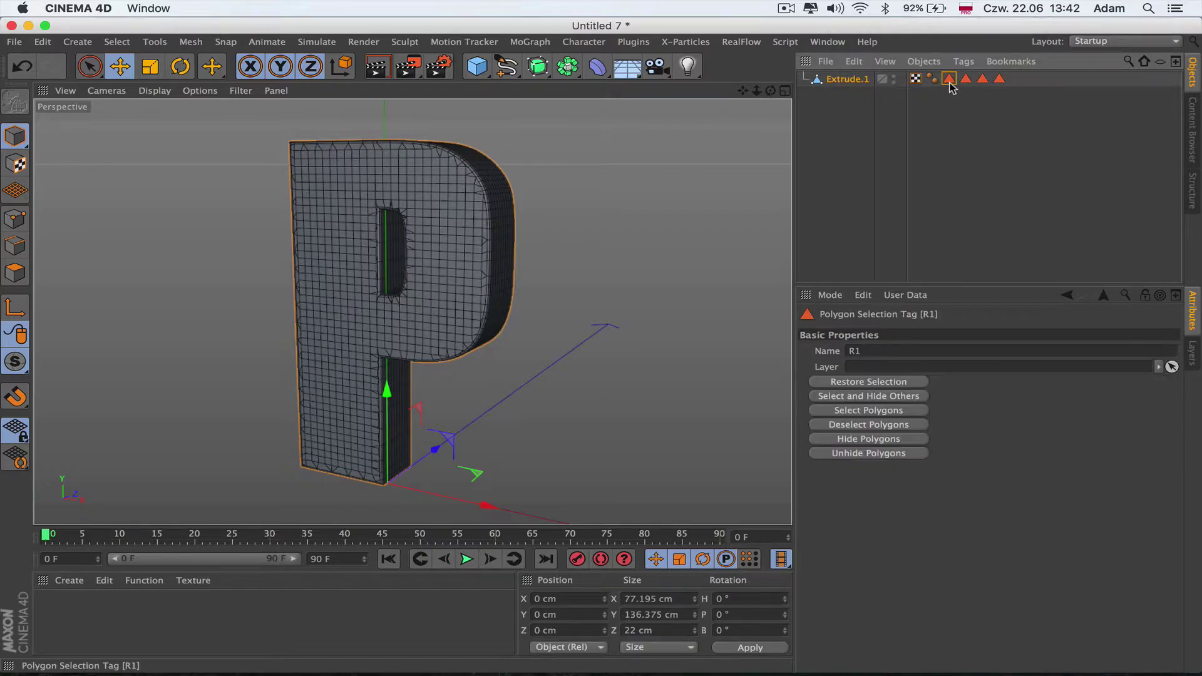
pyautogui.press('Delete')
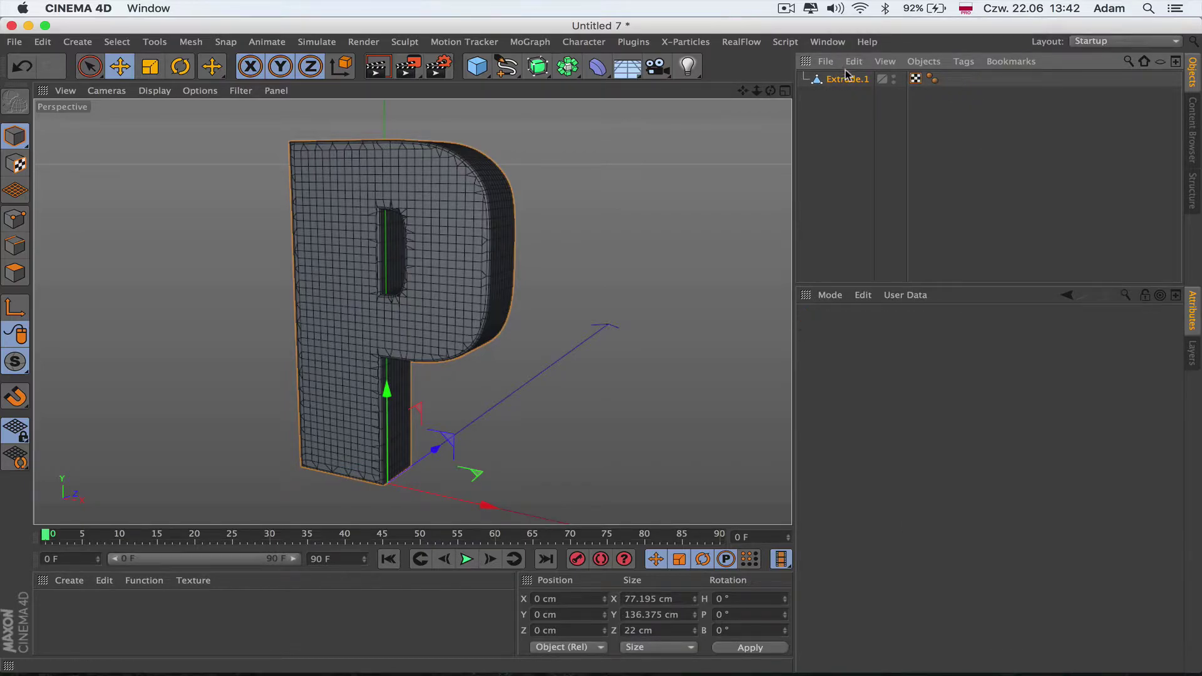
pyautogui.doubleClick(845, 79)
pyautogui.write('outside')
pyautogui.press('Return')
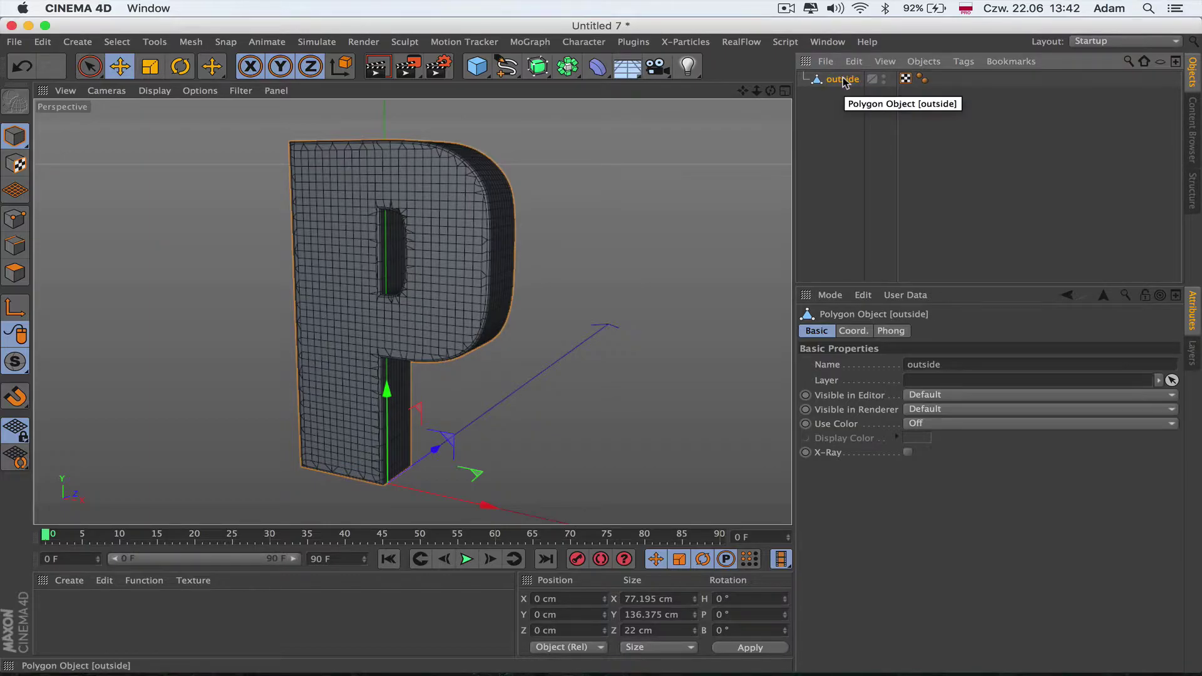
# Duplicate the outside object and rename the copy 'inside'
pyautogui.keyDown('ctrl'); pyautogui.moveTo(845, 82); pyautogui.dragTo(838, 95); pyautogui.keyUp('ctrl')
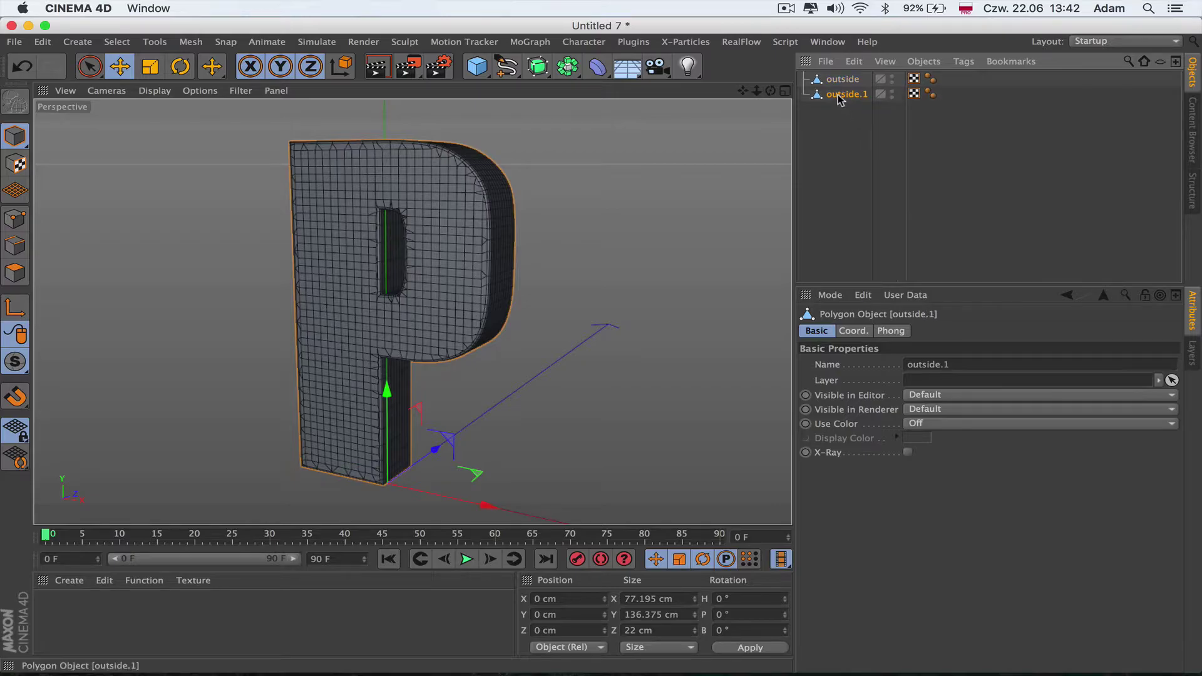
pyautogui.doubleClick(836, 95)
pyautogui.write('inside')
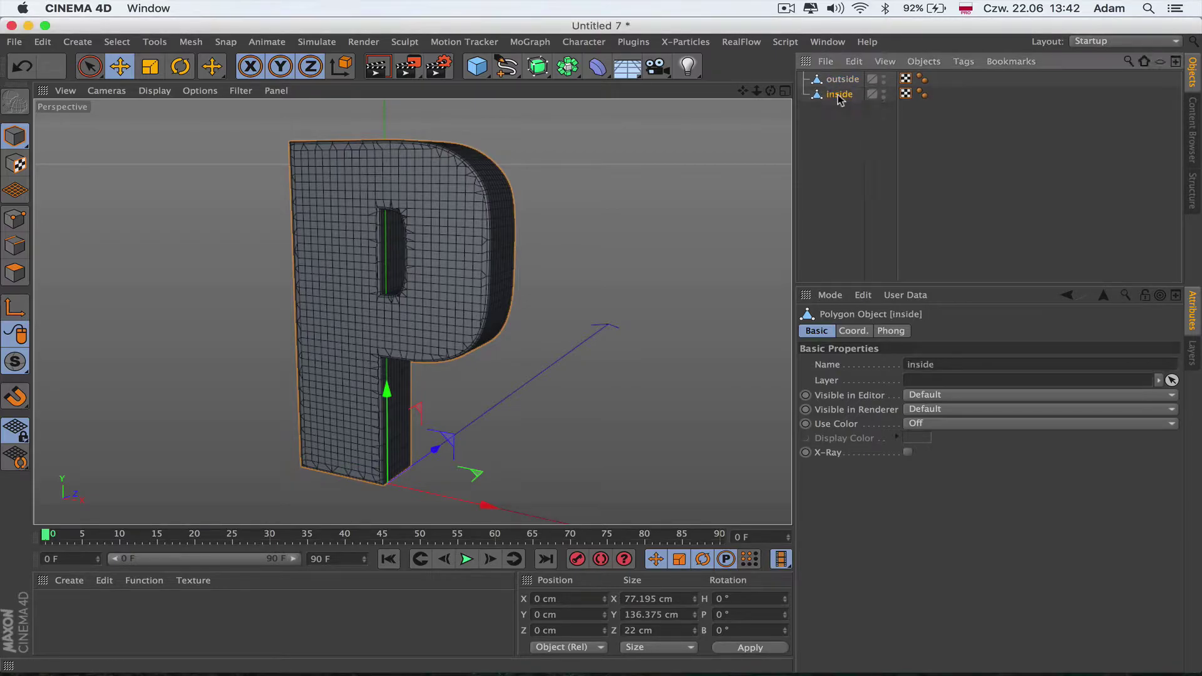
pyautogui.press('Return')
# Add a Sphere and raise it in the Front view so it surrounds the P
pyautogui.moveTo(757, 91); pyautogui.dragTo(729, 93)
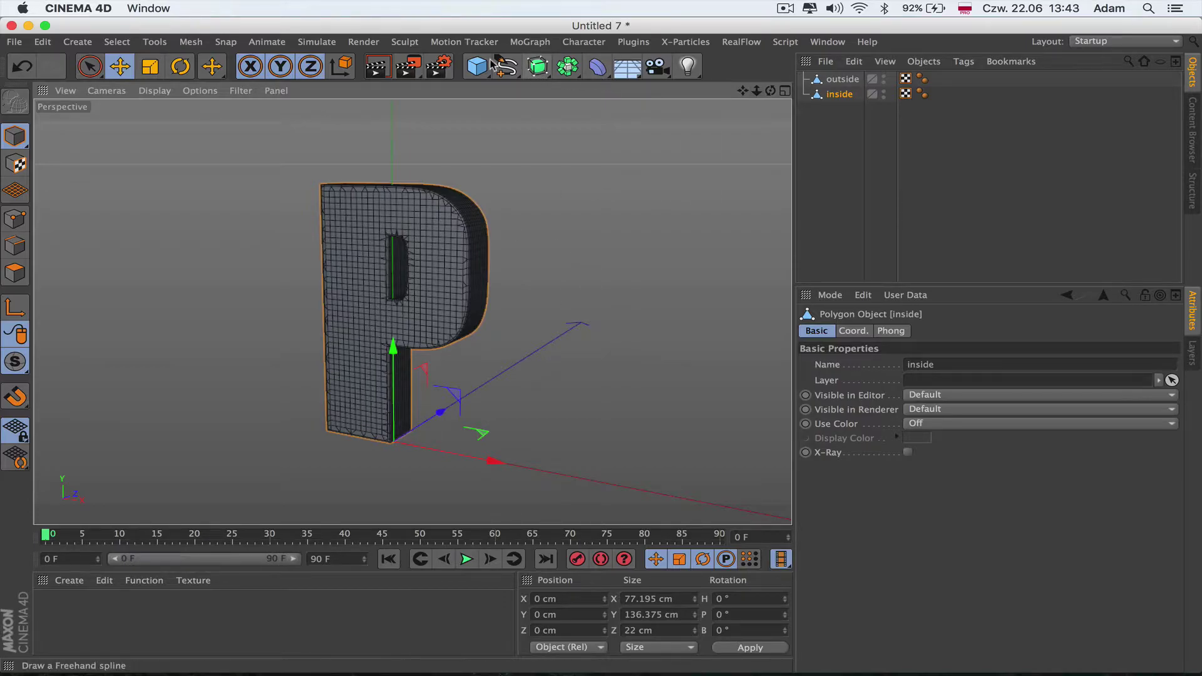
pyautogui.moveTo(477, 65); pyautogui.dragTo(824, 114)
pyautogui.click(785, 91)
pyautogui.click(785, 313)
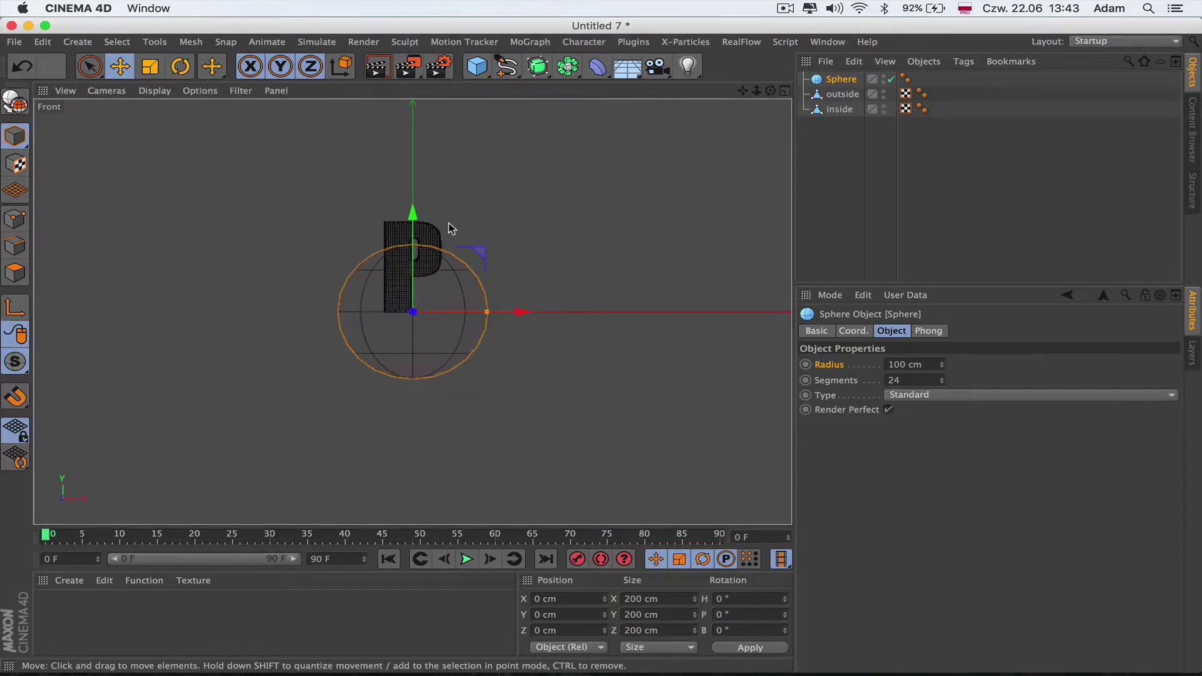
pyautogui.moveTo(413, 276); pyautogui.dragTo(413, 238)
# Set the sphere to 50 segments, Icosahedron type, and maximise the Perspective view
pyautogui.moveTo(909, 379); pyautogui.dragTo(852, 379)
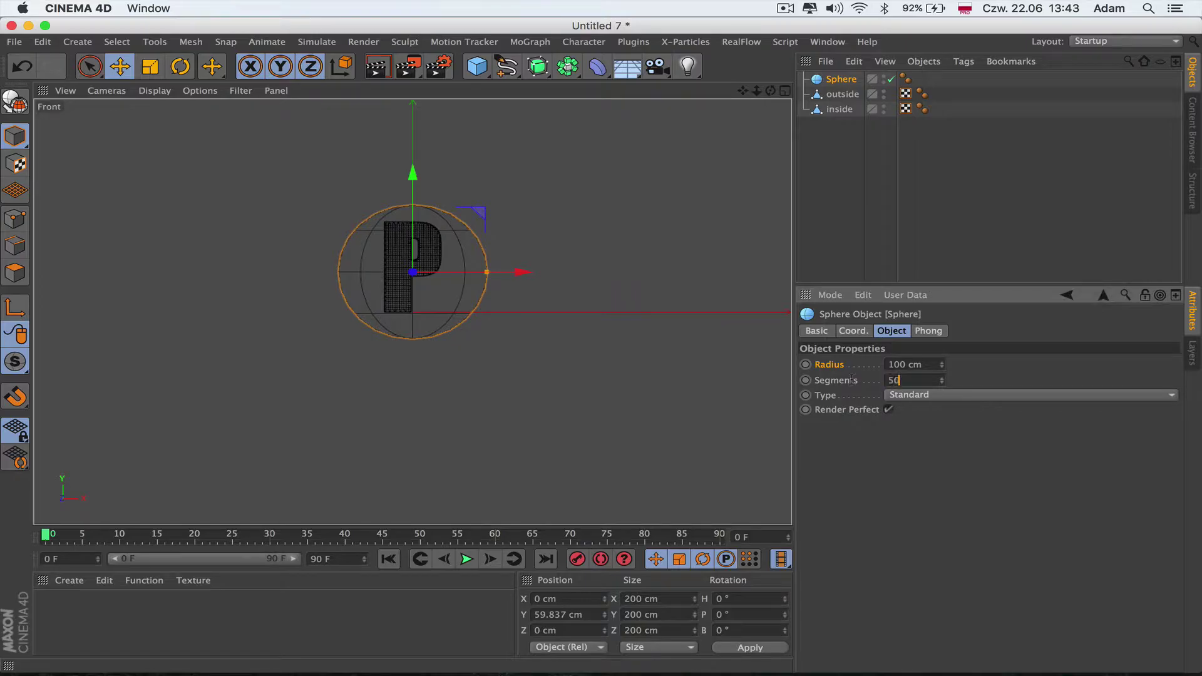
pyautogui.click(927, 397)
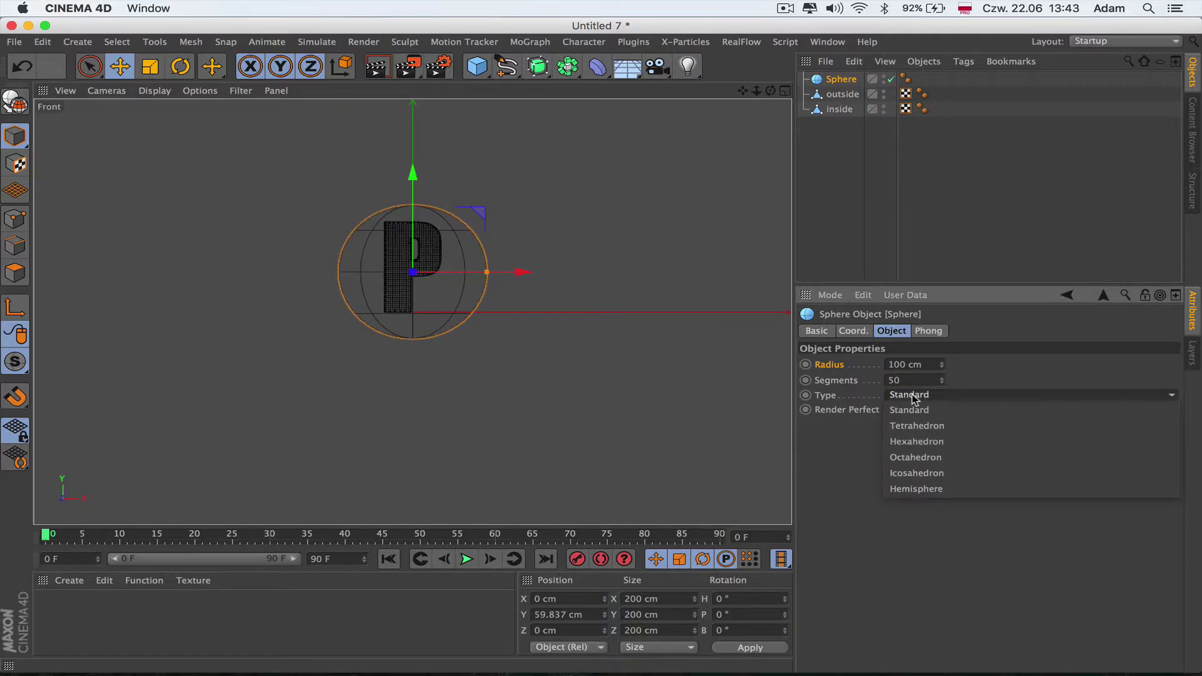
pyautogui.click(933, 473)
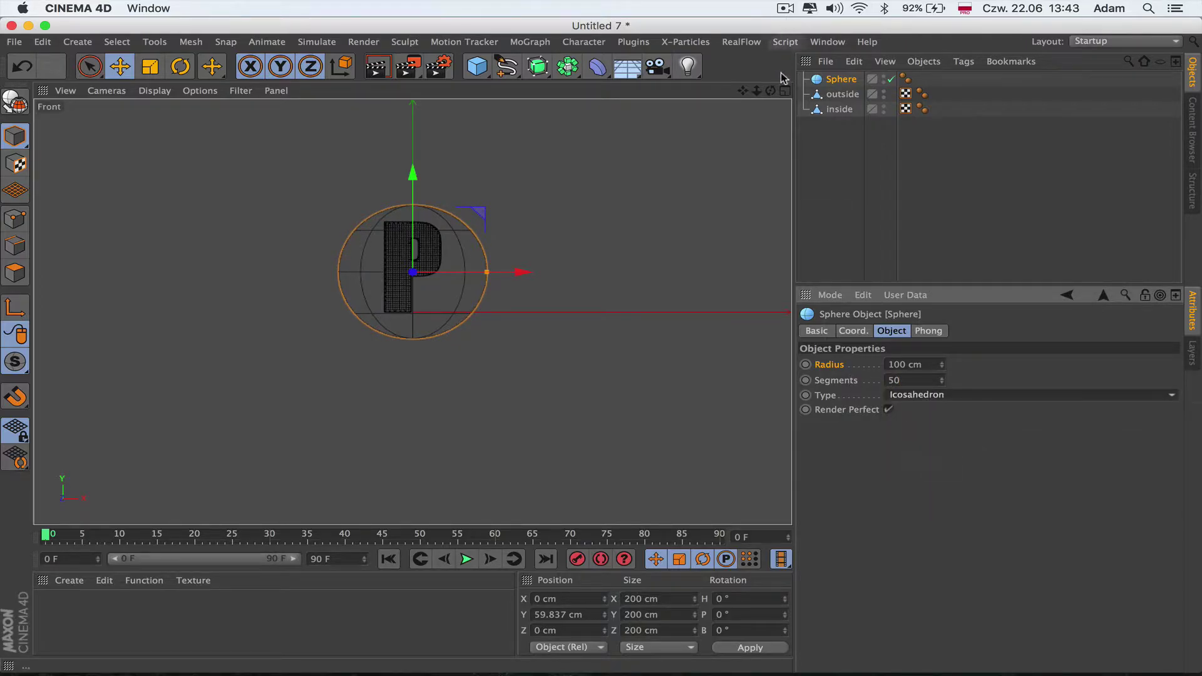
pyautogui.click(785, 90)
pyautogui.press('F1')
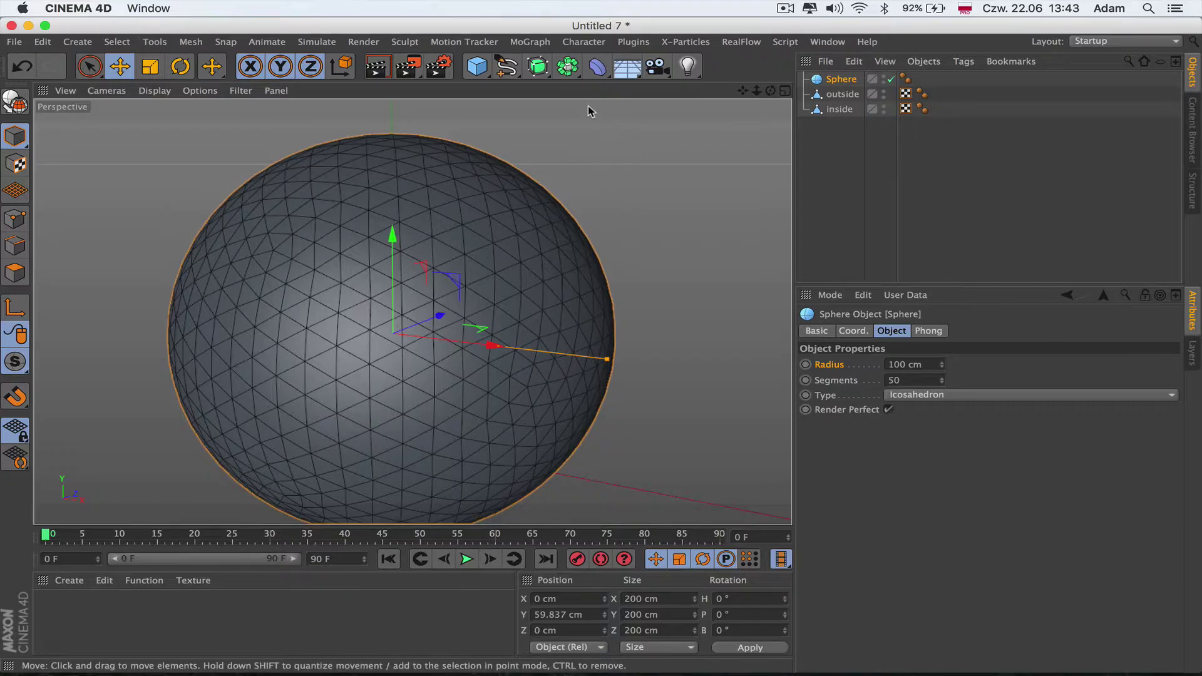
# Add a Displacer nested under the Sphere, driven by a Noise shader
pyautogui.moveTo(596, 69); pyautogui.dragTo(696, 250)
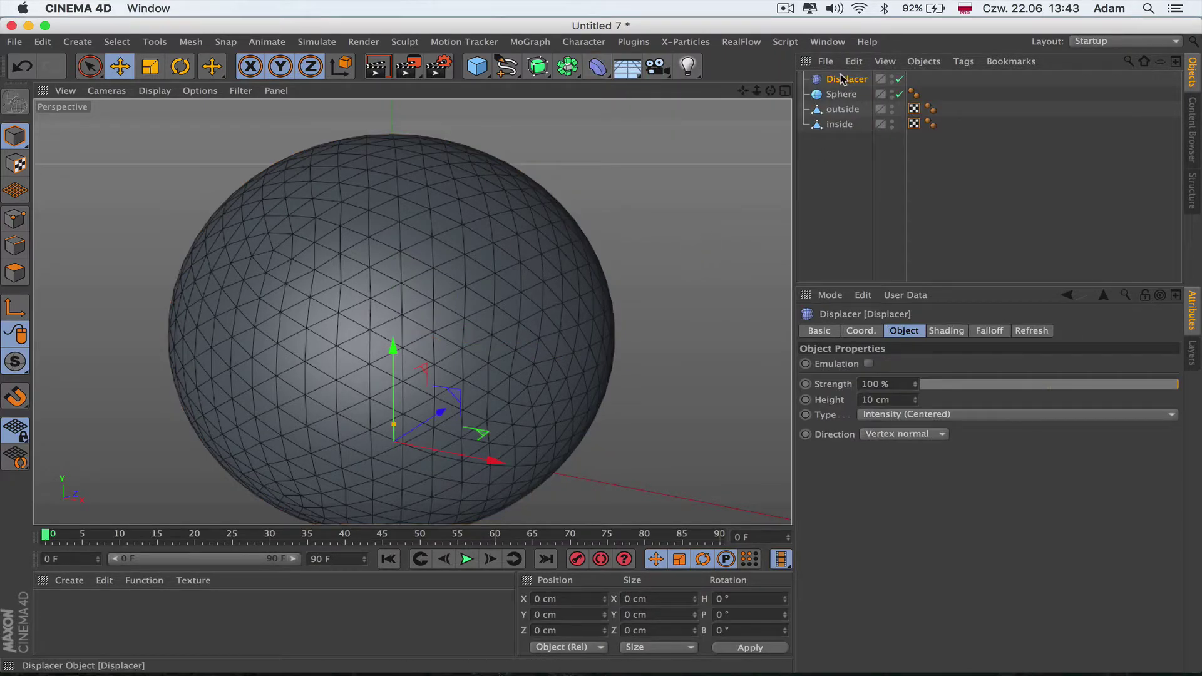
pyautogui.moveTo(842, 80)
pyautogui.mouseDown()
pyautogui.moveTo(872, 91)
pyautogui.moveTo(841, 97)
pyautogui.mouseUp()
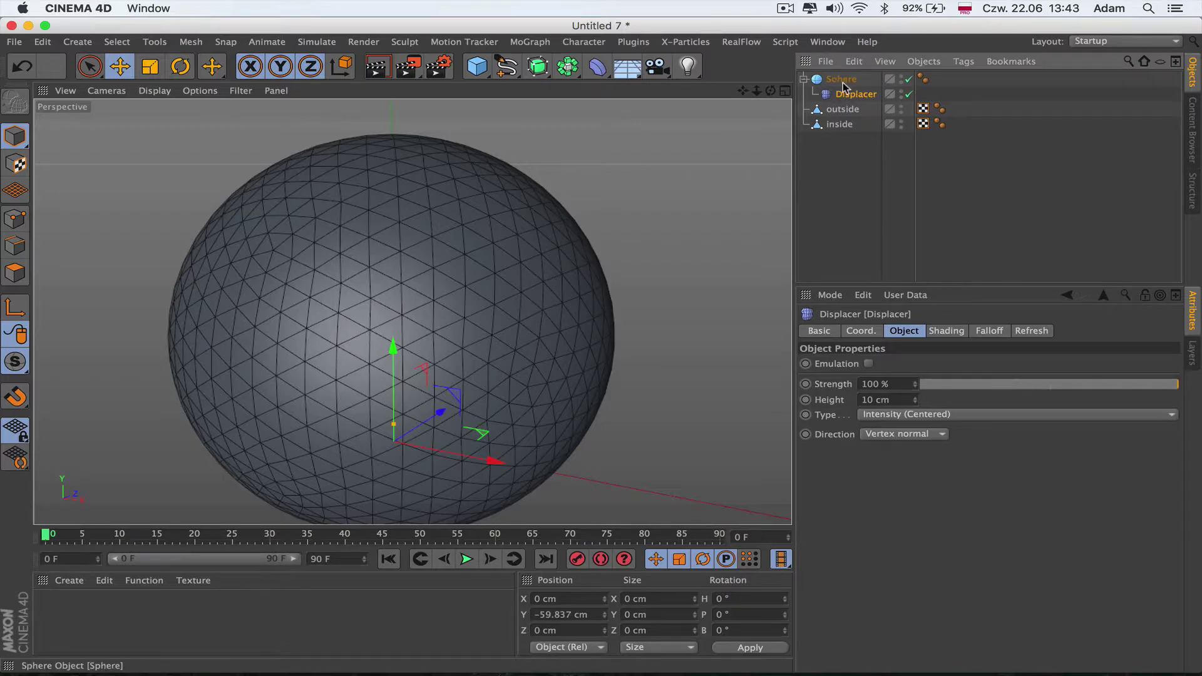
pyautogui.click(945, 333)
pyautogui.click(859, 378)
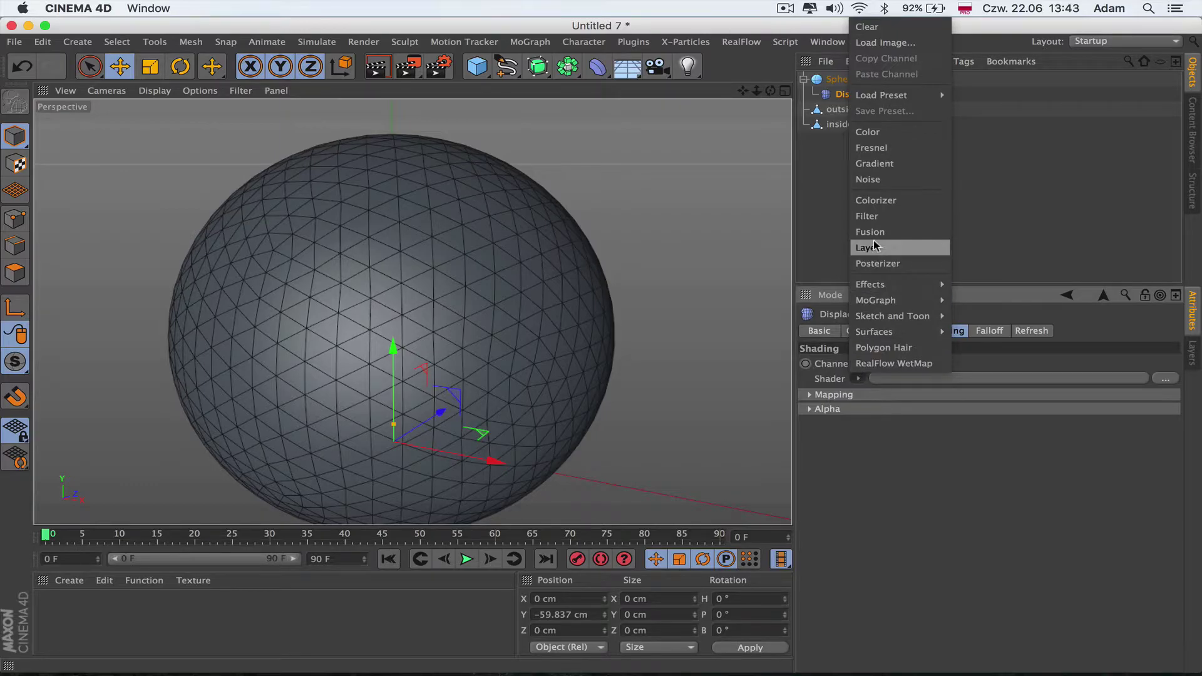
pyautogui.click(876, 181)
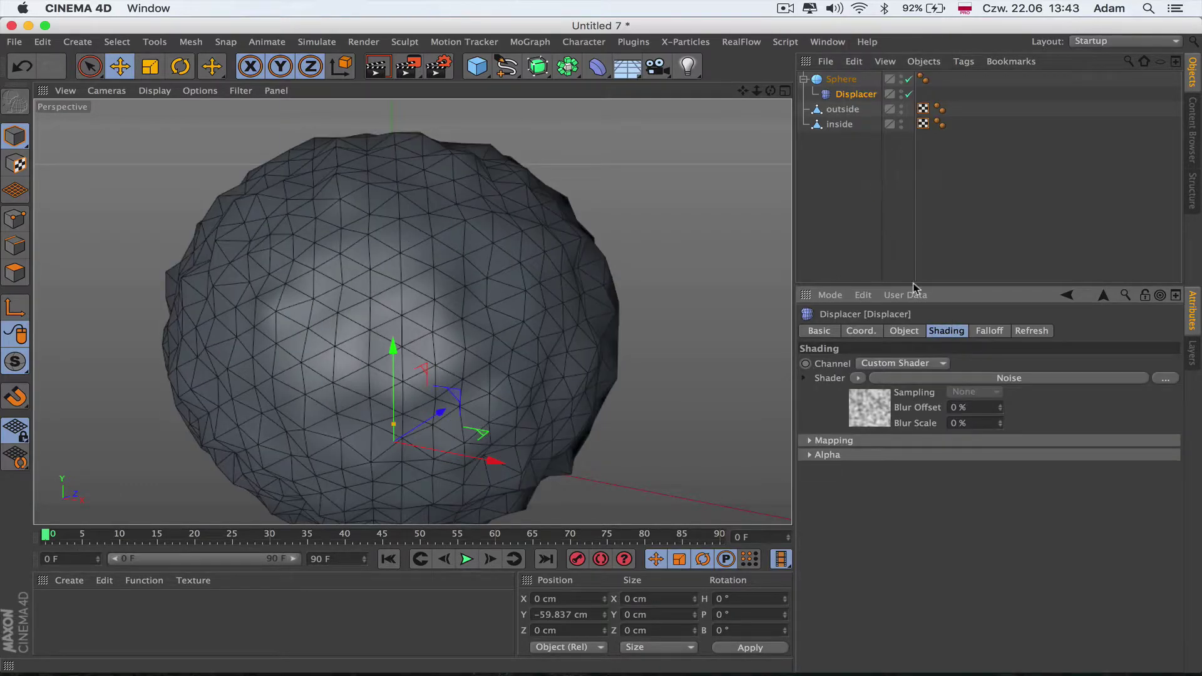
pyautogui.click(986, 379)
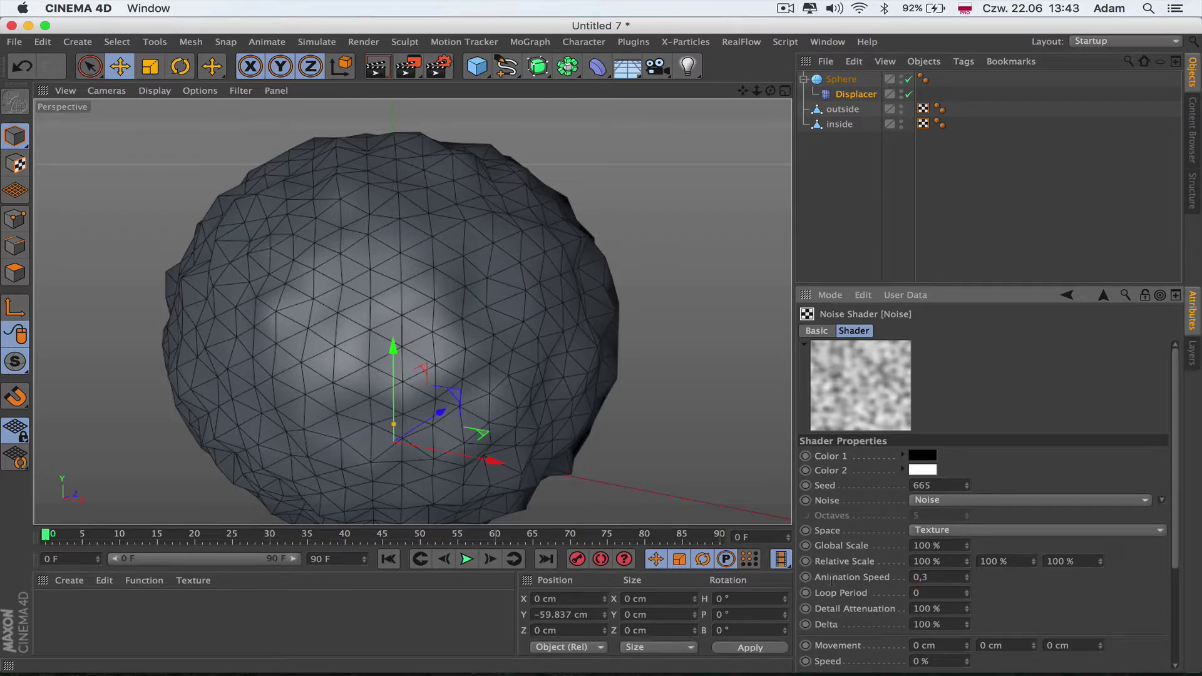
# Play back to preview the noisy sphere, rewind to frame 0, and maximise the Front view
pyautogui.click(467, 559)
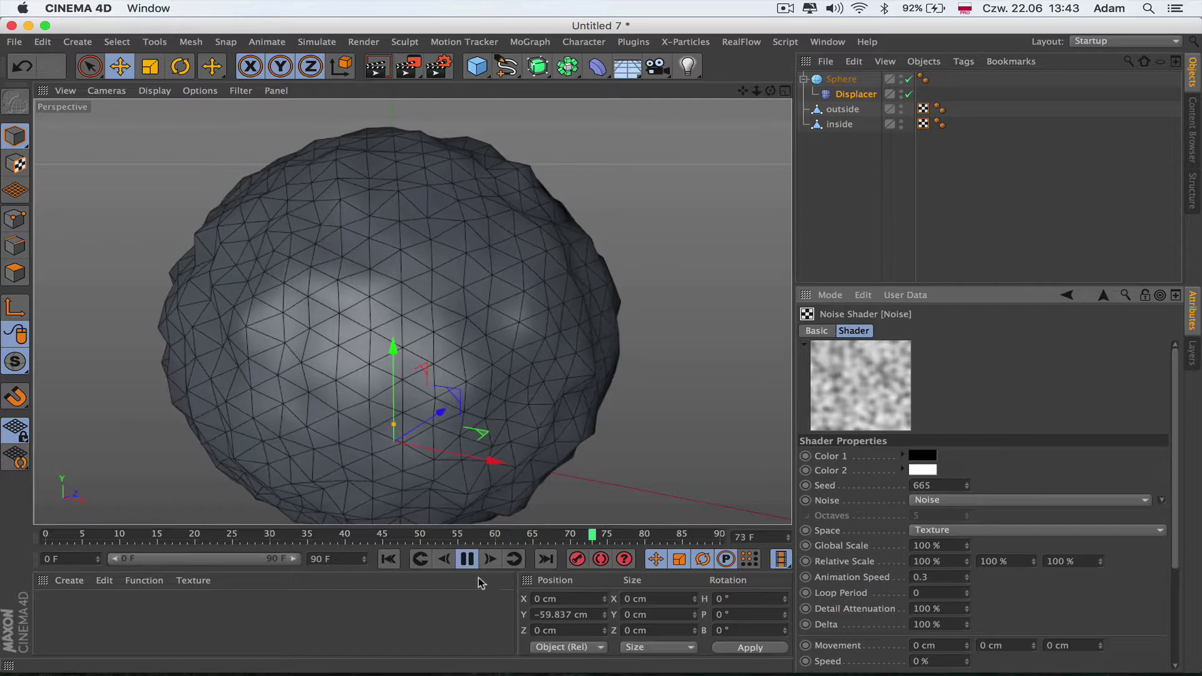
pyautogui.click(464, 557)
pyautogui.click(388, 559)
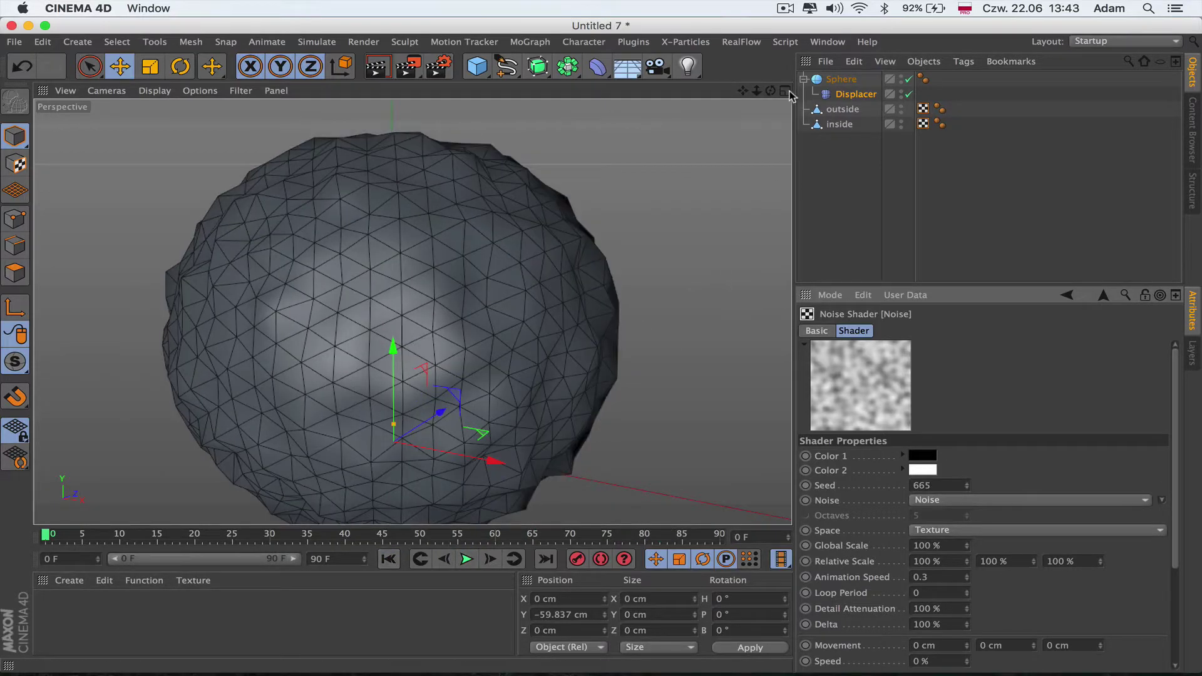
pyautogui.click(786, 91)
pyautogui.click(785, 313)
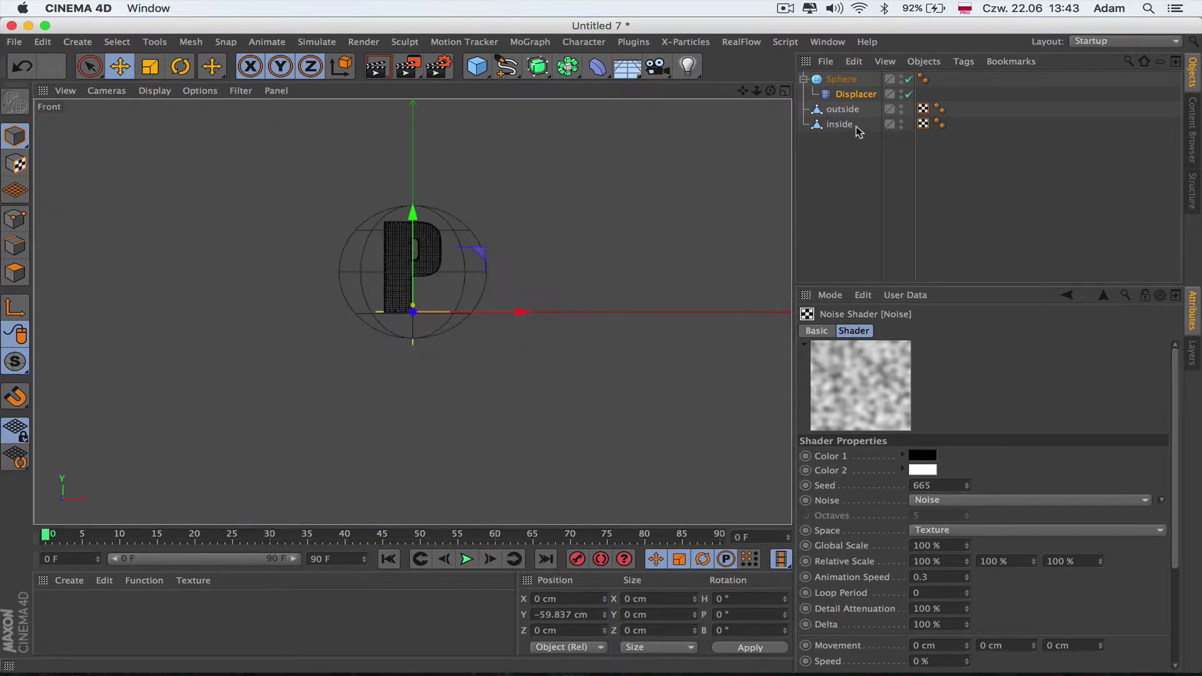
# Keyframe the sphere at Y 59.837 cm on frame 0 and 268.701 cm on frame 90, then play
pyautogui.click(840, 80)
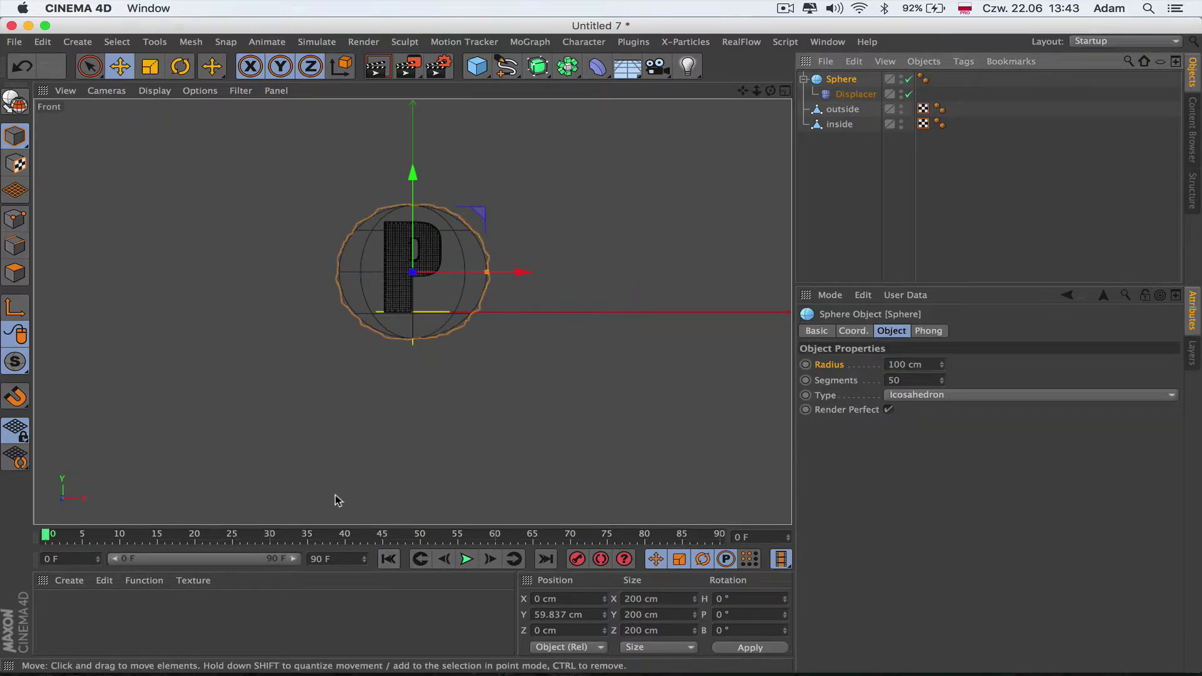
pyautogui.click(577, 559)
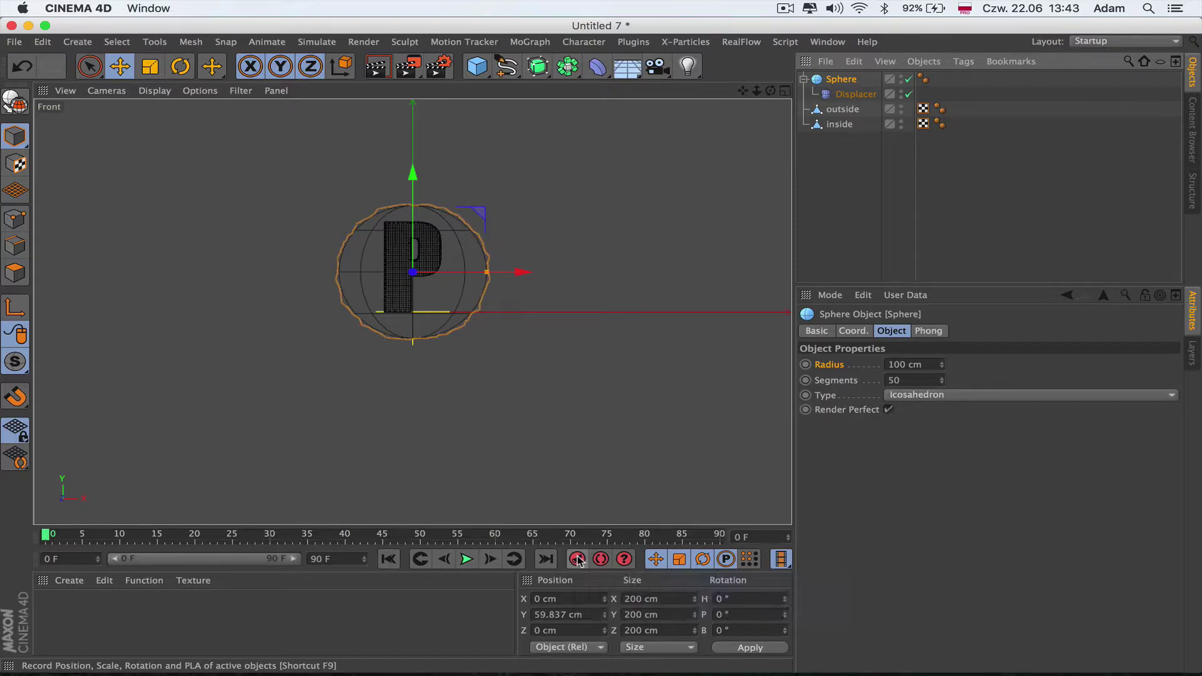
pyautogui.click(720, 536)
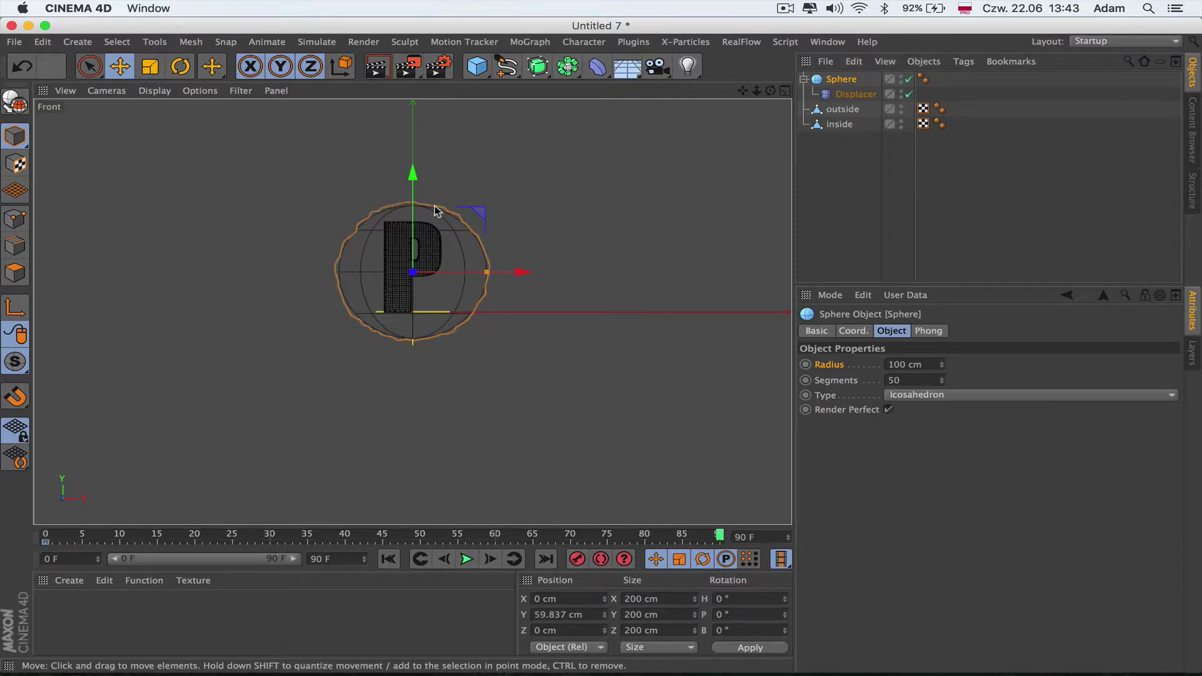
pyautogui.moveTo(413, 178); pyautogui.dragTo(412, 47)
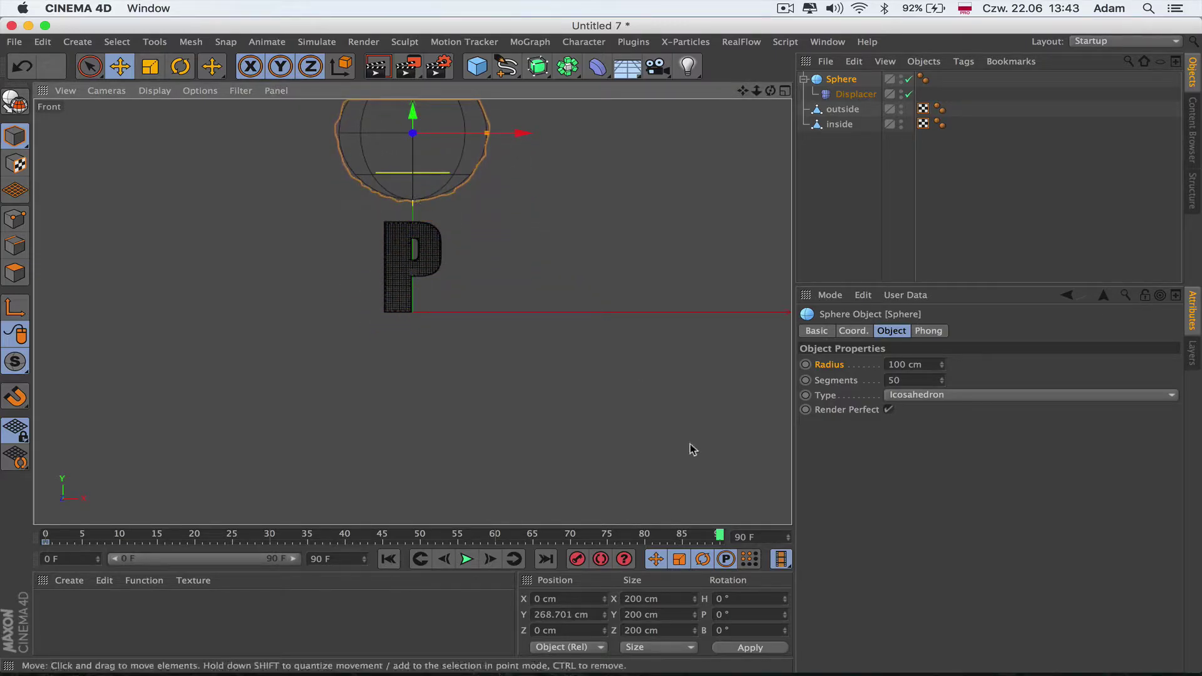
pyautogui.click(578, 550)
pyautogui.click(388, 559)
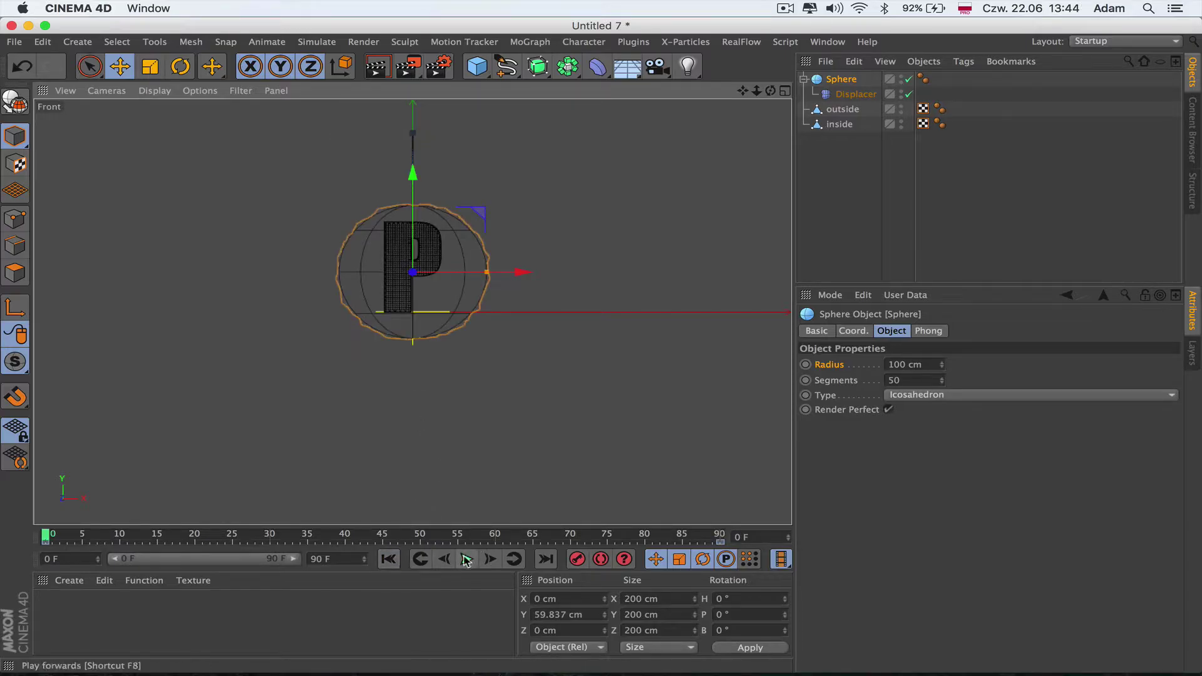
pyautogui.click(466, 559)
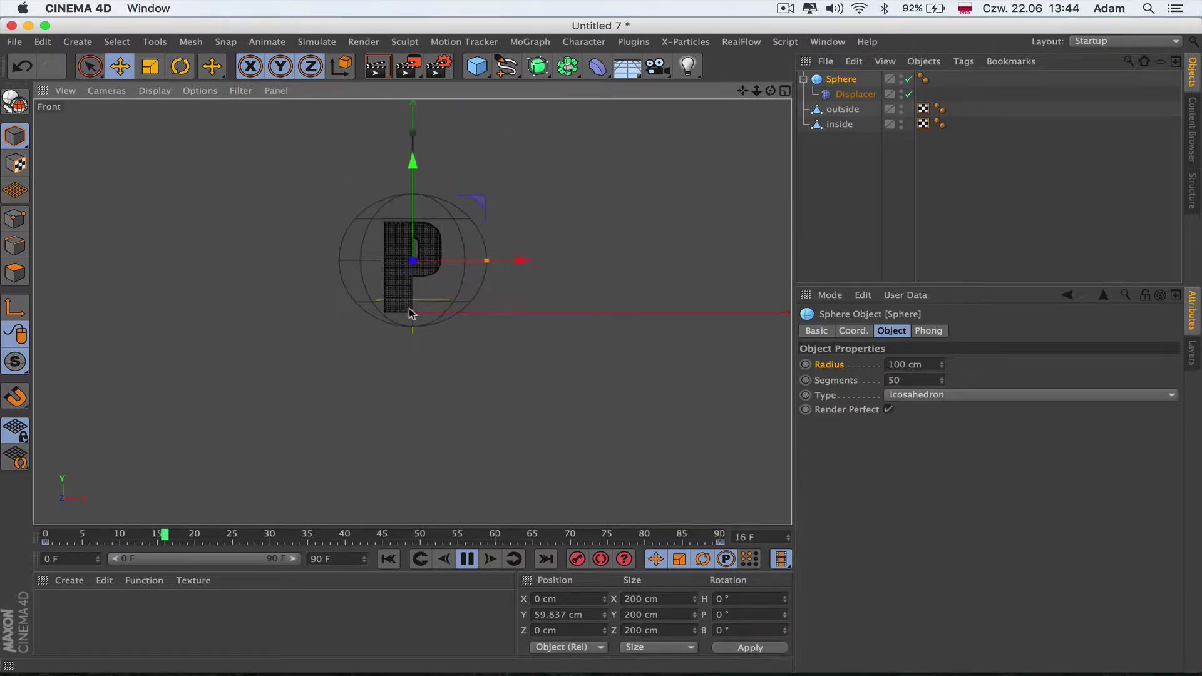
pyautogui.click(784, 93)
# Stop and rewind playback, hide the sphere in the editor, and select the outside mesh
pyautogui.click(405, 91)
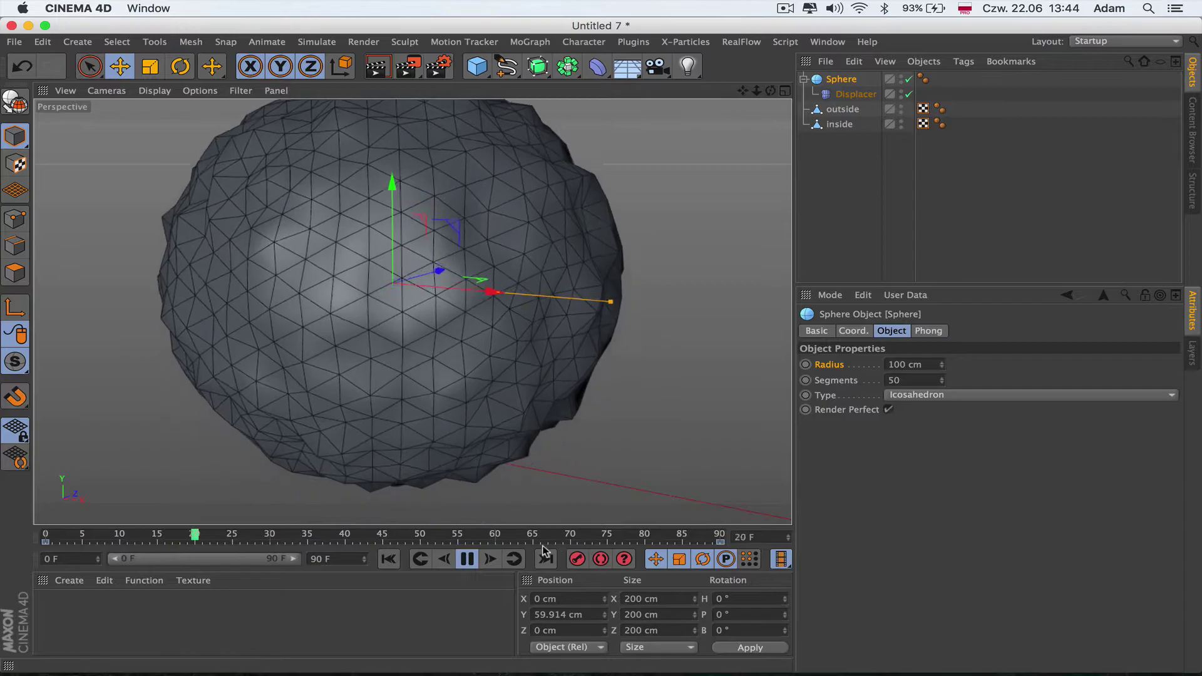
pyautogui.click(467, 559)
pyautogui.click(389, 559)
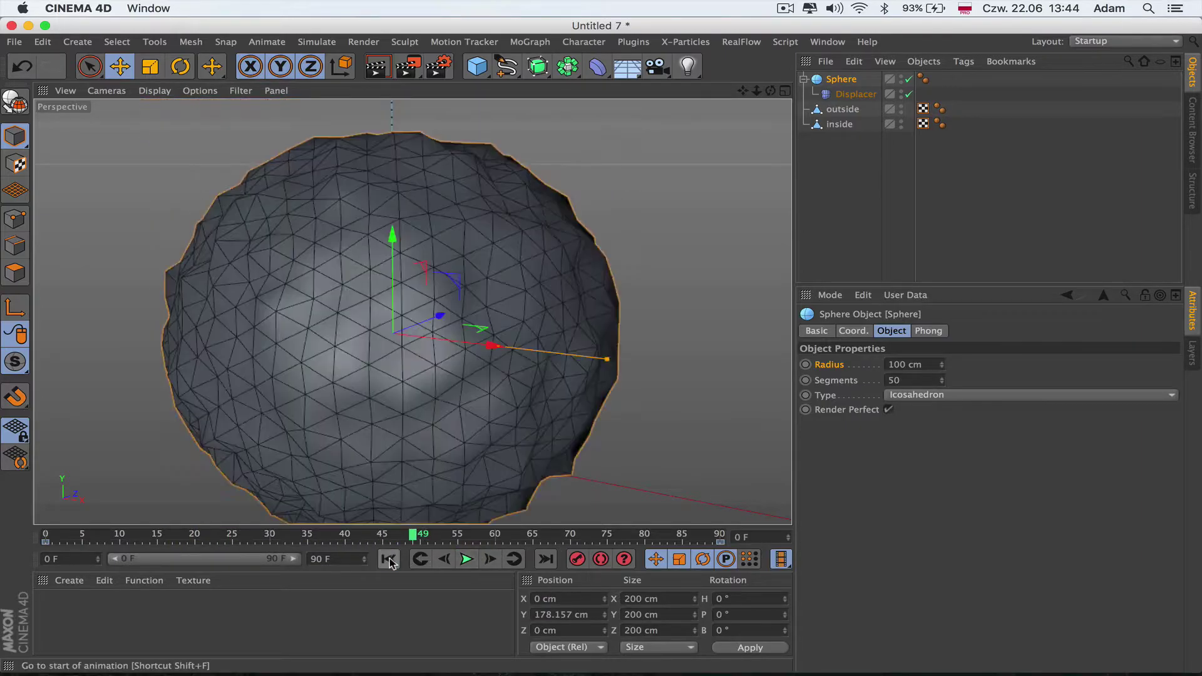
pyautogui.click(900, 77)
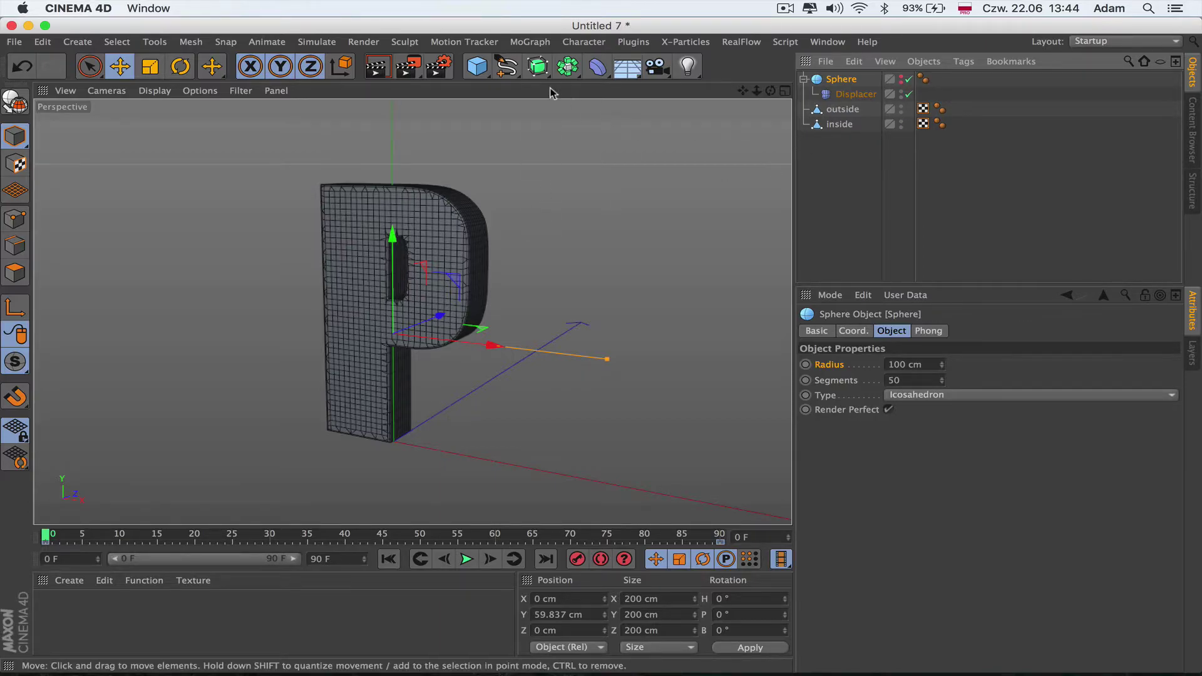
pyautogui.click(842, 110)
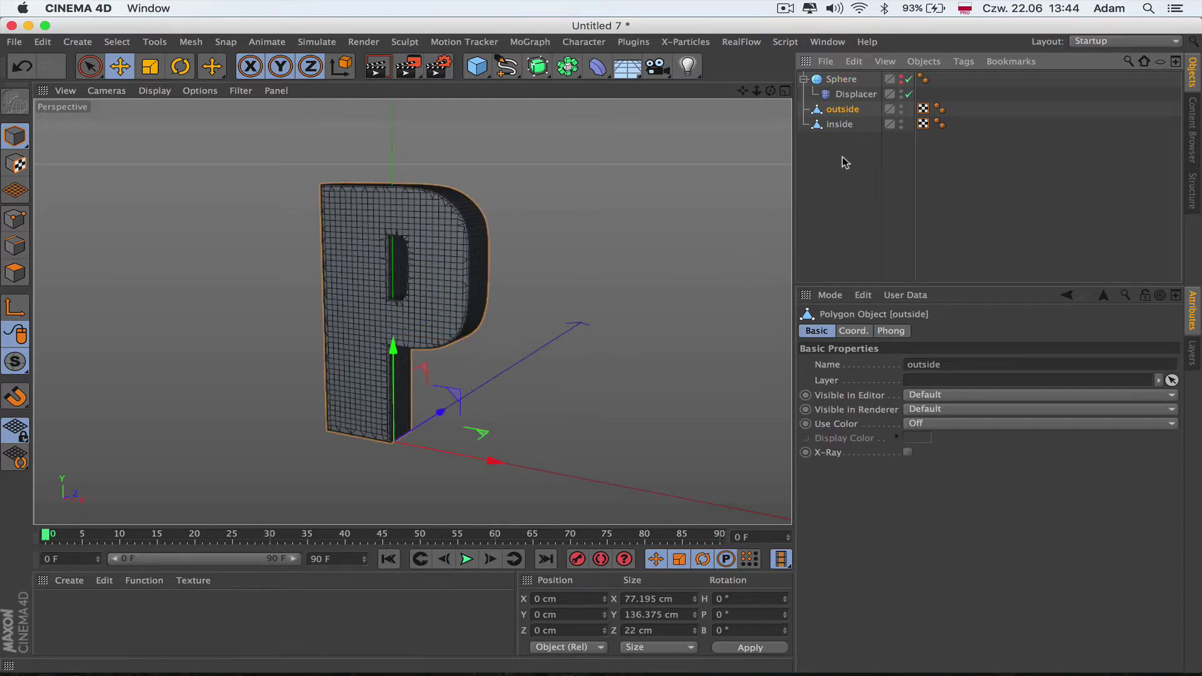
# Add a Boole, nest the noisy sphere under it, preview playback, and select the Boole
pyautogui.click(565, 69)
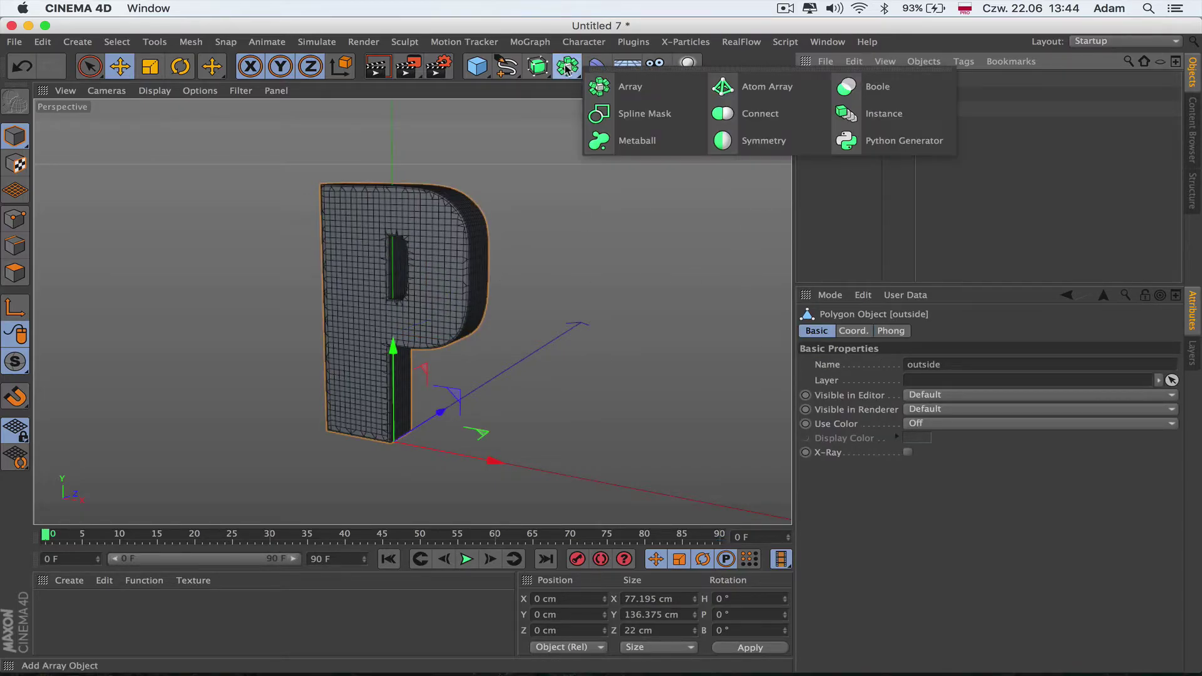
pyautogui.click(883, 88)
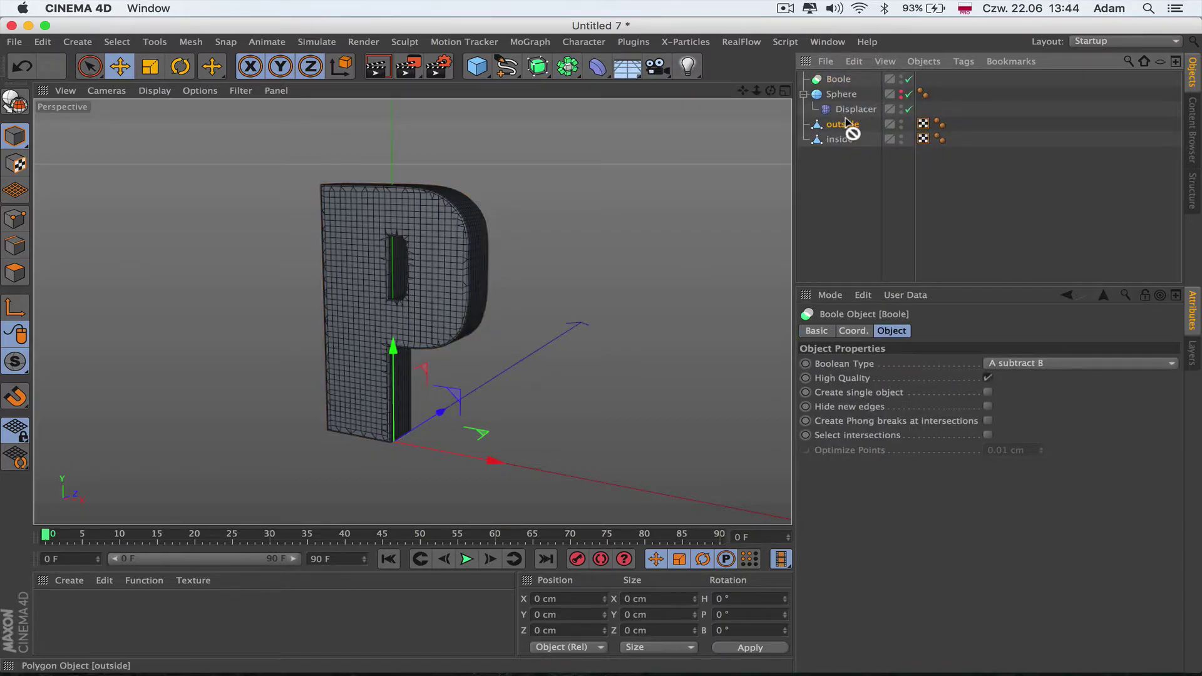
pyautogui.moveTo(836, 81); pyautogui.dragTo(842, 88)
pyautogui.click(467, 559)
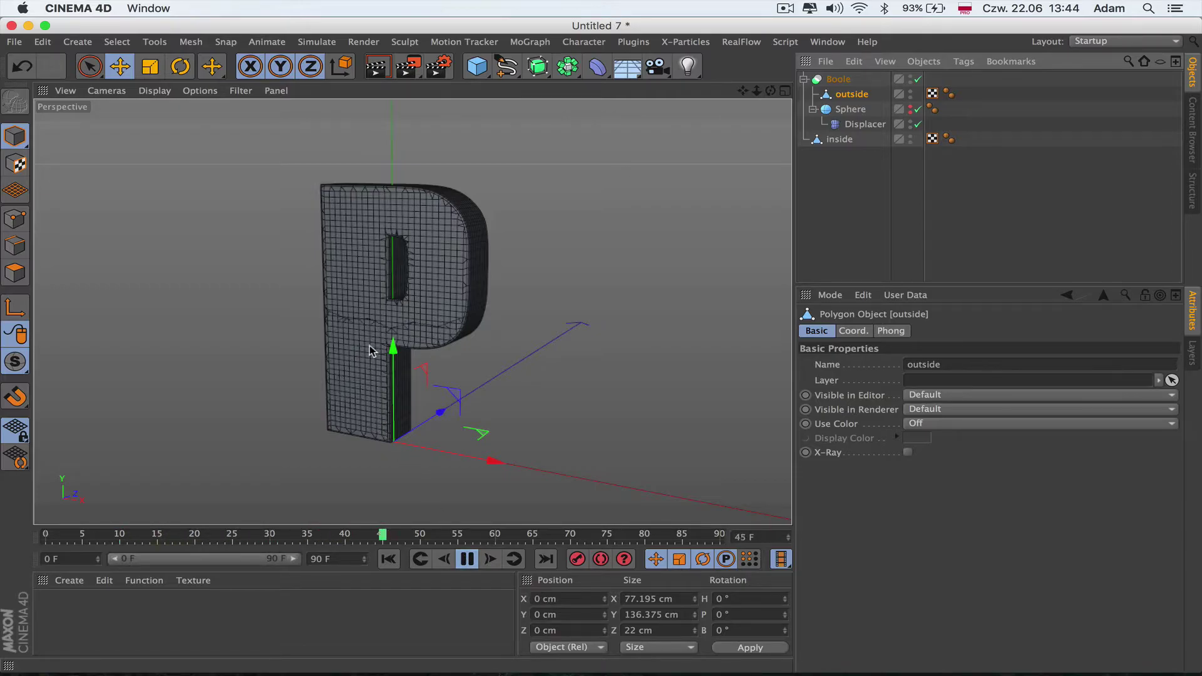
pyautogui.click(837, 79)
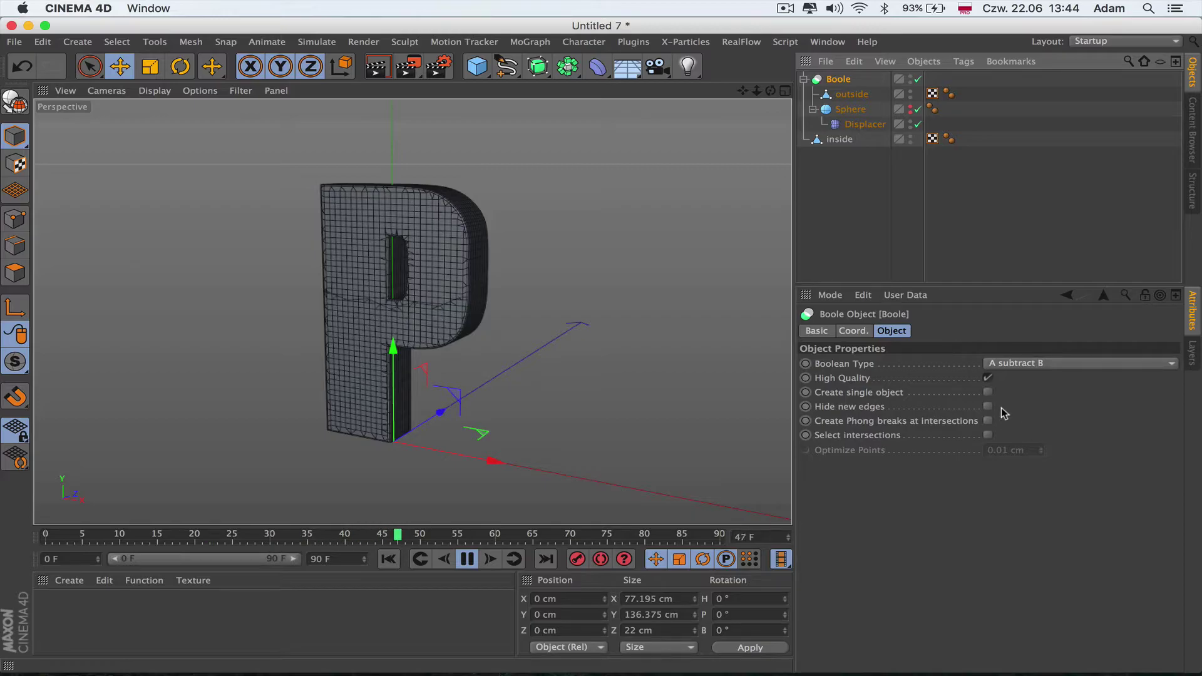
# Hide the Boole's new edges and keep the Boolean Type at A subtract B
pyautogui.click(988, 408)
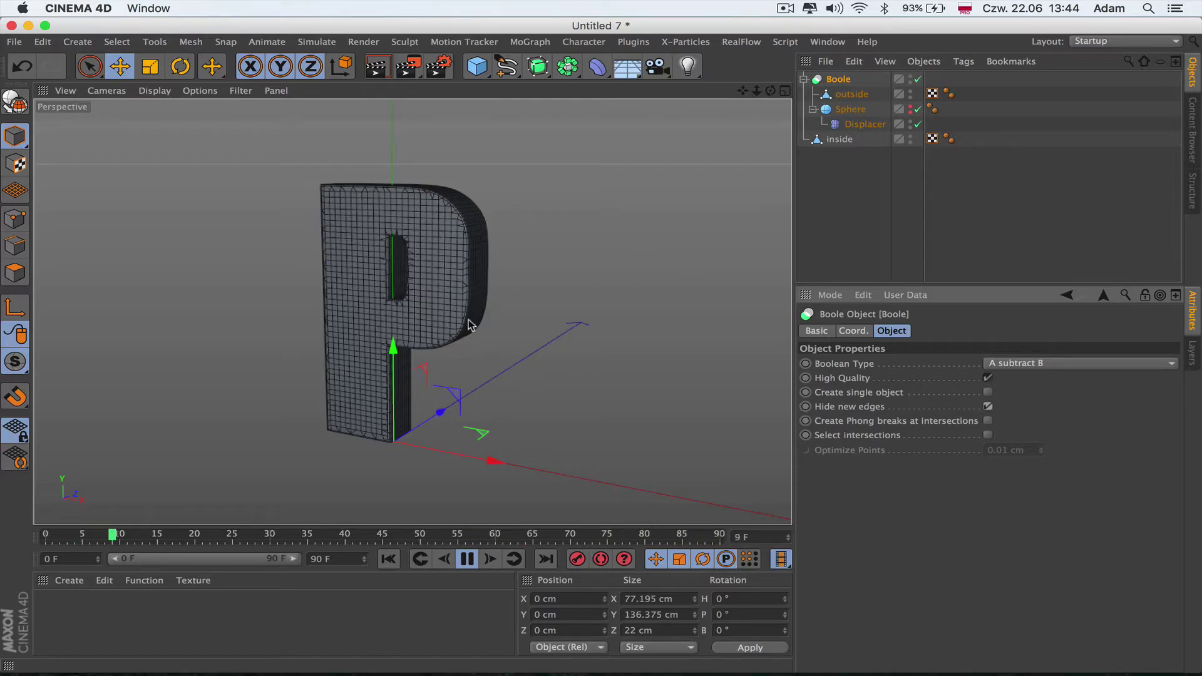
pyautogui.click(467, 559)
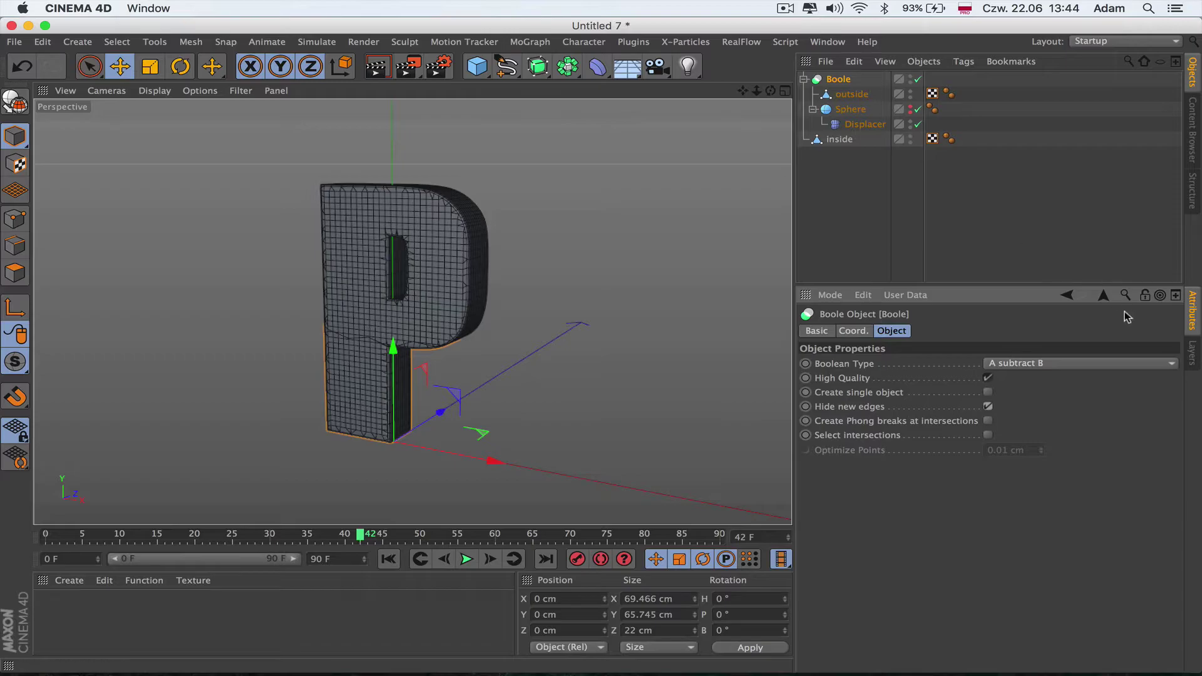
pyautogui.click(1012, 364)
pyautogui.click(1031, 396)
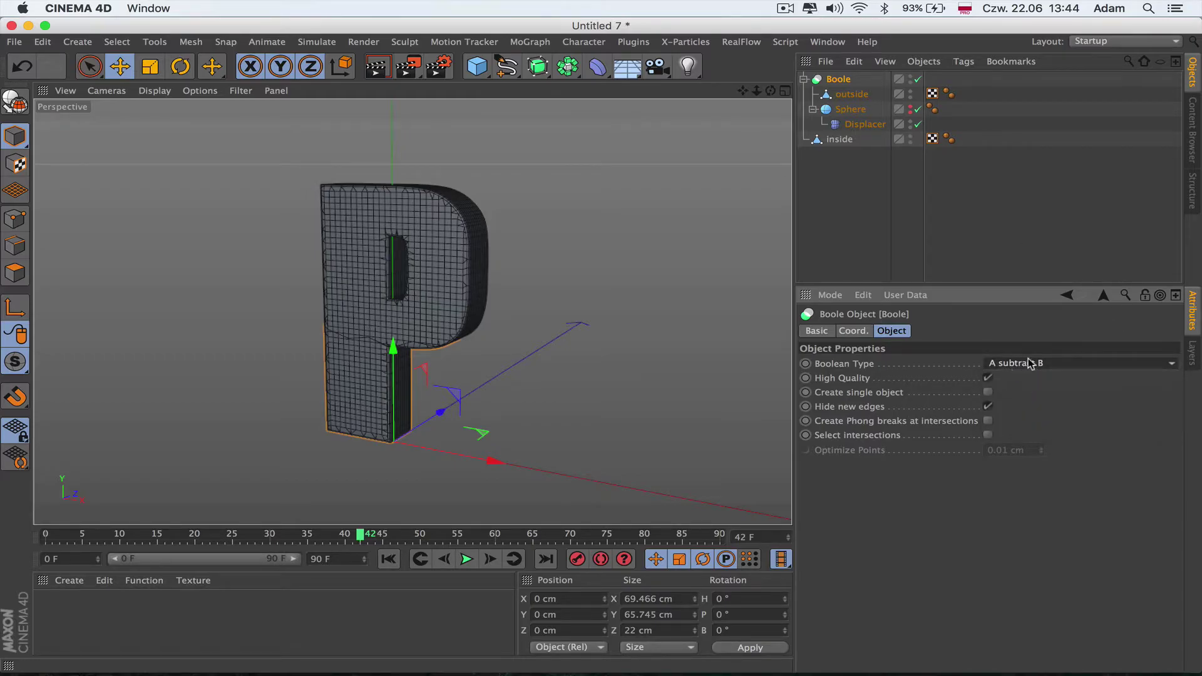
pyautogui.click(1030, 364)
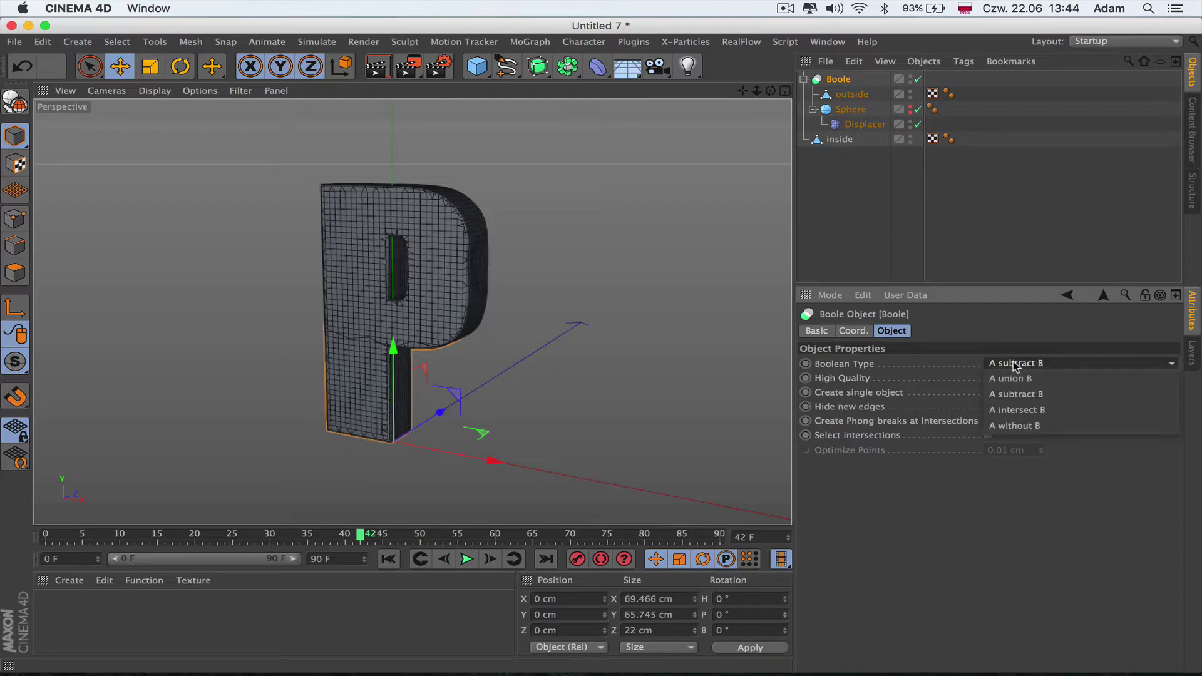
pyautogui.click(1023, 393)
# Turn off the inside letter's editor visibility and play the reveal while orbiting the P
pyautogui.click(467, 558)
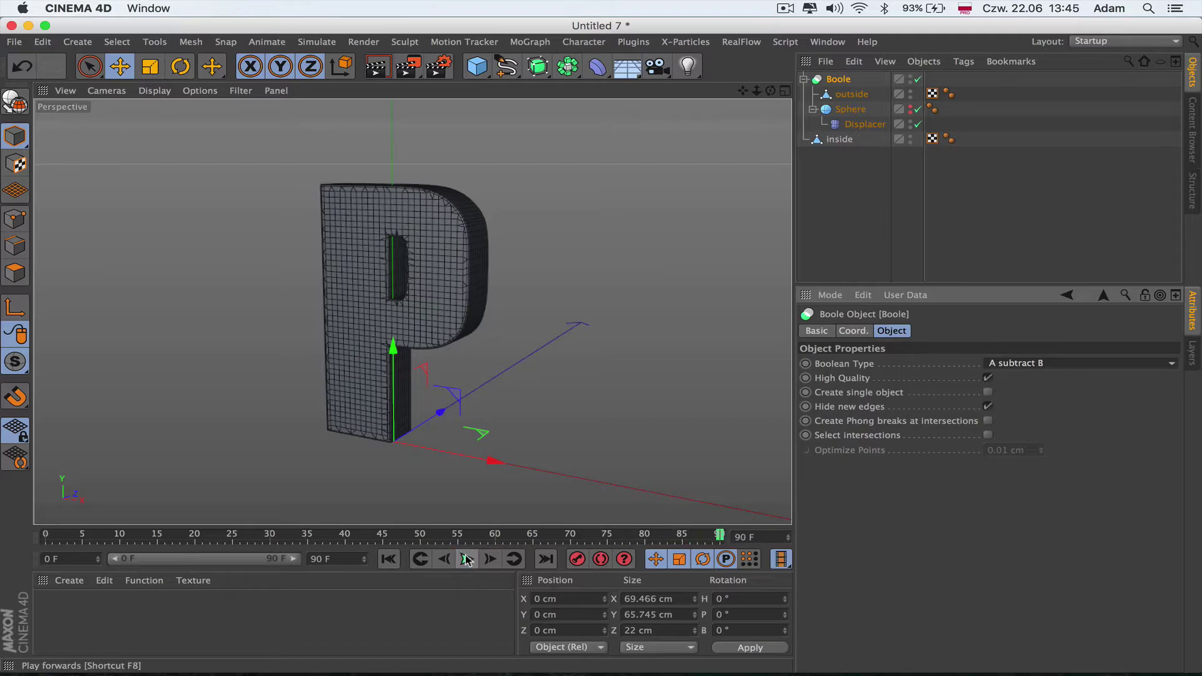
pyautogui.click(911, 136)
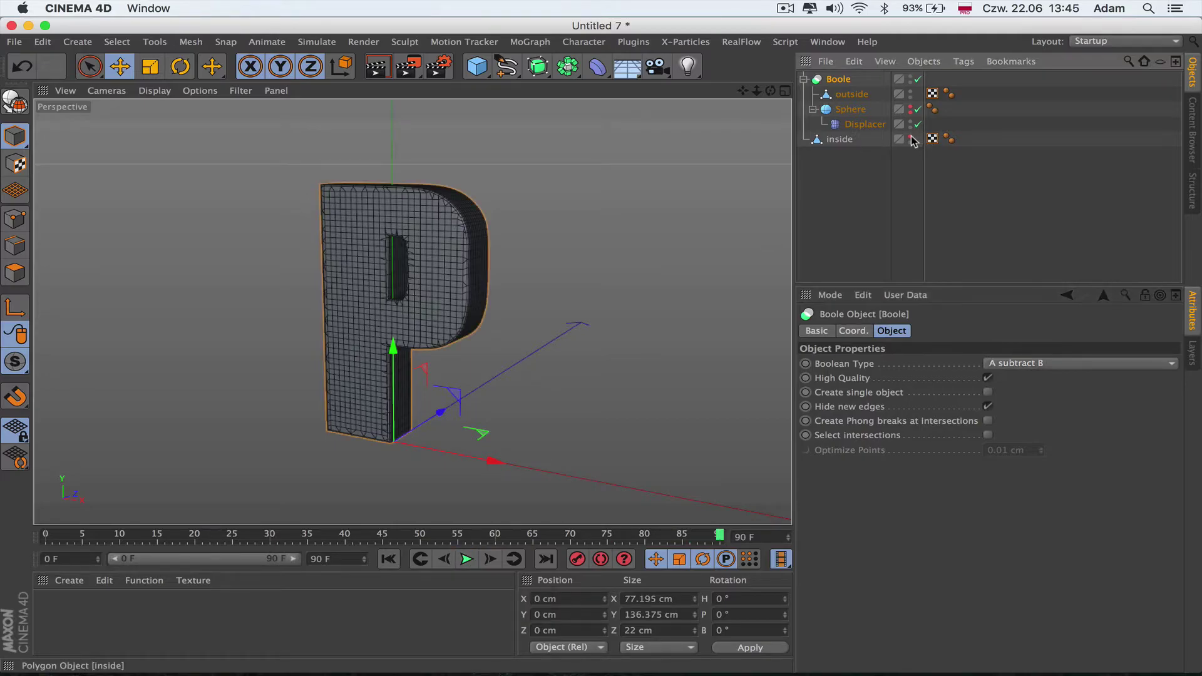
pyautogui.click(467, 558)
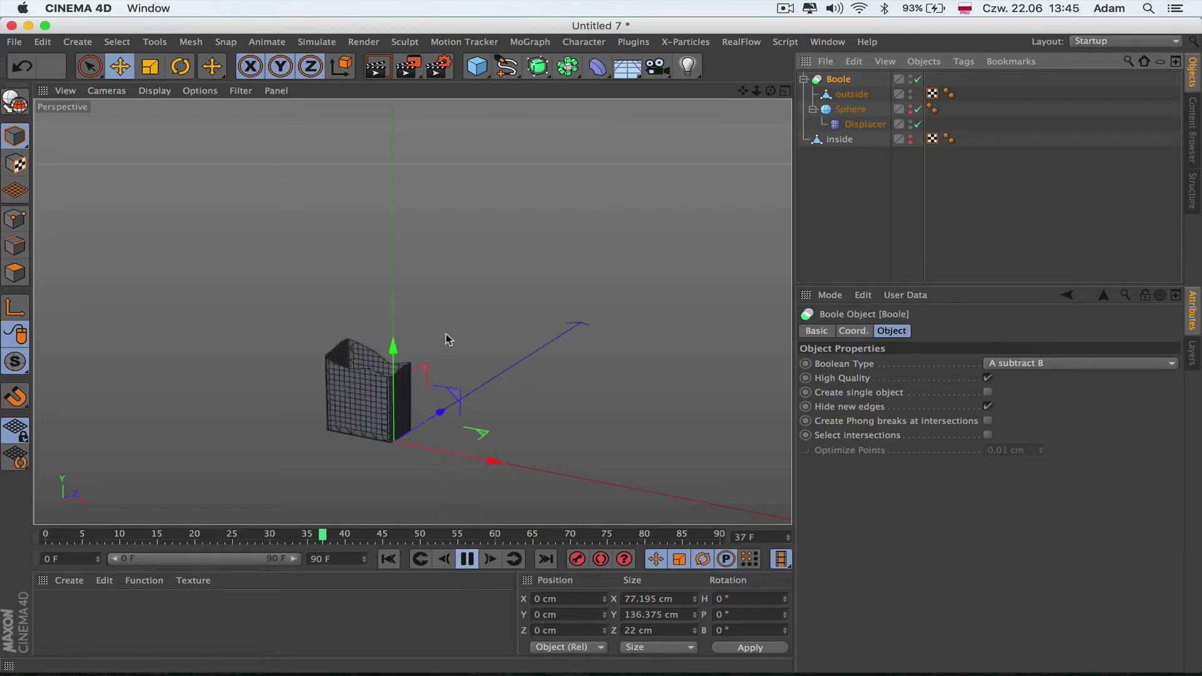
pyautogui.moveTo(770, 90)
pyautogui.mouseDown()
pyautogui.moveTo(726, 119)
pyautogui.moveTo(770, 92)
pyautogui.moveTo(753, 93)
pyautogui.mouseUp()
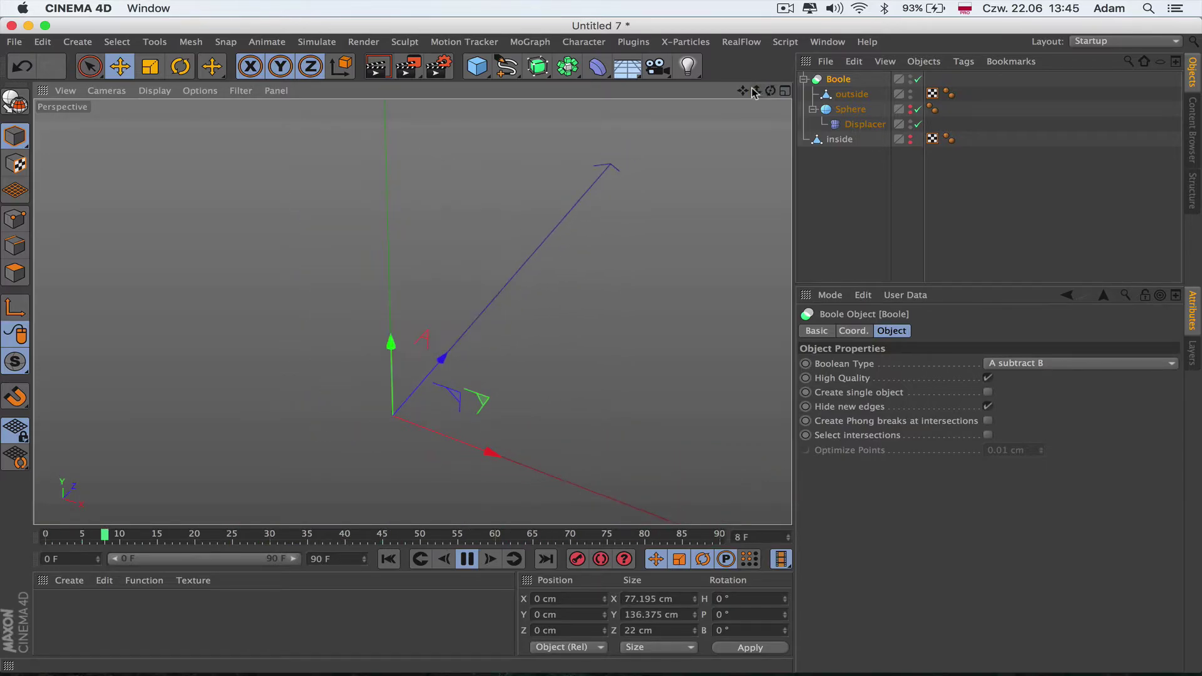
pyautogui.click(467, 559)
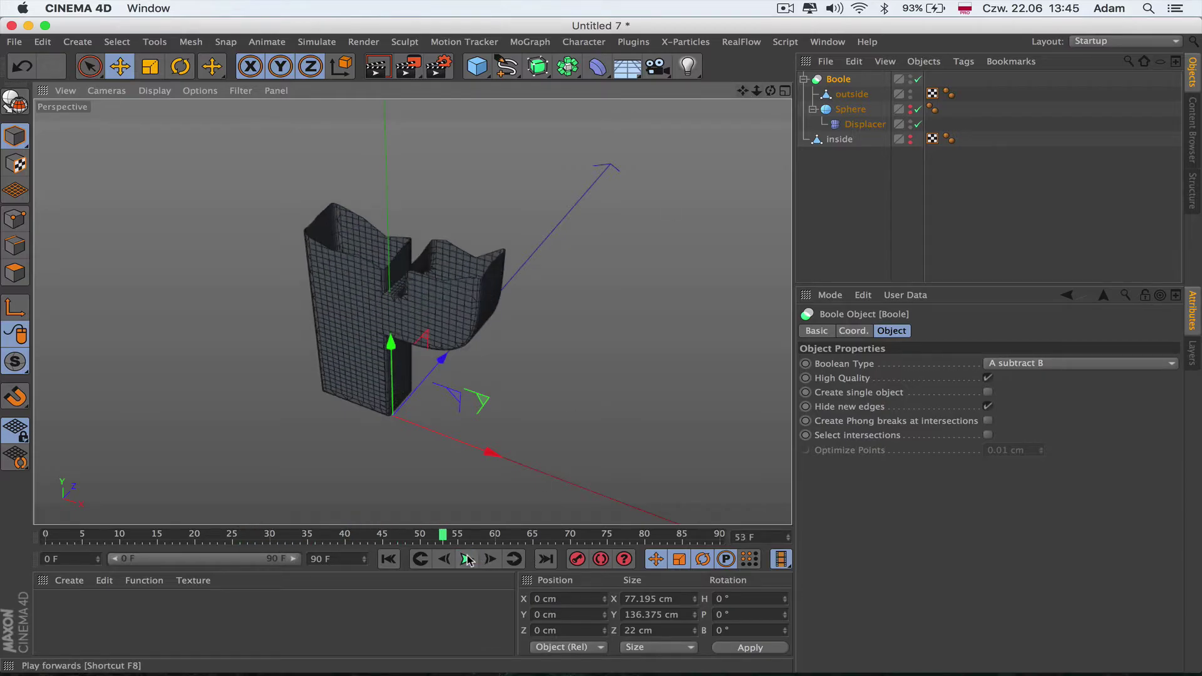
# Add a Cloth Surface and nest the Boole object under it
pyautogui.click(315, 43)
pyautogui.moveTo(369, 65)
pyautogui.click(441, 69)
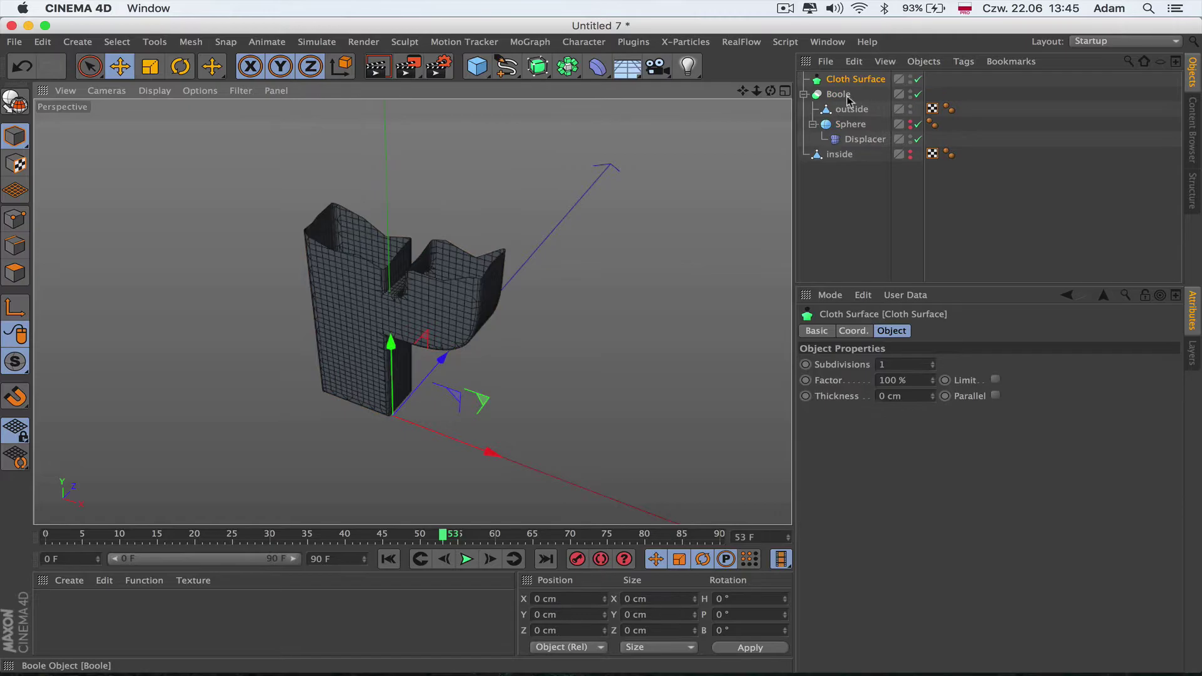
pyautogui.moveTo(850, 83); pyautogui.dragTo(851, 80)
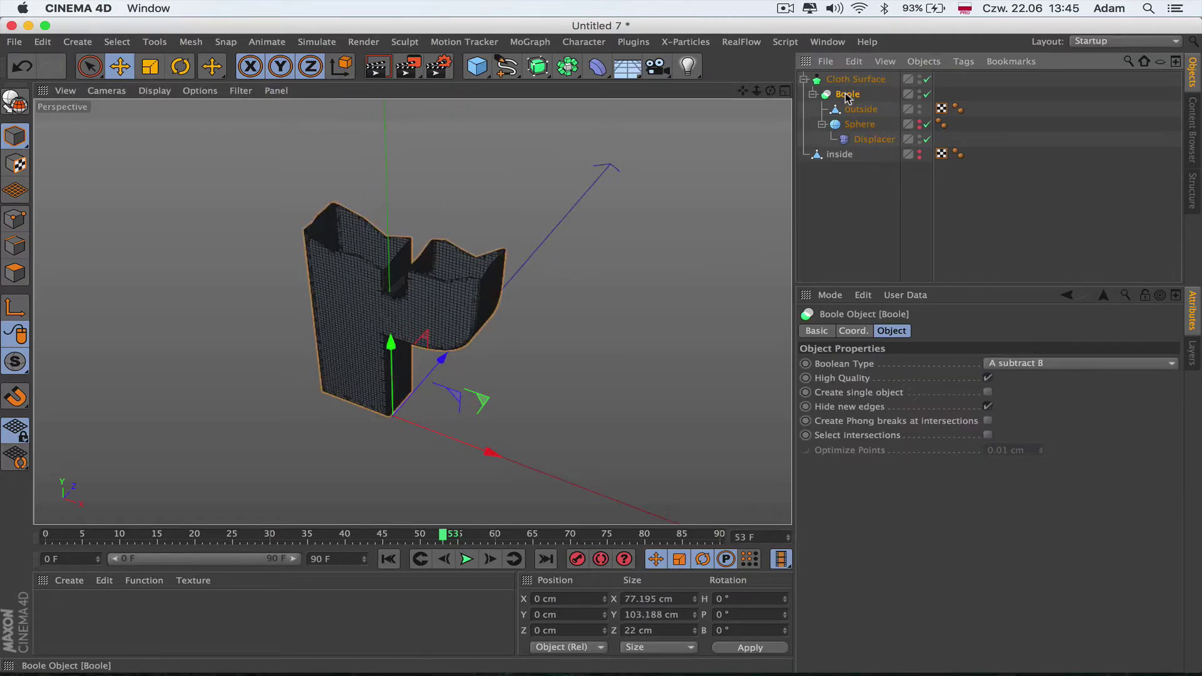
pyautogui.click(853, 80)
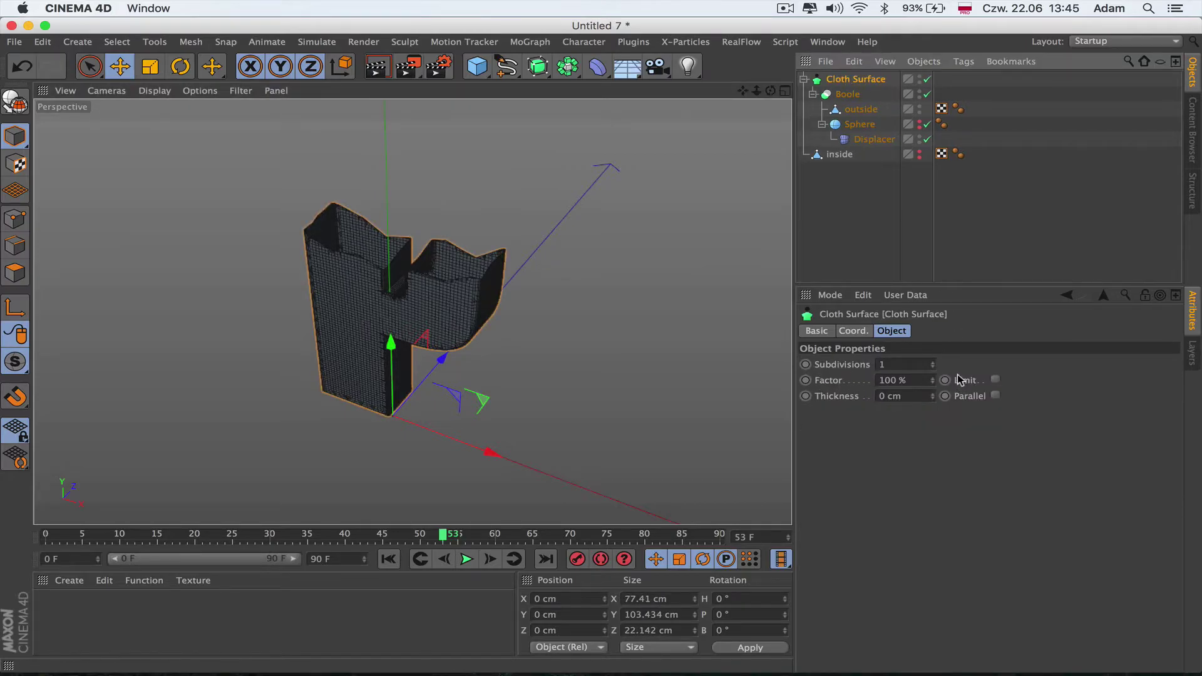
# Set the Cloth Surface to 0 subdivisions and 0.5 cm thickness
pyautogui.click(934, 368)
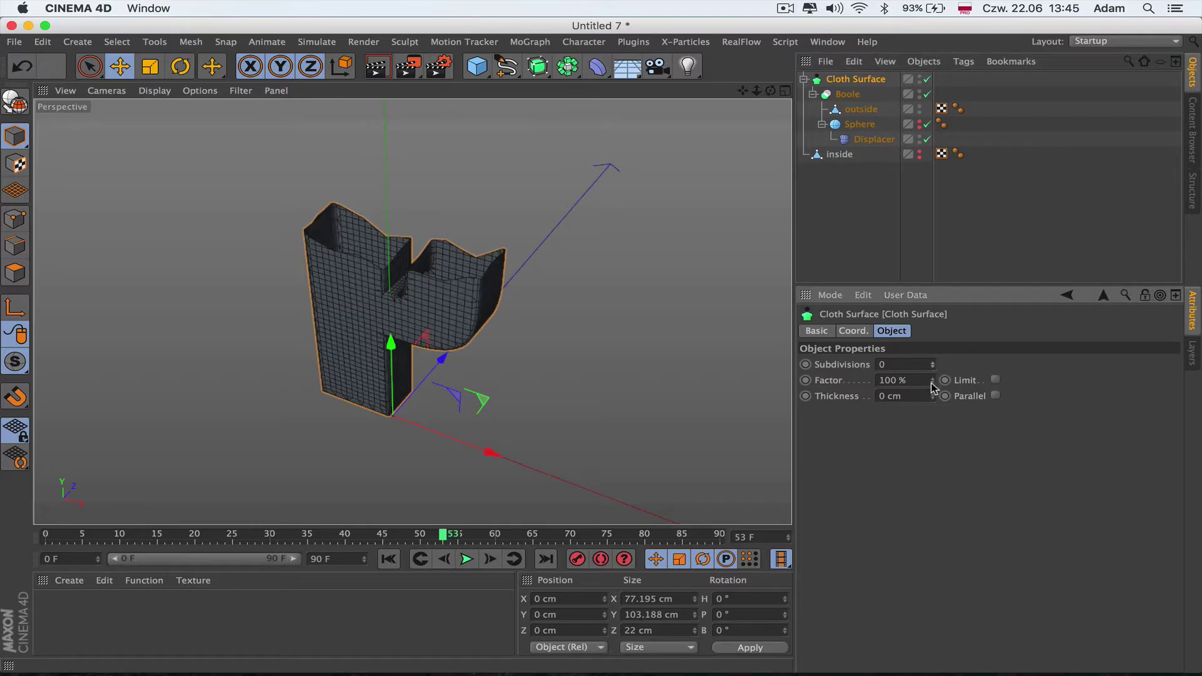
pyautogui.click(934, 393)
pyautogui.click(934, 394)
pyautogui.write('0,5')
pyautogui.press('Return')
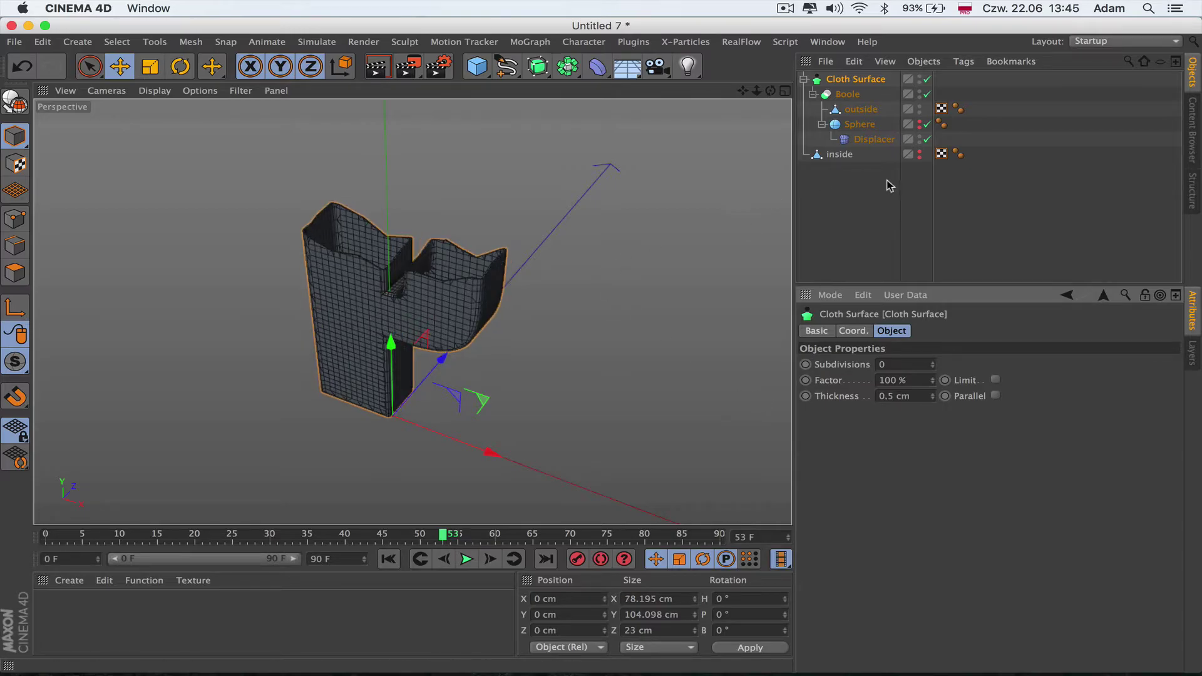
# Replay from the first frame, then pan and zoom in on the thickened P
pyautogui.click(388, 559)
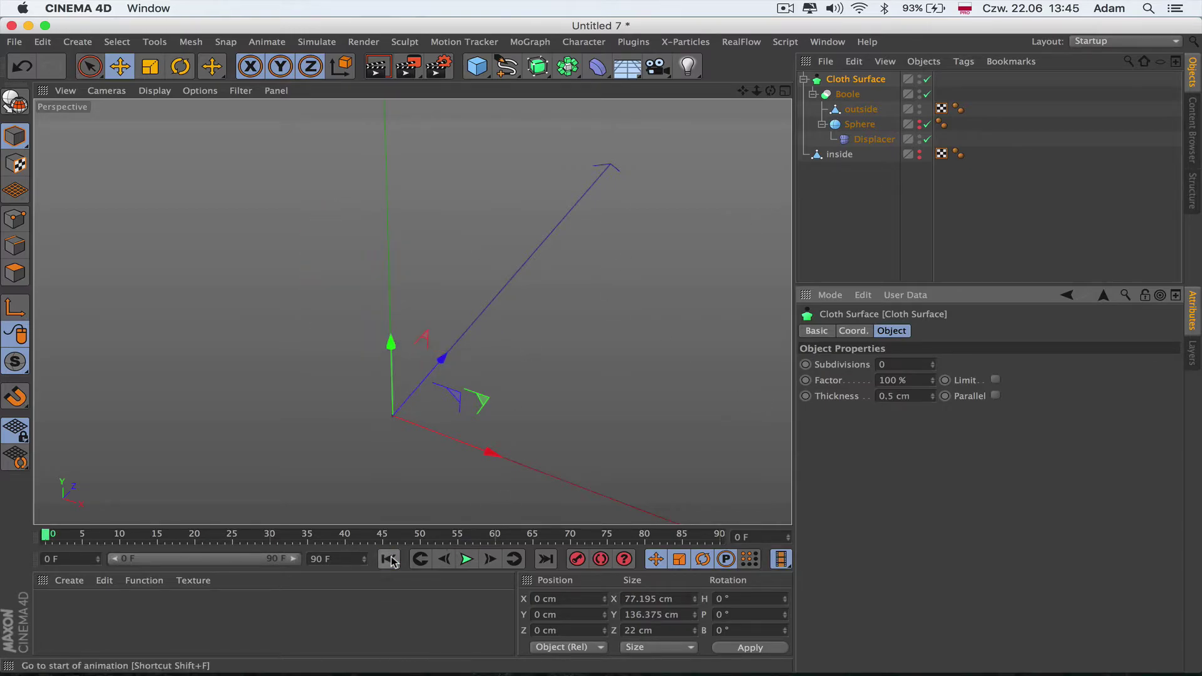
pyautogui.click(467, 559)
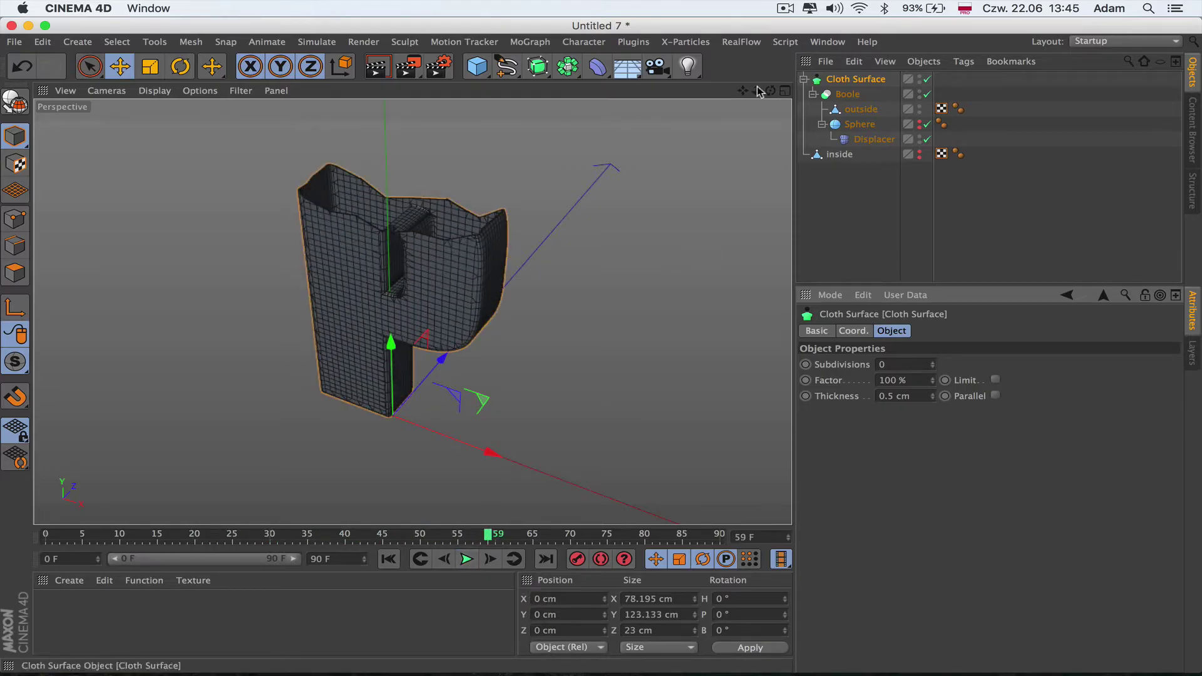
pyautogui.keyDown('alt'); pyautogui.moveTo(412, 312); pyautogui.dragTo(404, 368, button='middle'); pyautogui.keyUp('alt')
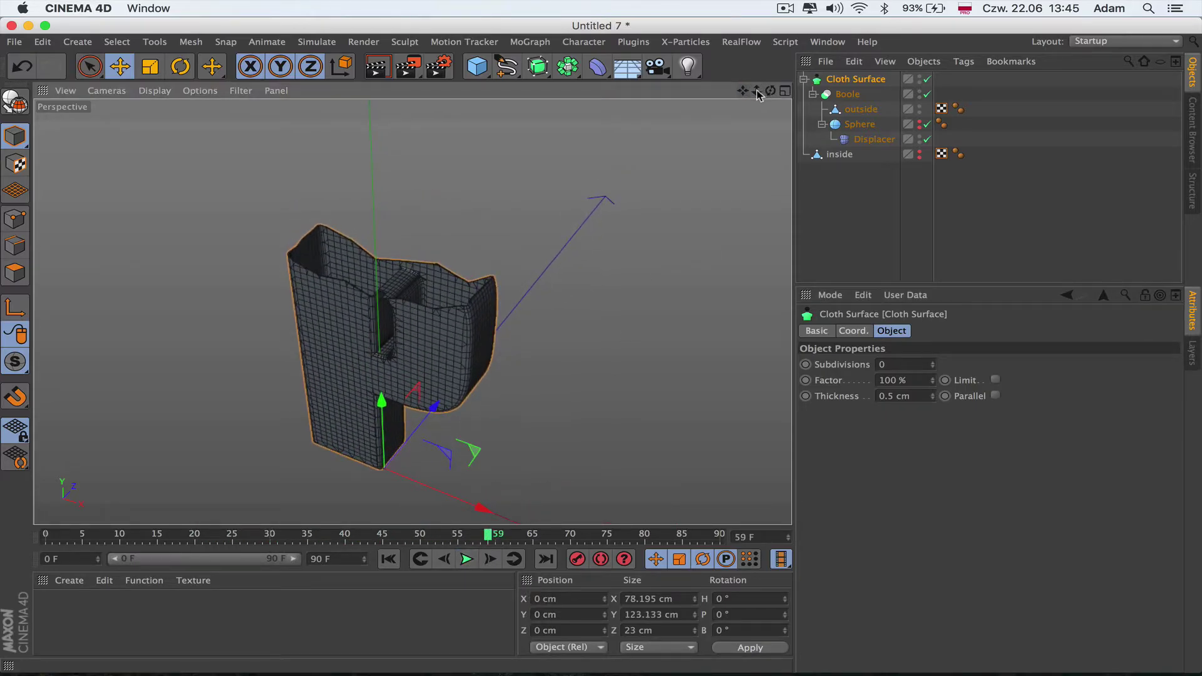
pyautogui.moveTo(758, 94); pyautogui.dragTo(833, 135)
# Show the inside letter again, add the Ambient Occlusion effect in Render Settings, and re-render the view
pyautogui.click(918, 157)
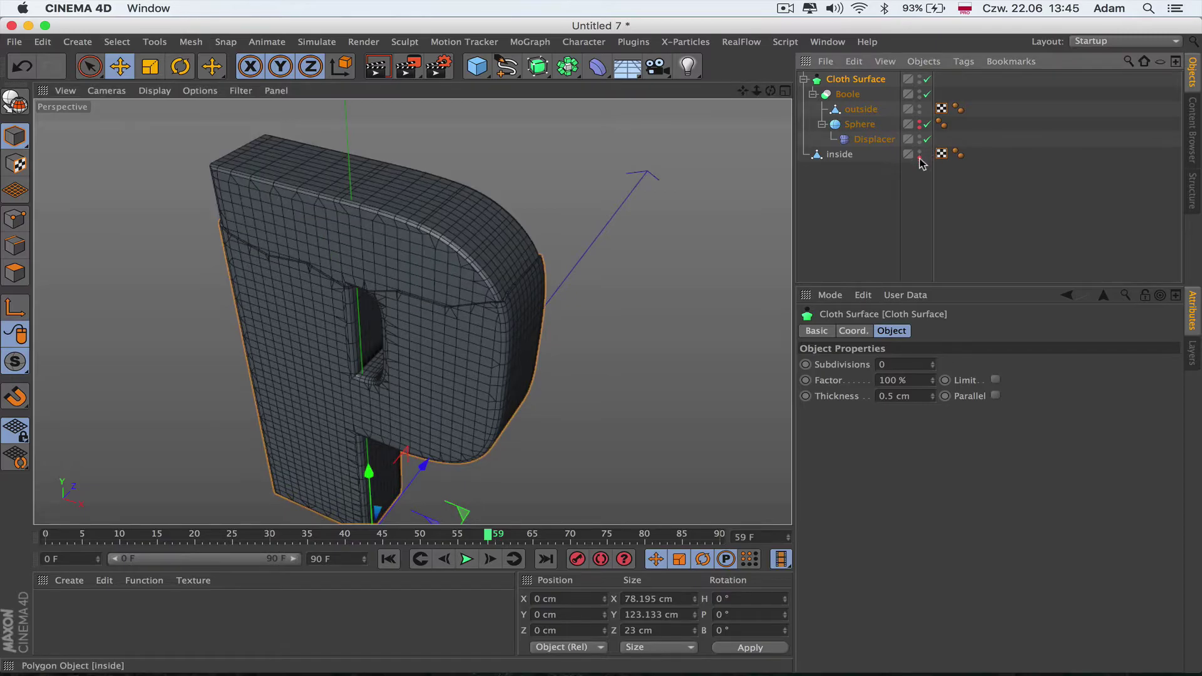
pyautogui.click(377, 66)
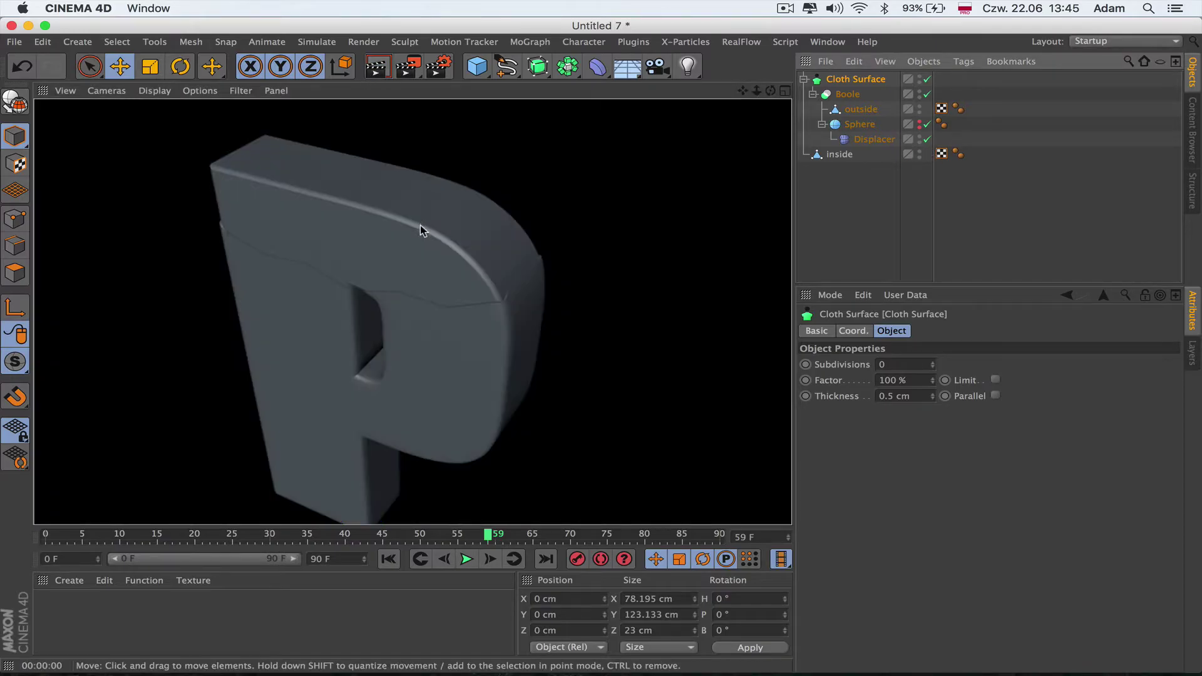
pyautogui.click(439, 66)
pyautogui.click(170, 331)
pyautogui.click(241, 268)
pyautogui.click(149, 62)
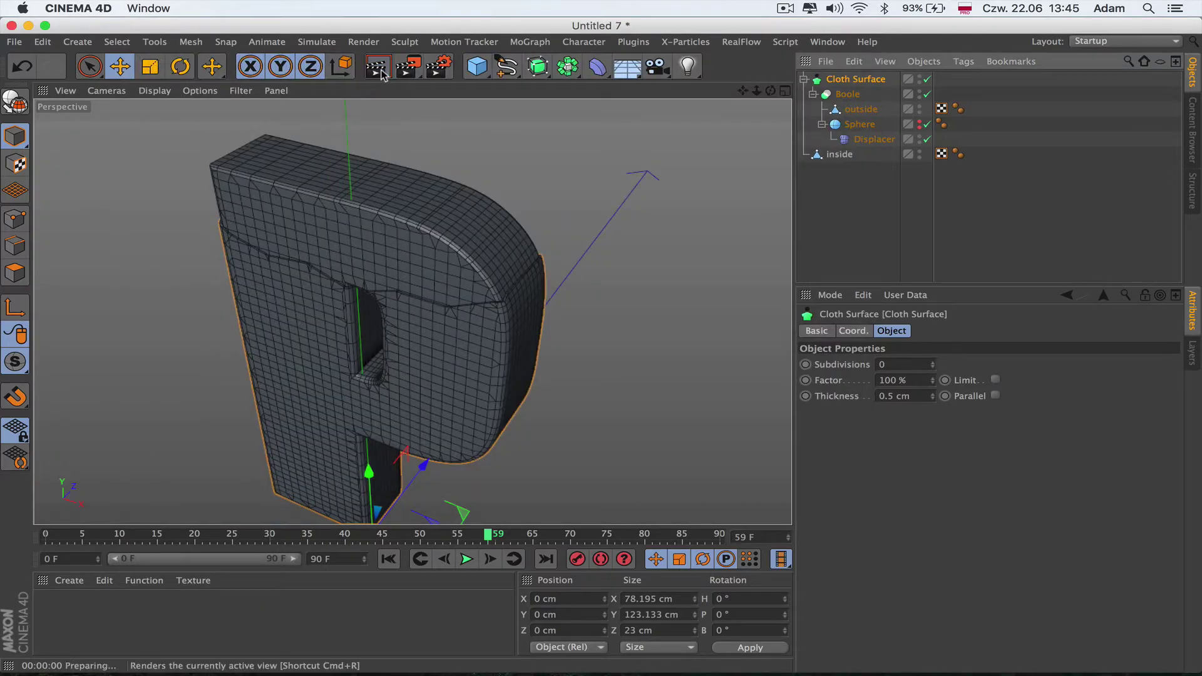
pyautogui.click(377, 65)
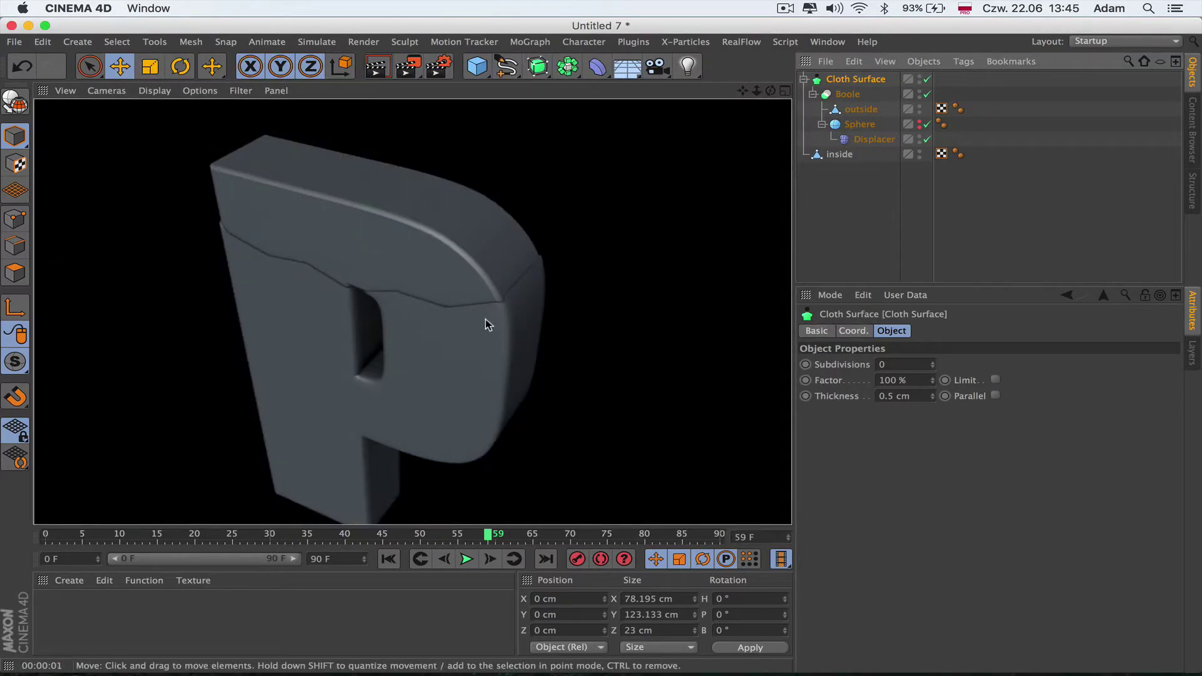
# Create two materials and apply Mat.1 to the outside shell
pyautogui.doubleClick(53, 612)
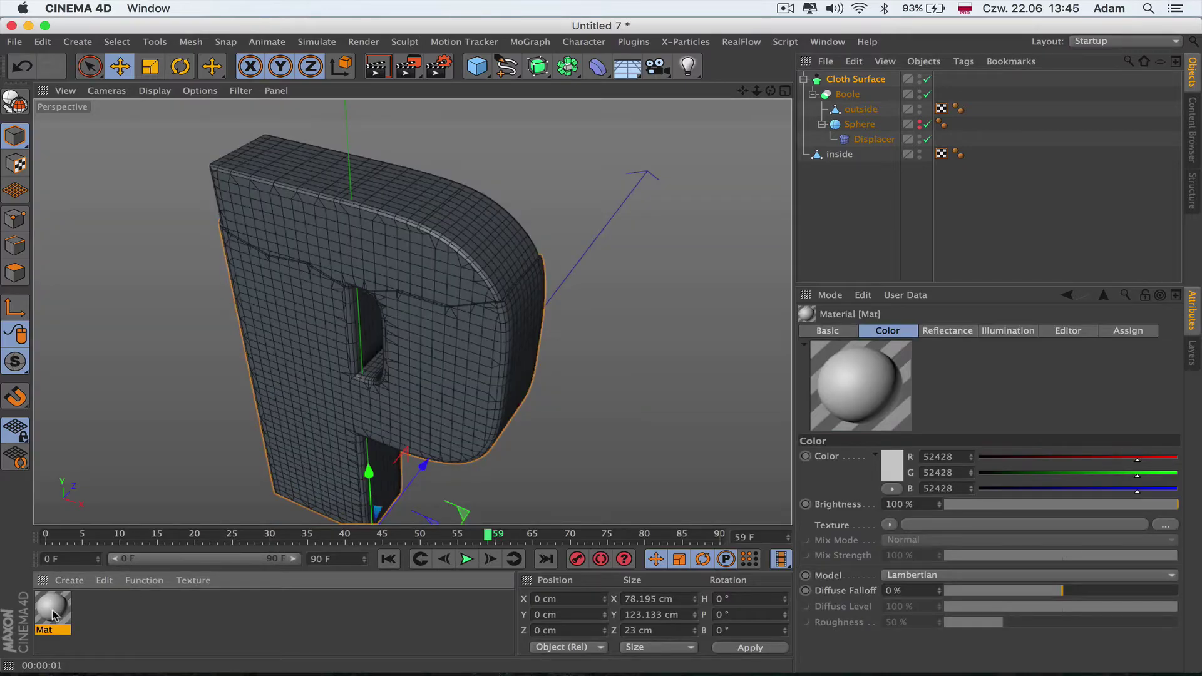
pyautogui.doubleClick(90, 613)
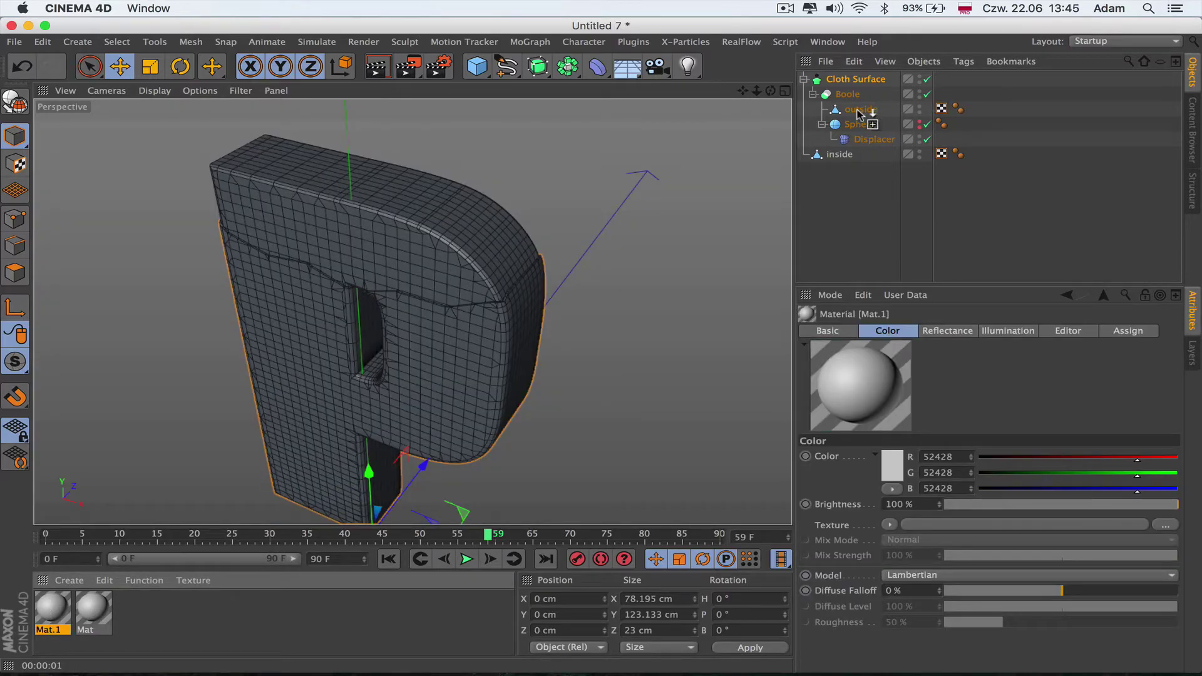
pyautogui.moveTo(859, 112); pyautogui.dragTo(860, 111)
# Make the Mat material red, apply it to the inside letter, then render and play
pyautogui.doubleClick(93, 609)
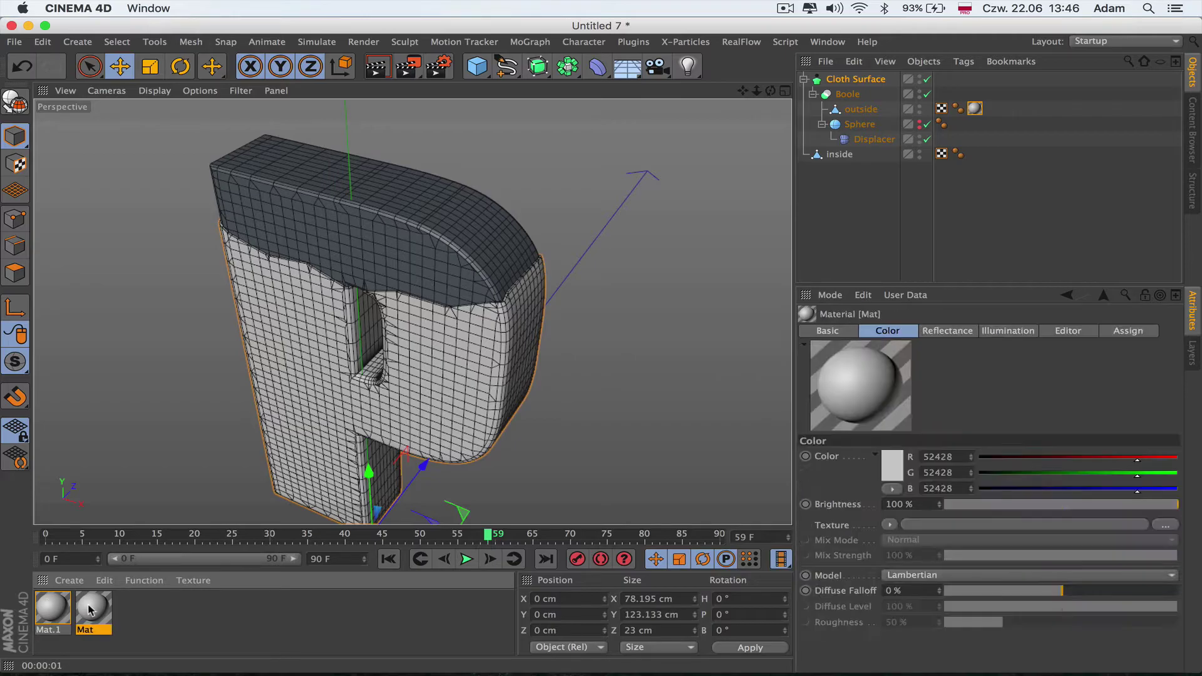
pyautogui.click(473, 175)
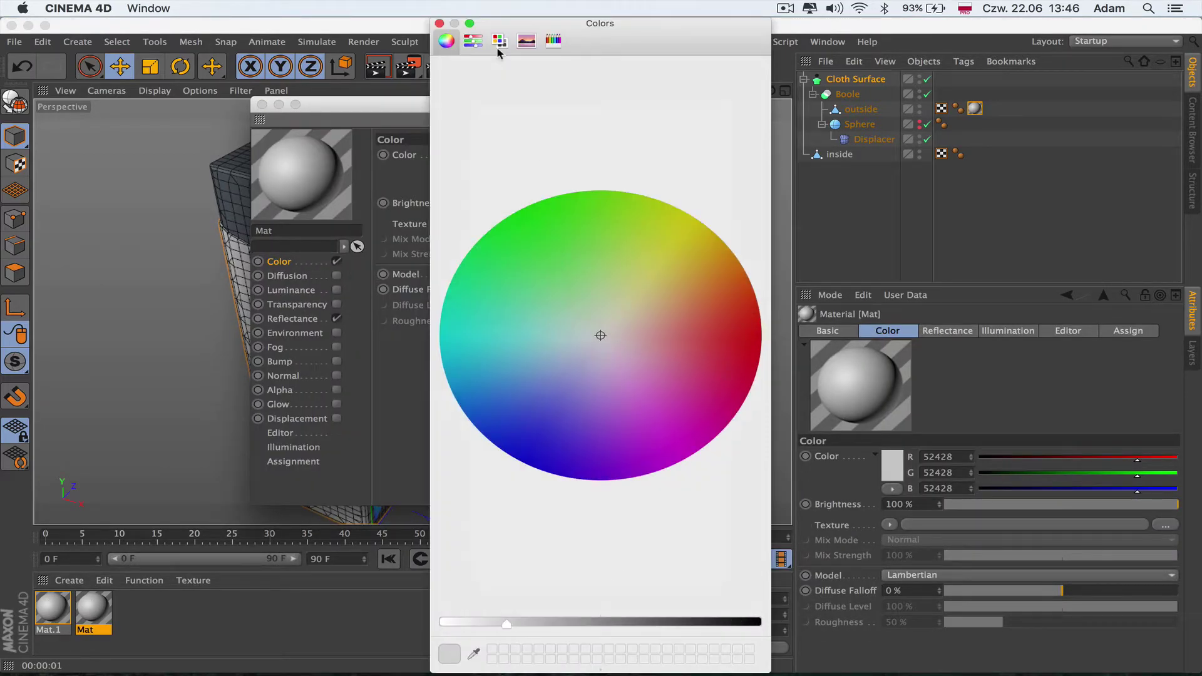
pyautogui.click(759, 331)
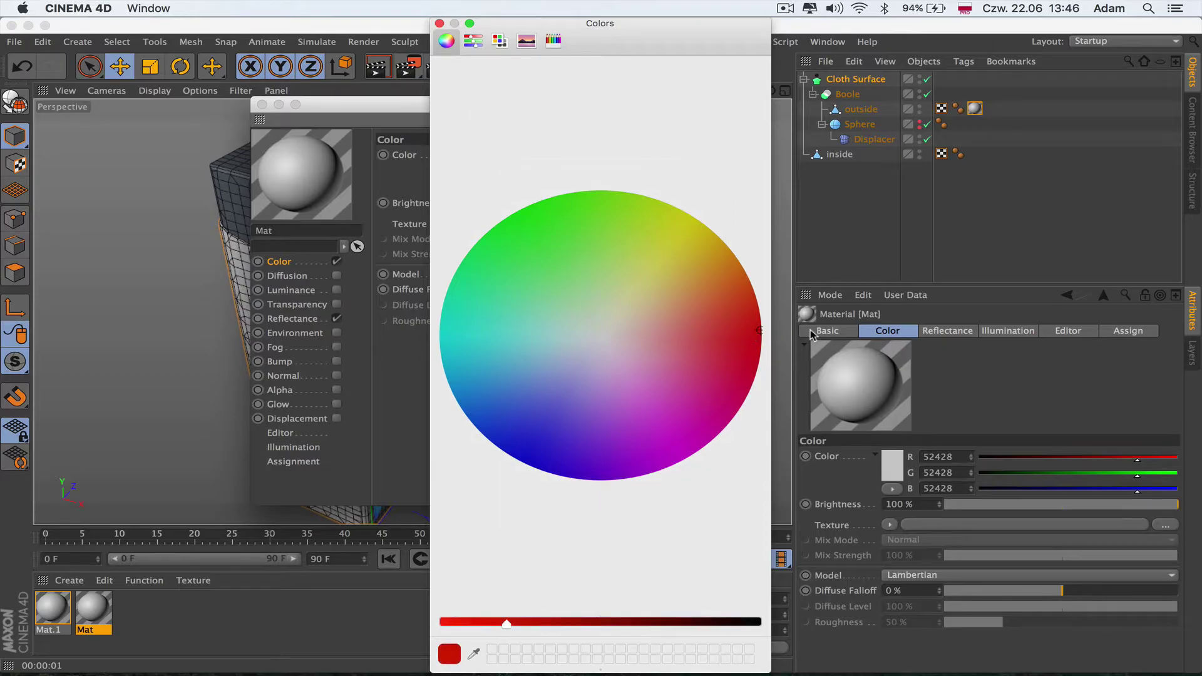
pyautogui.click(439, 23)
pyautogui.click(262, 105)
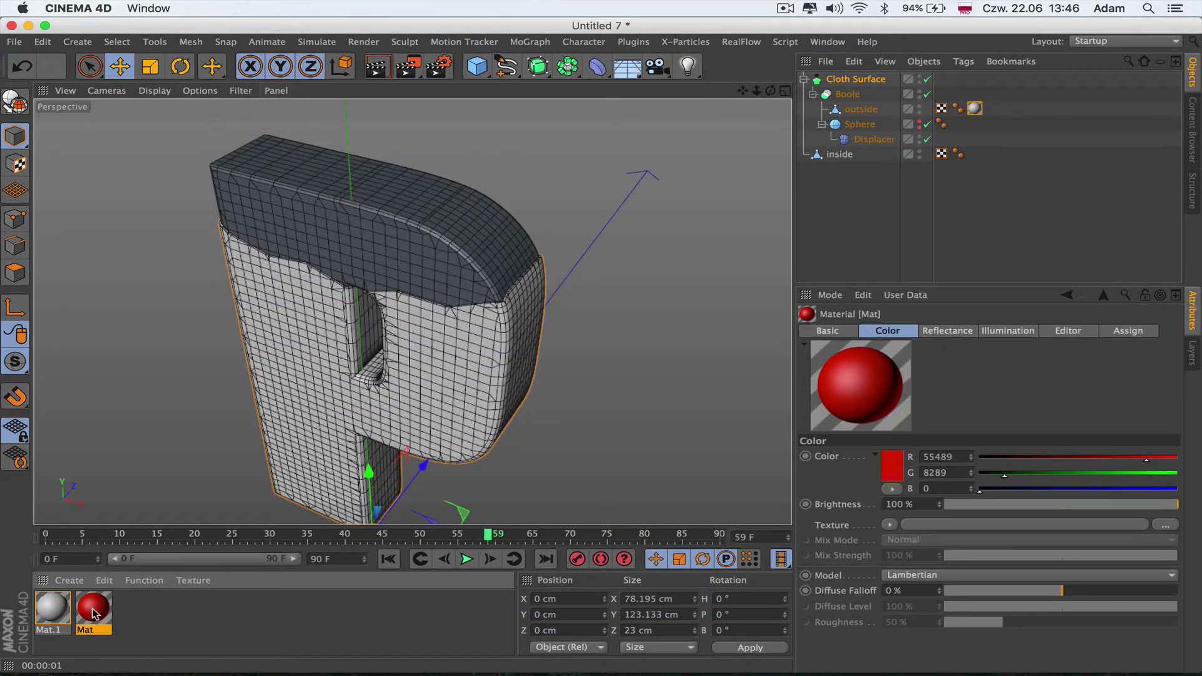
pyautogui.moveTo(94, 607); pyautogui.dragTo(489, 245)
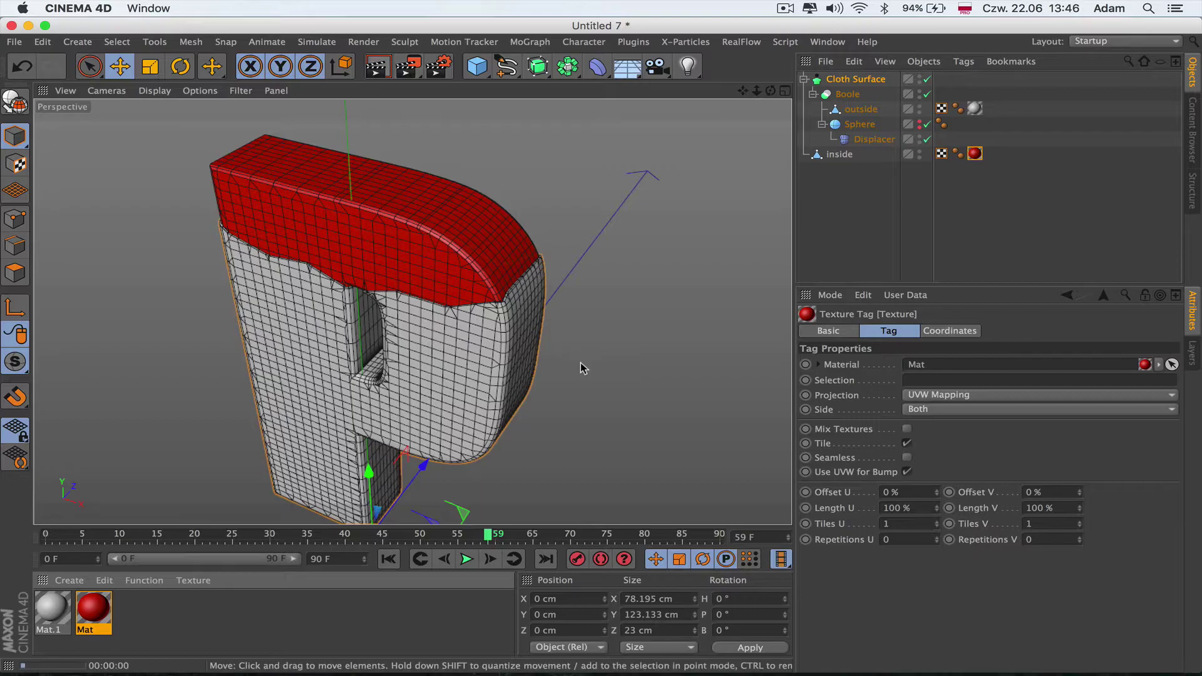
pyautogui.hotkey('ctrl', 'r')
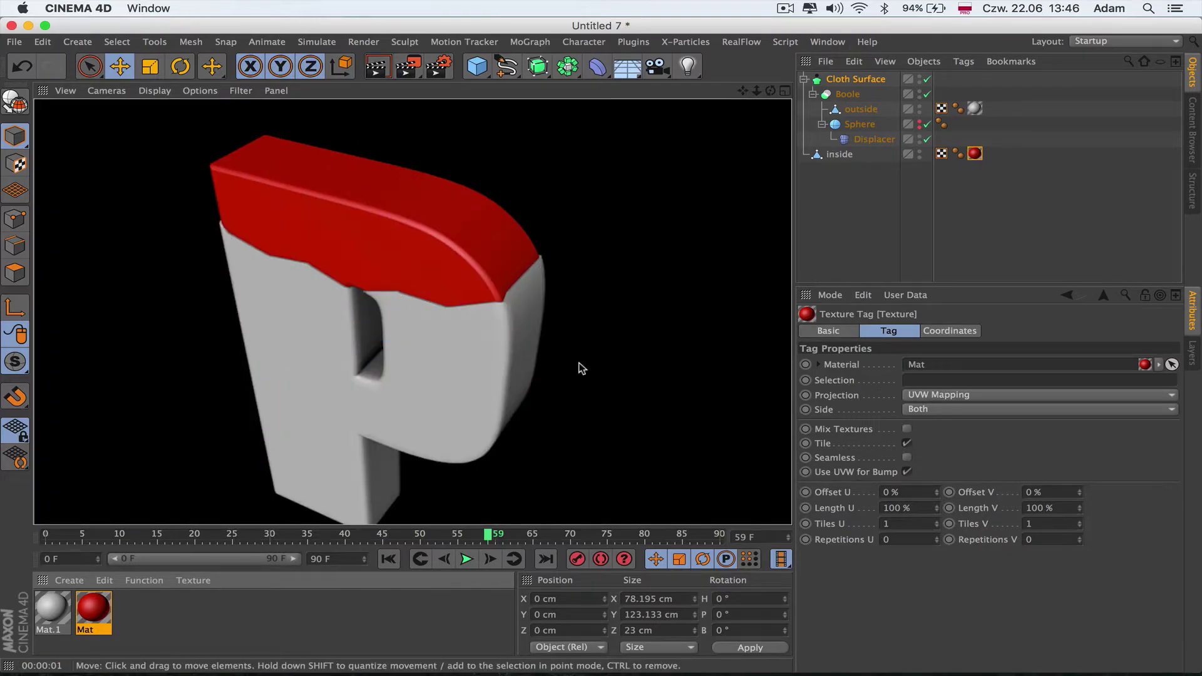
pyautogui.click(467, 559)
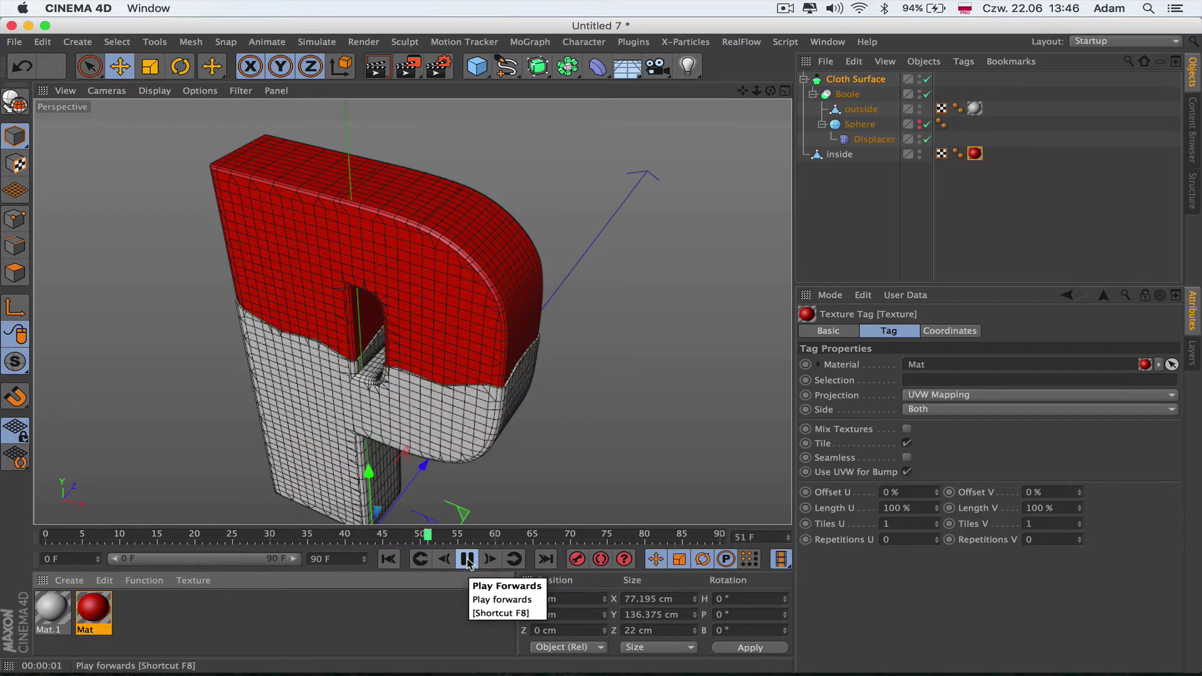
# Stop playback, disable the Boole and show the sphere to see the whole displaced sphere
pyautogui.click(467, 560)
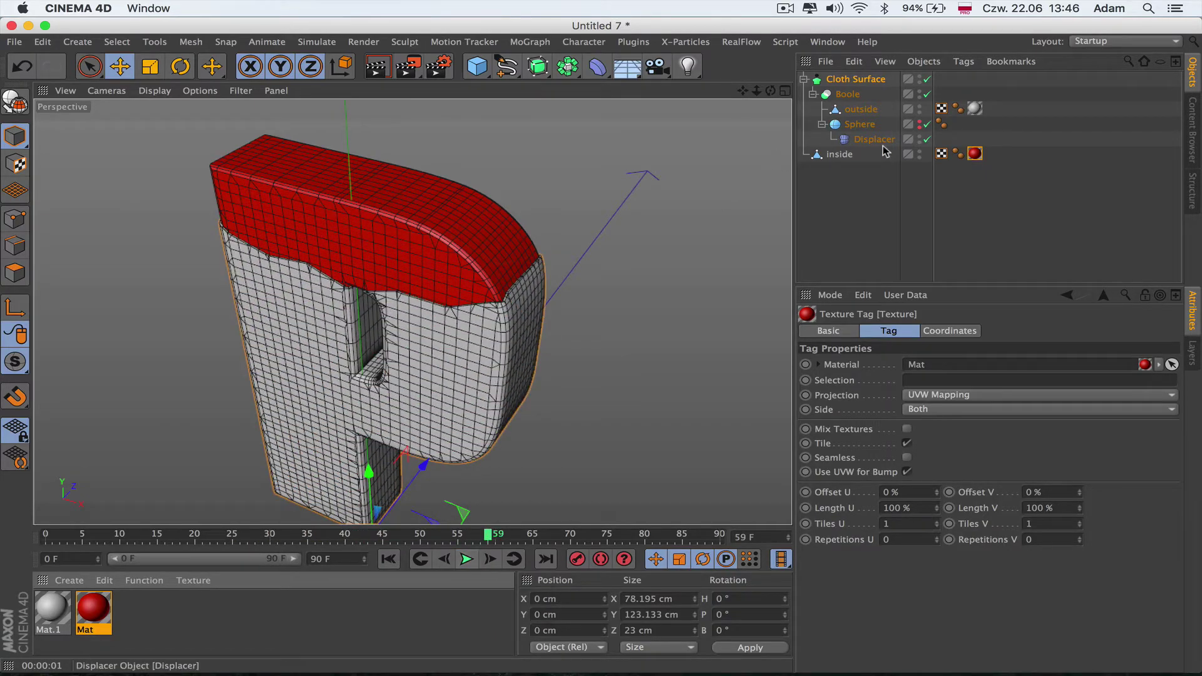
pyautogui.click(928, 94)
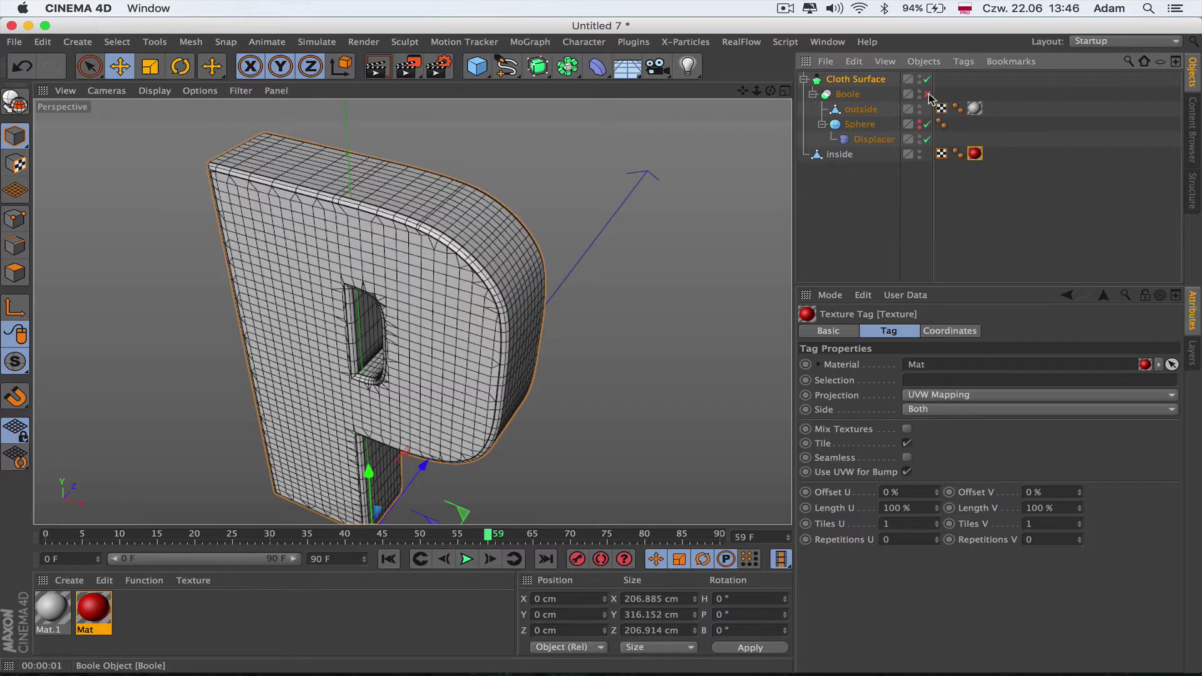
pyautogui.click(925, 125)
pyautogui.moveTo(756, 91); pyautogui.dragTo(410, 311)
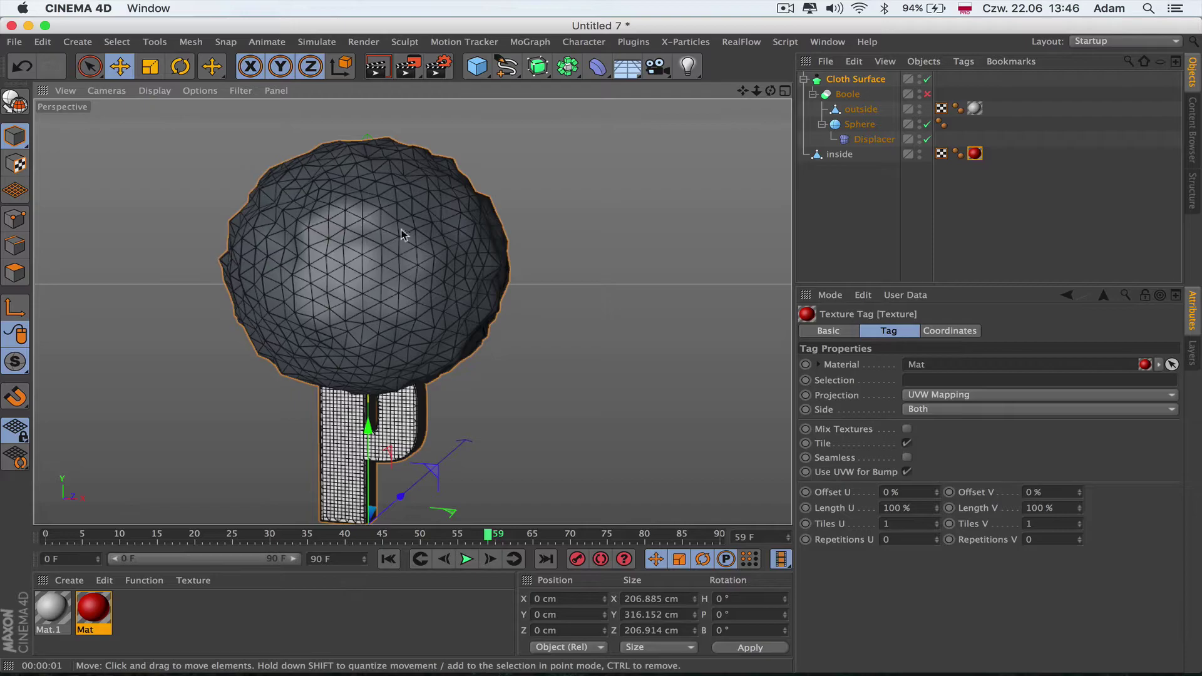
# Raise the Displacer height to 42 cm
pyautogui.click(870, 138)
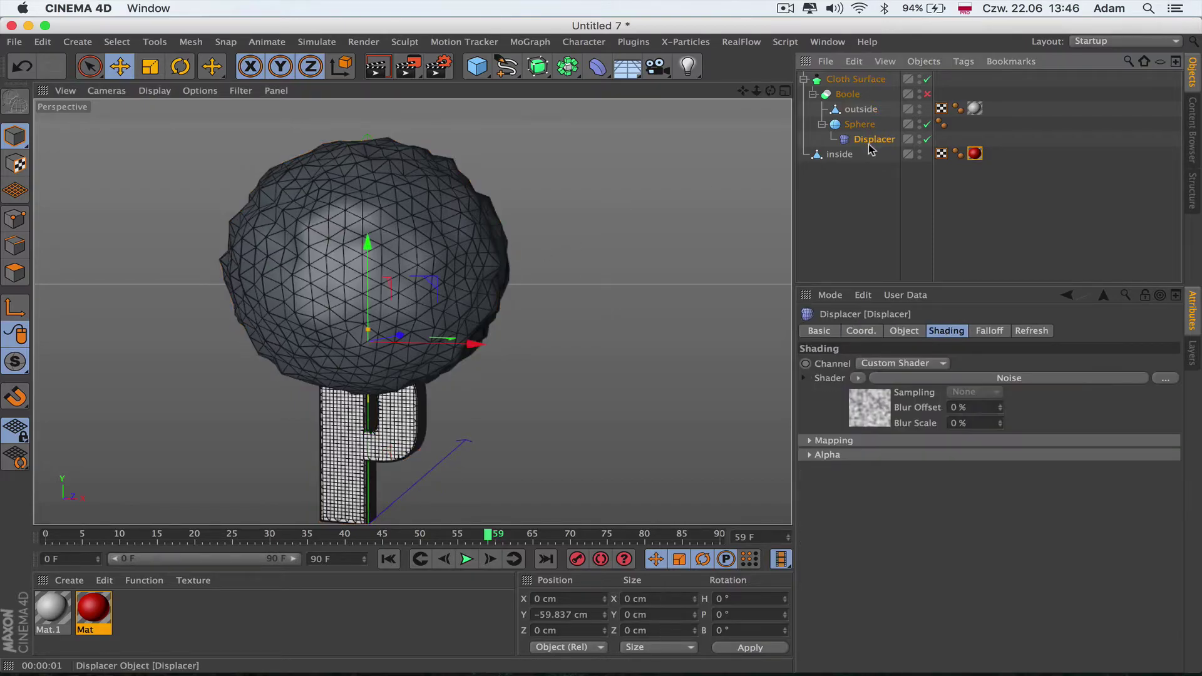
pyautogui.click(905, 331)
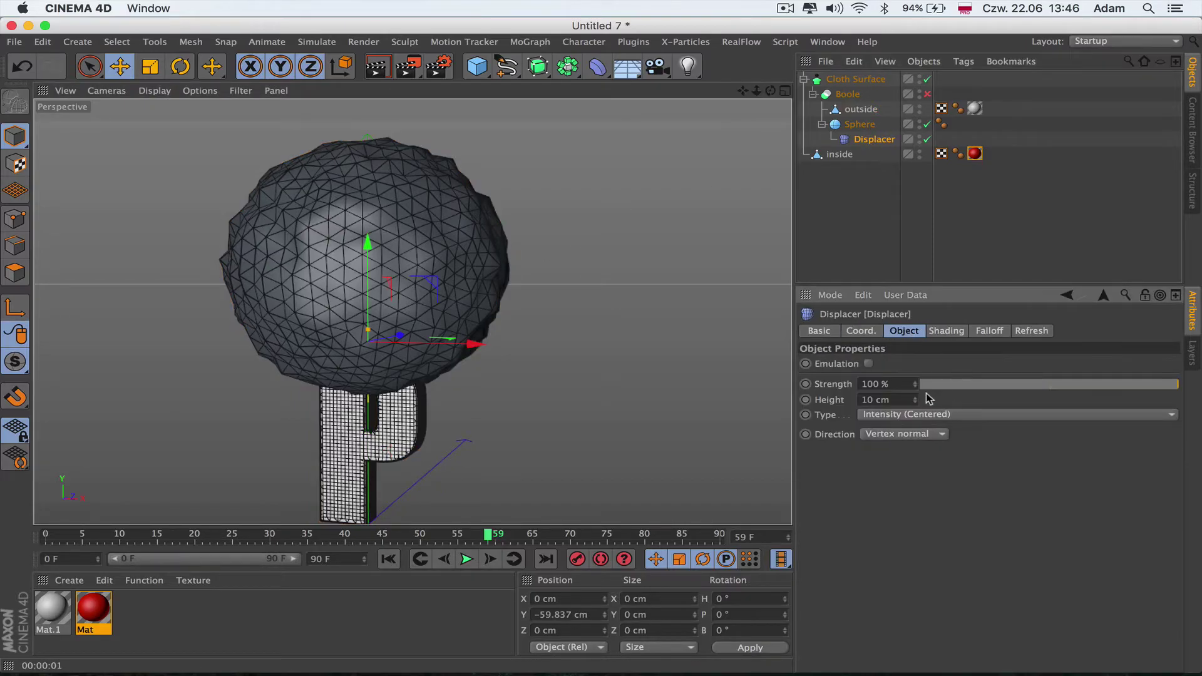
pyautogui.moveTo(916, 401); pyautogui.dragTo(916, 369)
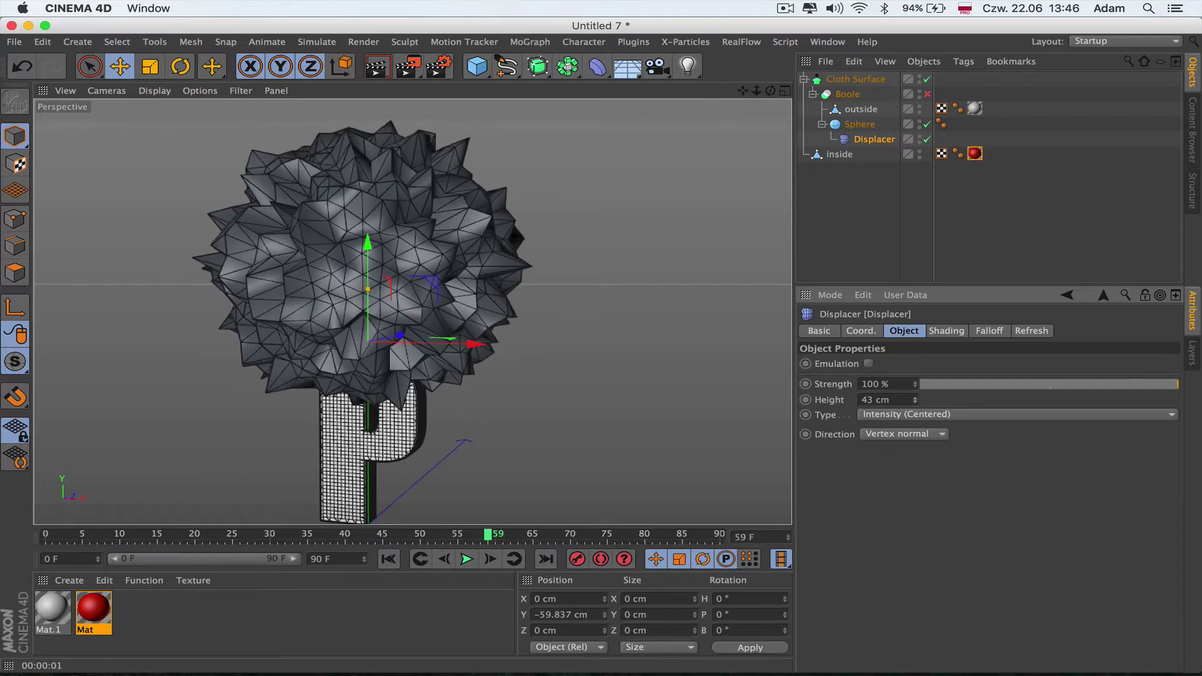
# Re-enable the Boole and replay the reveal from the first frame
pyautogui.click(927, 94)
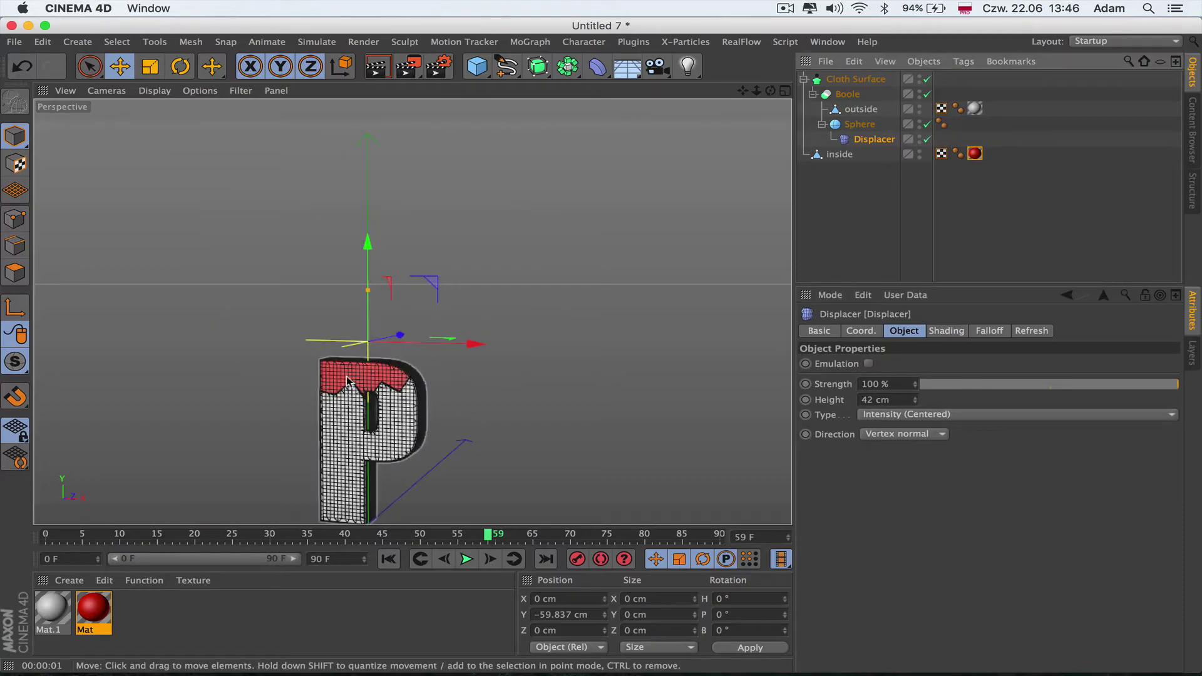
pyautogui.click(388, 559)
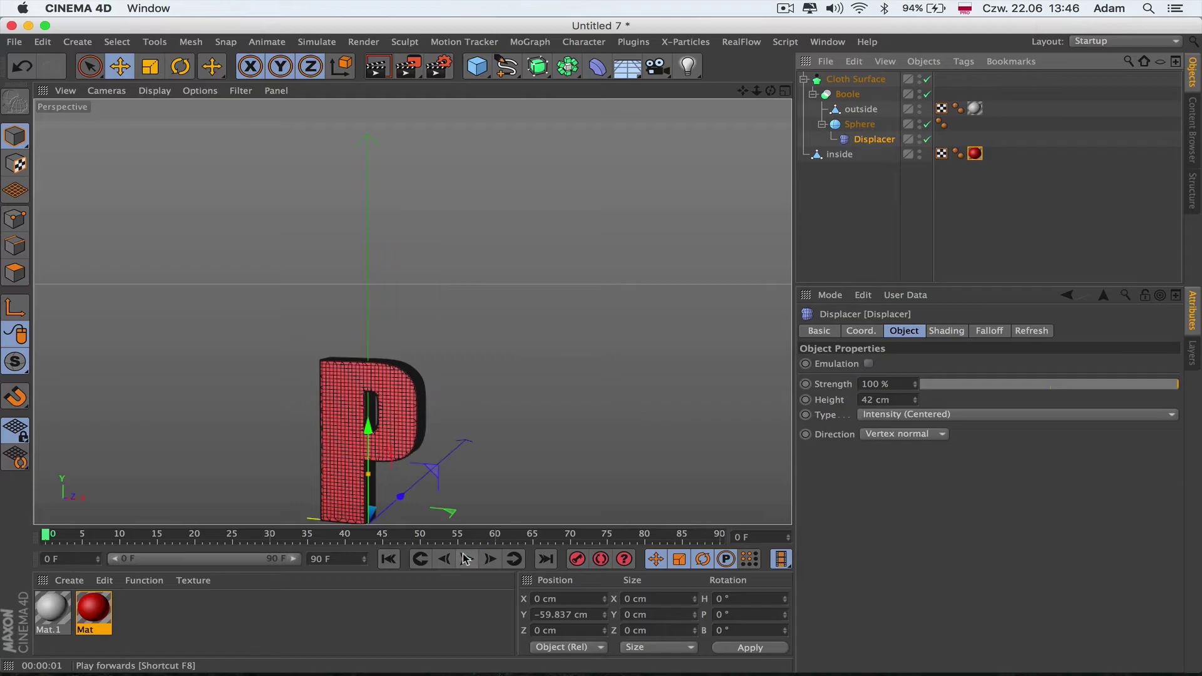
pyautogui.click(466, 558)
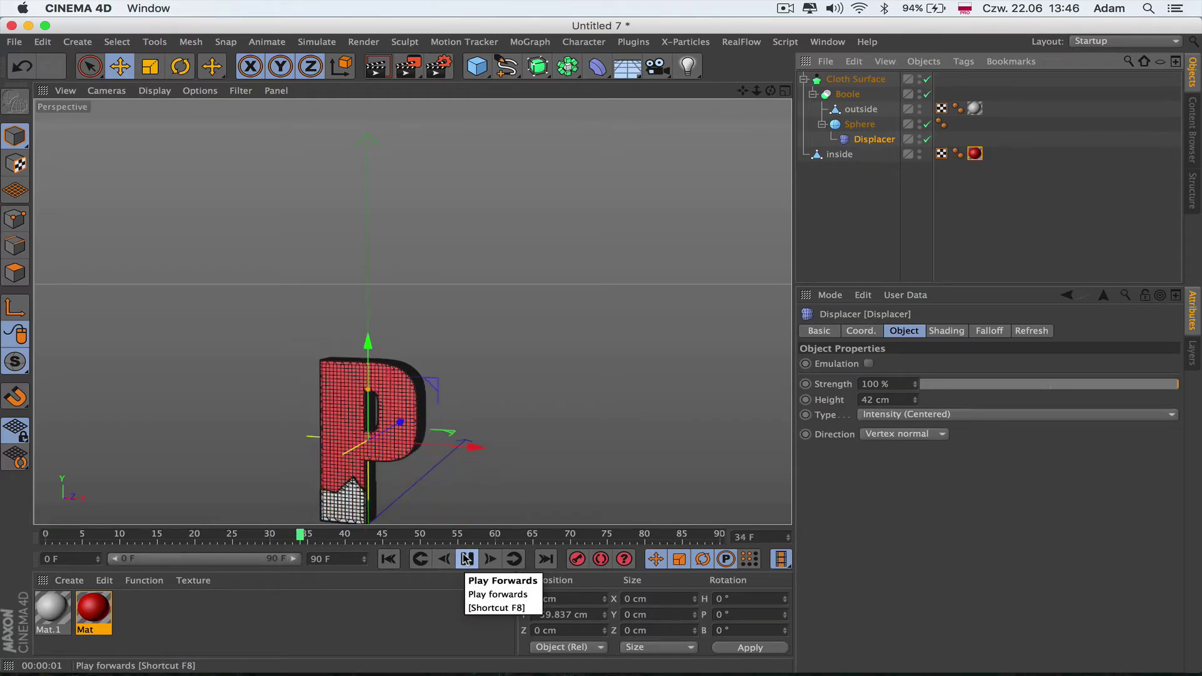
pyautogui.click(466, 558)
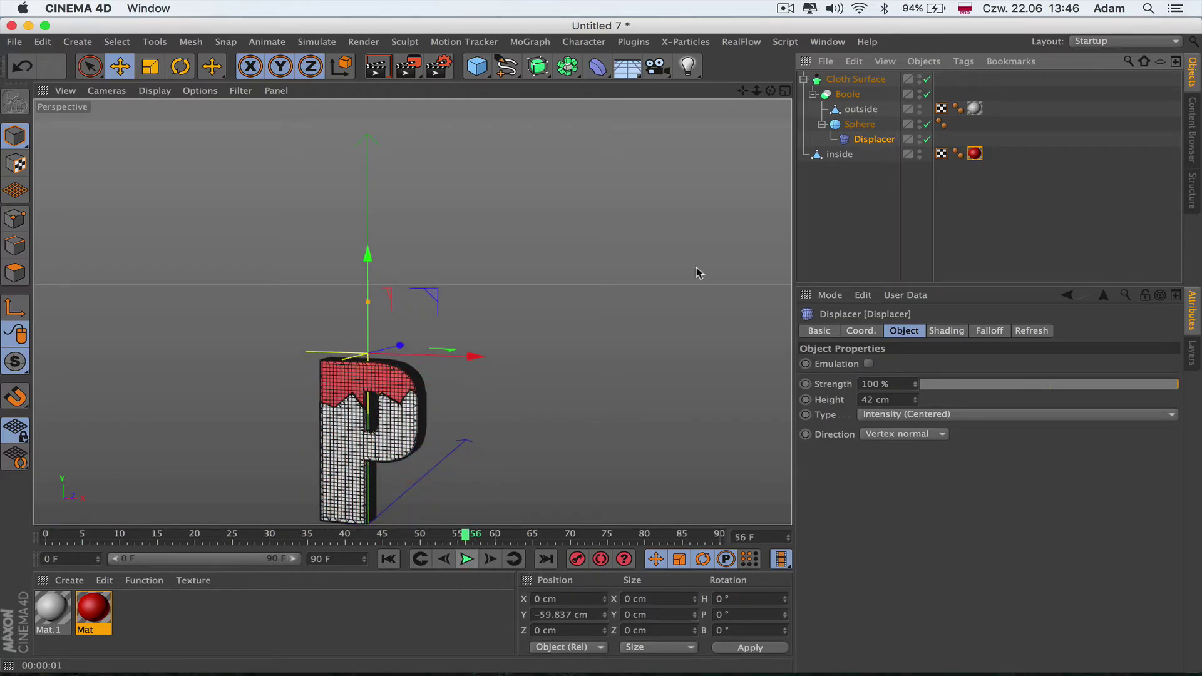
# Set the sphere's segments to 100
pyautogui.click(860, 124)
pyautogui.moveTo(915, 382); pyautogui.dragTo(859, 381)
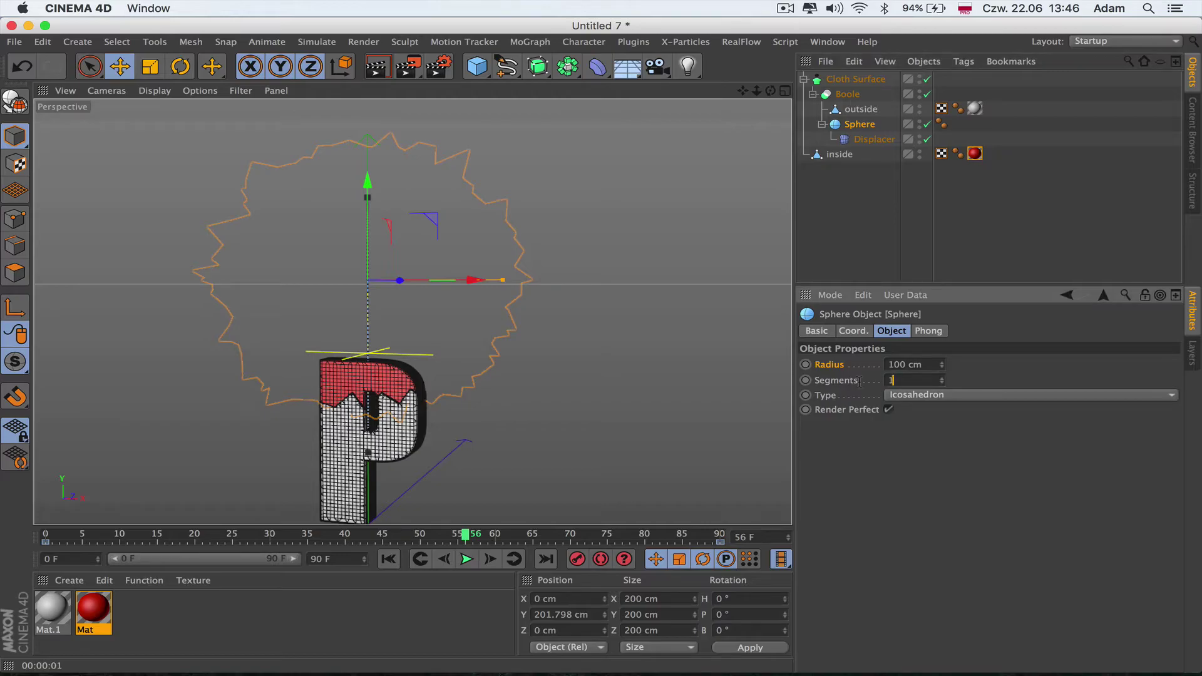
pyautogui.scroll(5, 678, 394)
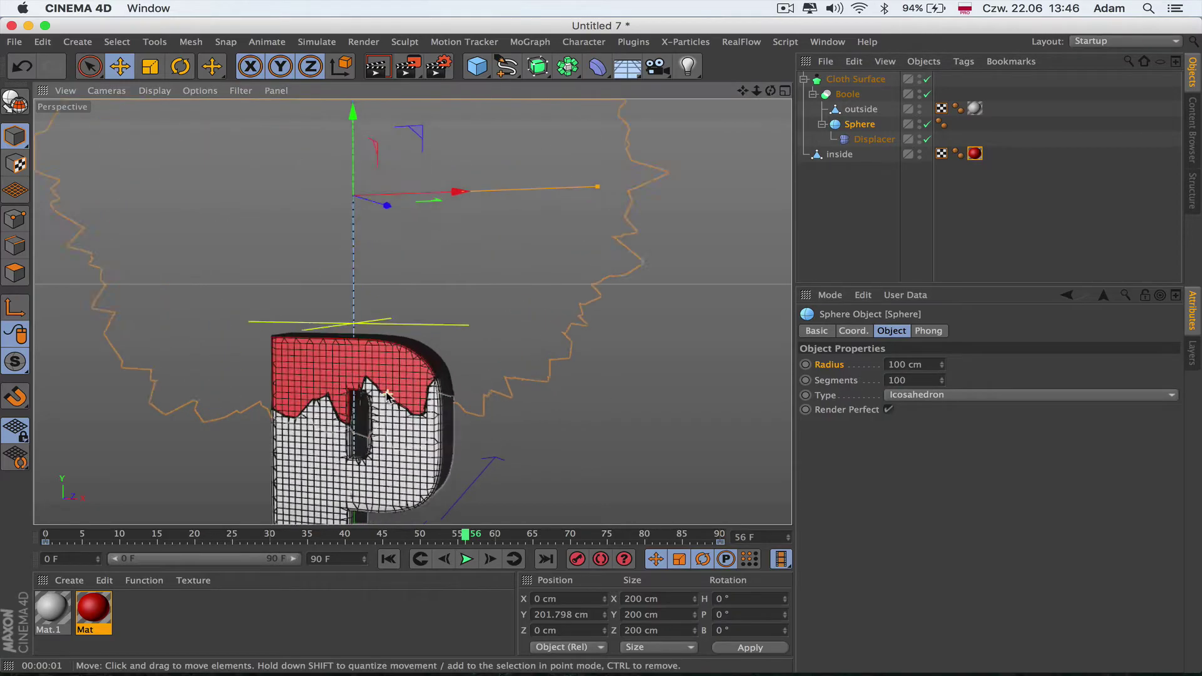
# Set the Displacer height to 10 cm, then adjust it to -20 cm
pyautogui.click(874, 139)
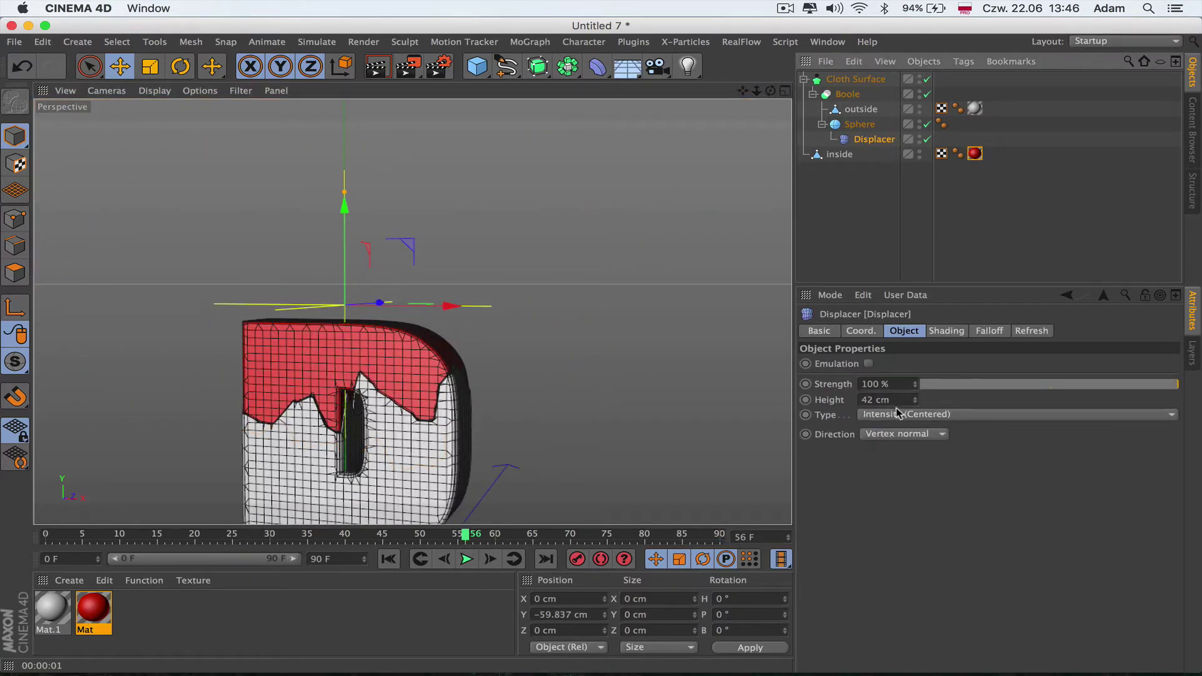
pyautogui.moveTo(892, 400); pyautogui.dragTo(833, 402)
pyautogui.write('10')
pyautogui.press('Return')
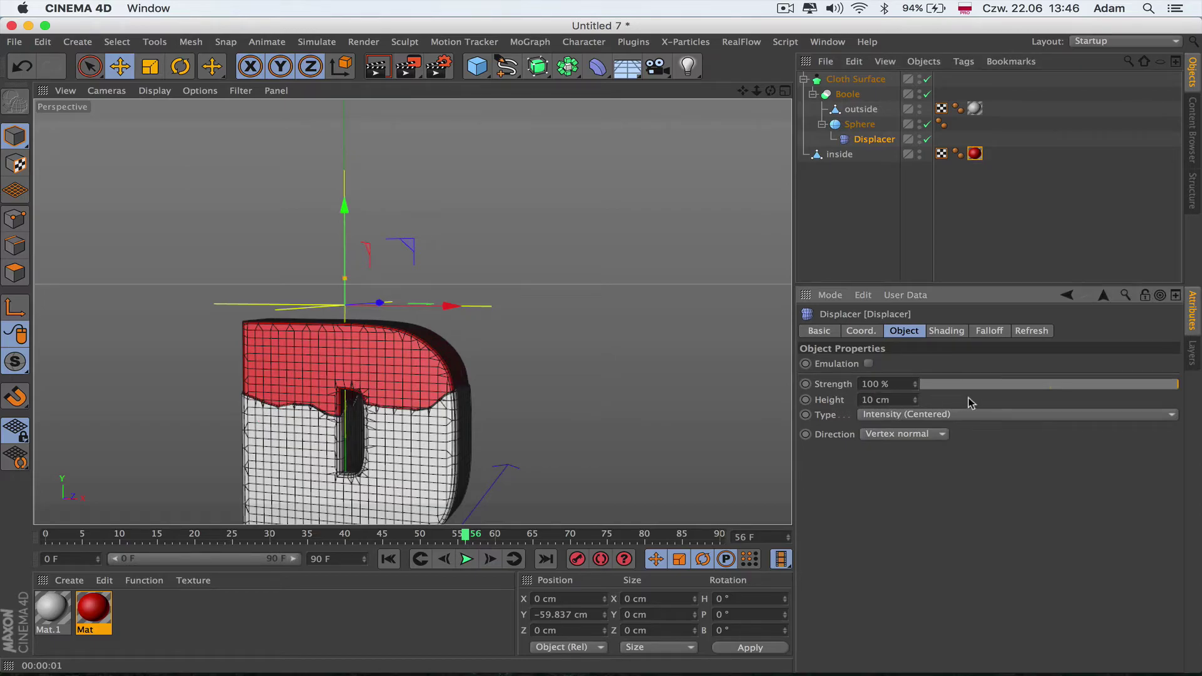
pyautogui.moveTo(914, 401); pyautogui.dragTo(915, 447)
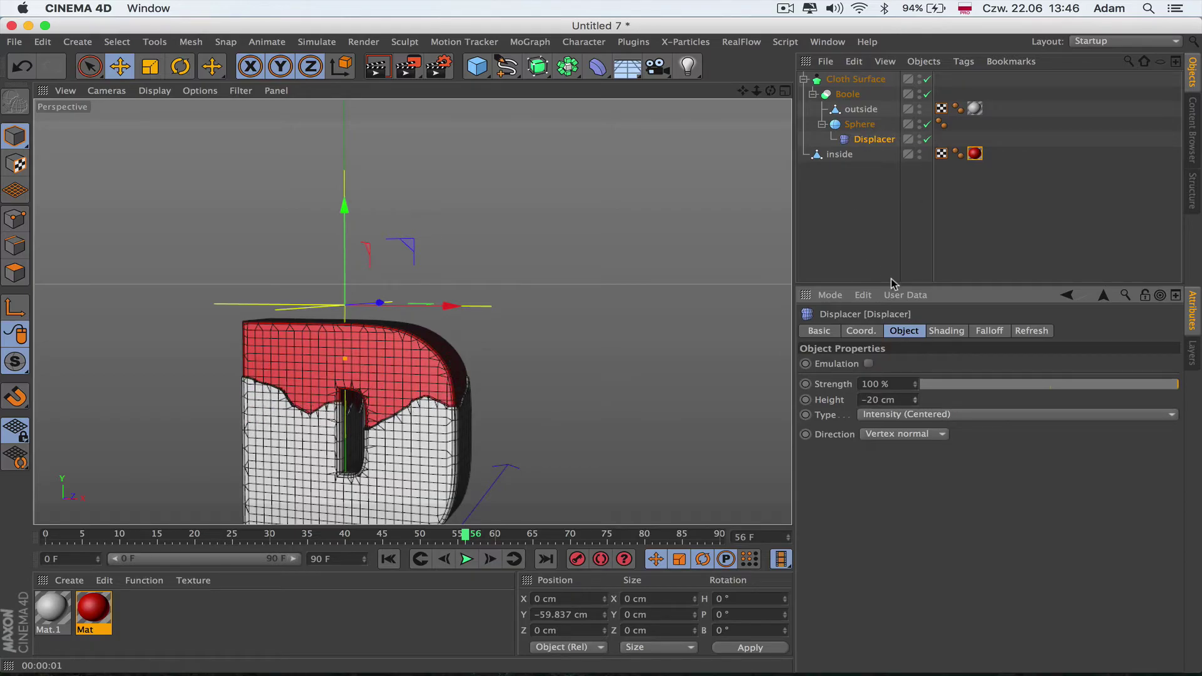
pyautogui.moveTo(742, 91); pyautogui.dragTo(774, 78)
# Toggle the Boole off and on to compare the sphere with the cut letter
pyautogui.click(860, 124)
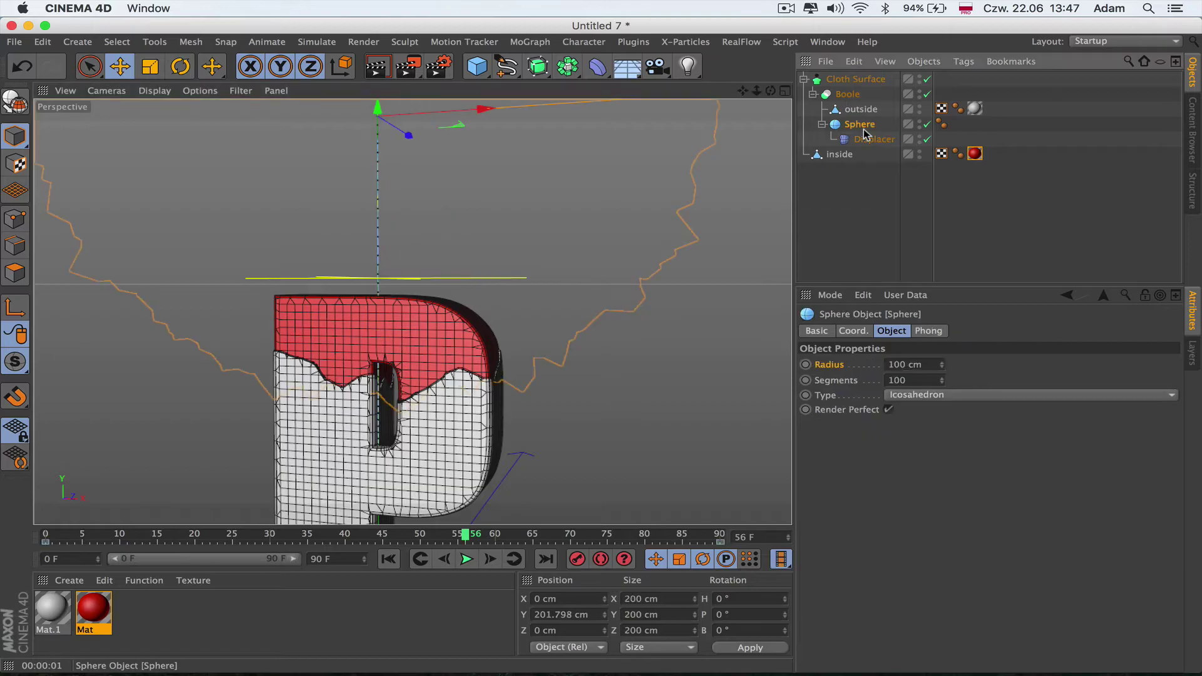
pyautogui.click(927, 94)
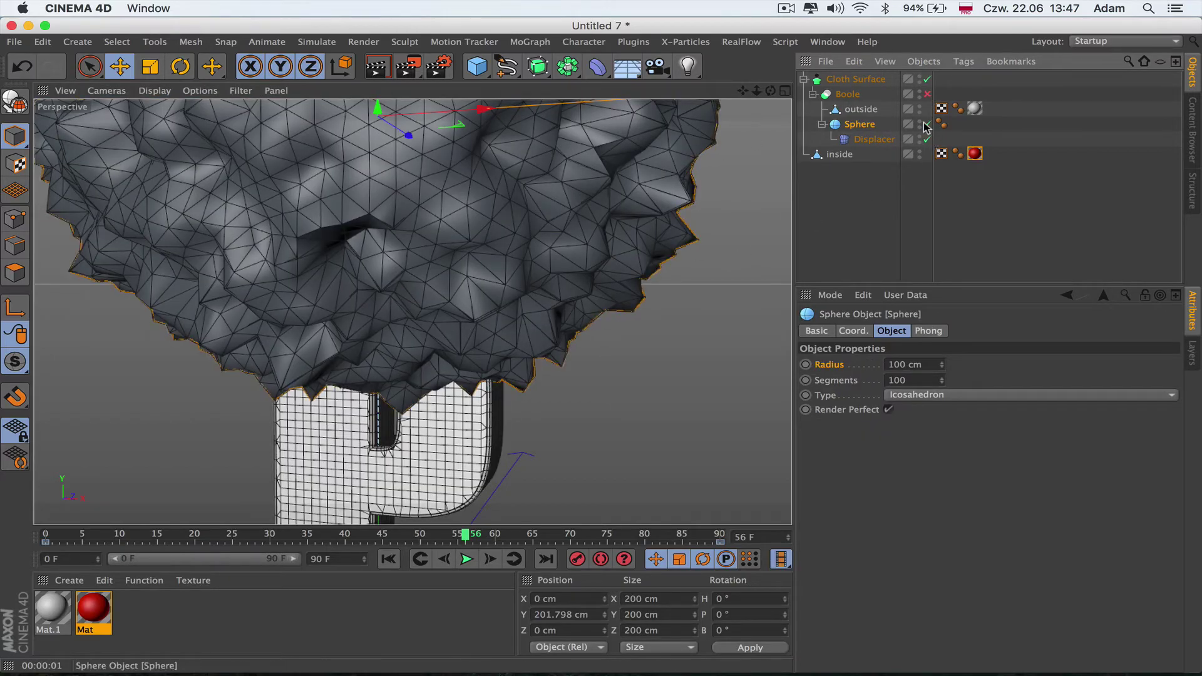
pyautogui.click(927, 94)
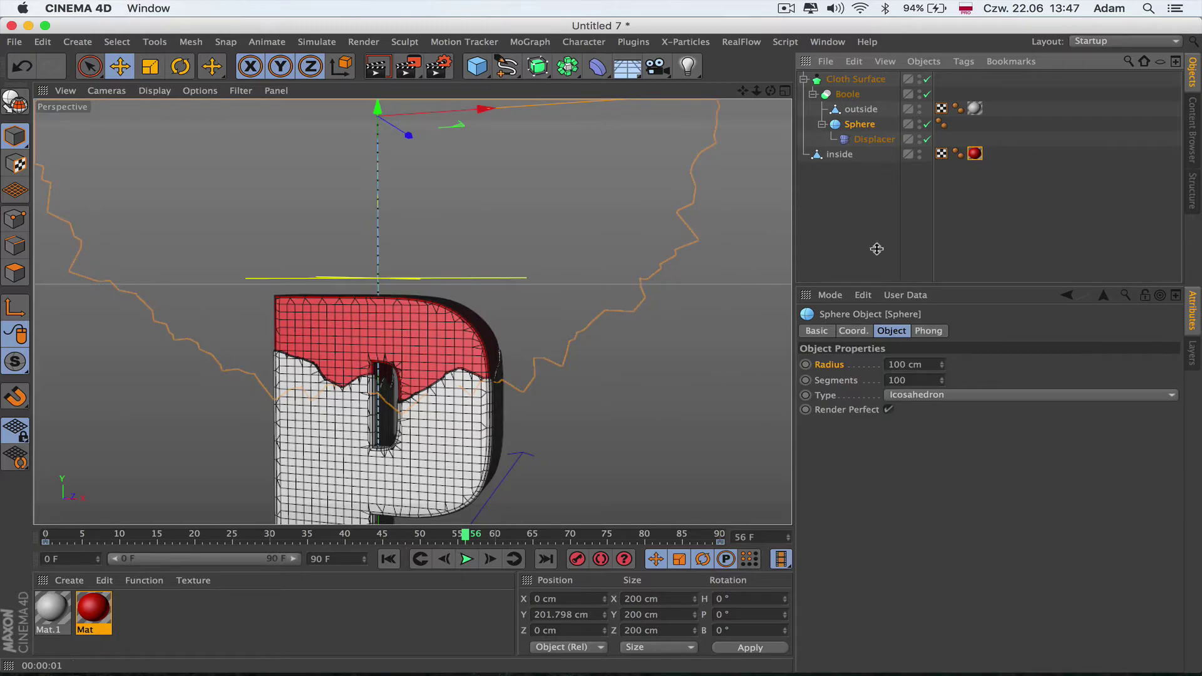
# Switch the Displacer's Noise shader to Hama noise
pyautogui.click(871, 139)
pyautogui.click(946, 331)
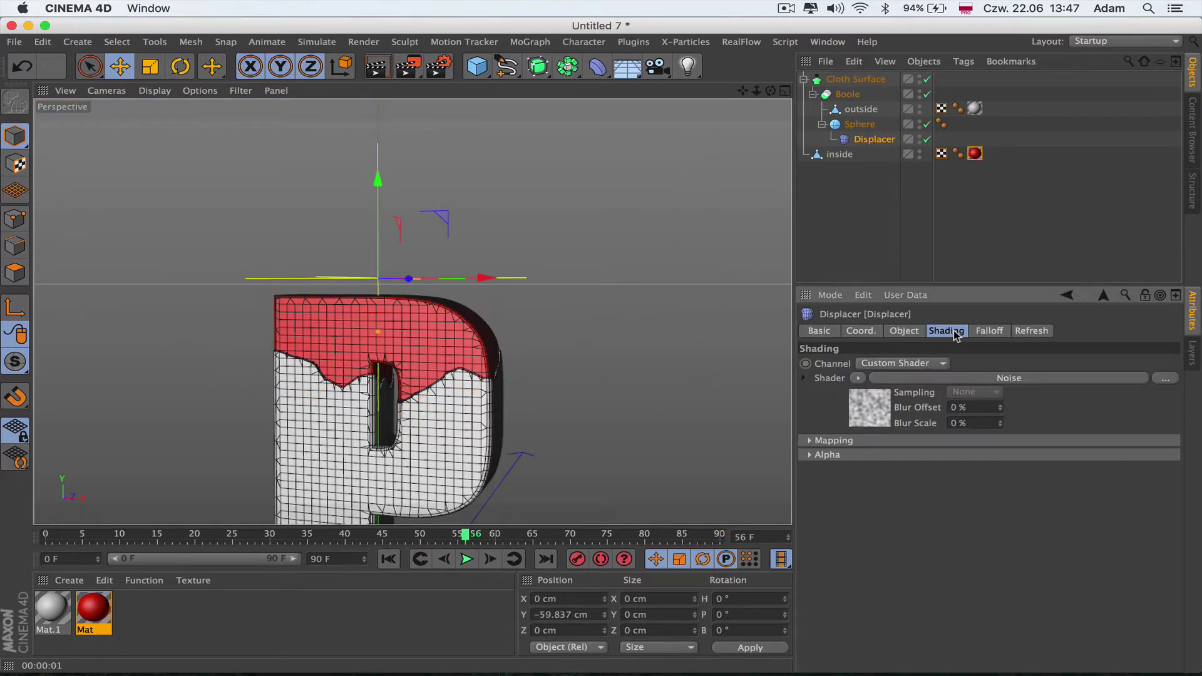
pyautogui.click(1026, 378)
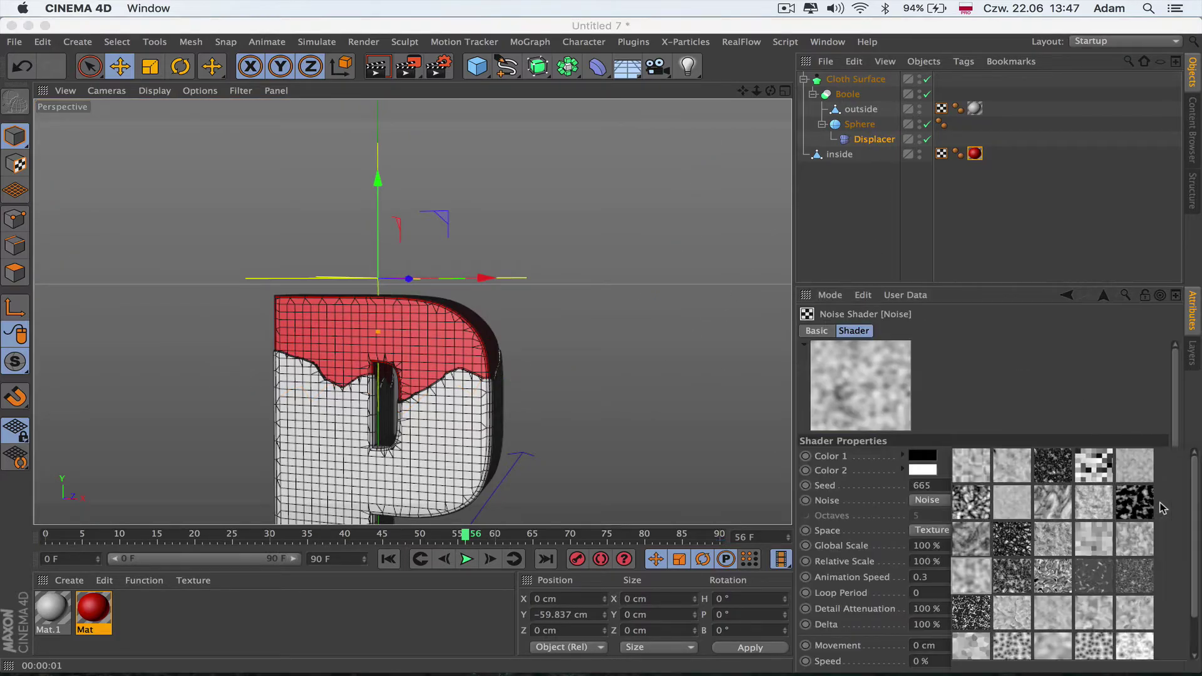
pyautogui.click(987, 508)
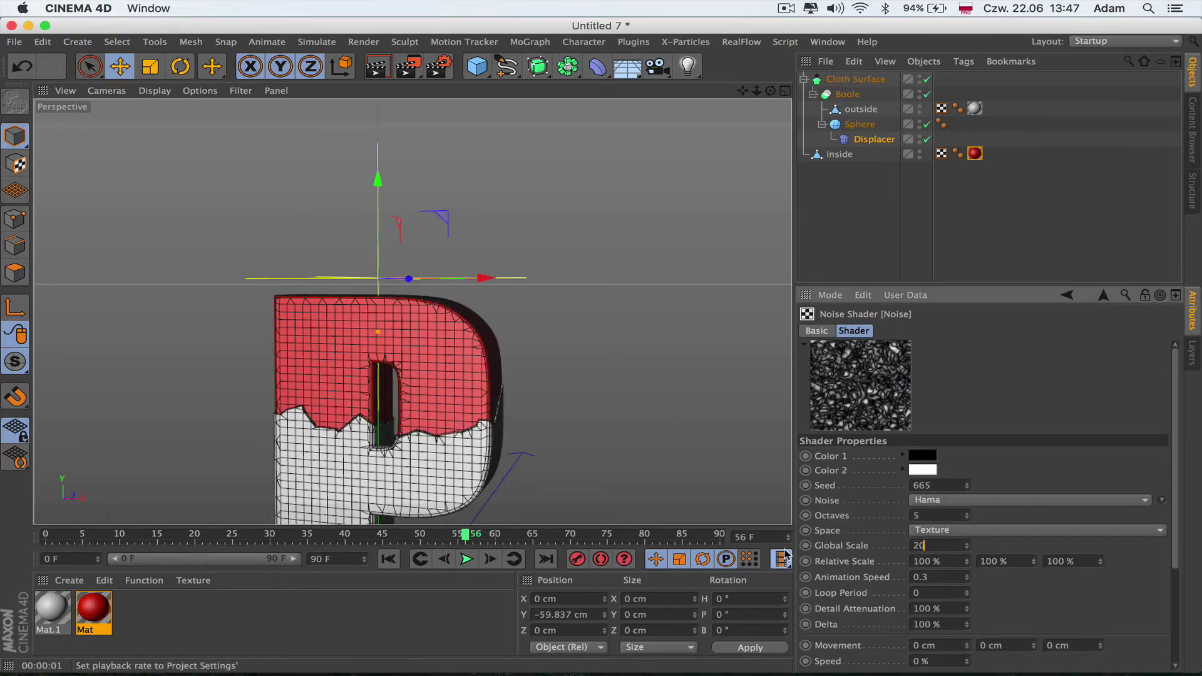
# Set the noise Global Scale to 200%, then 1%, and play to check the edge
pyautogui.write('200')
pyautogui.press('Return')
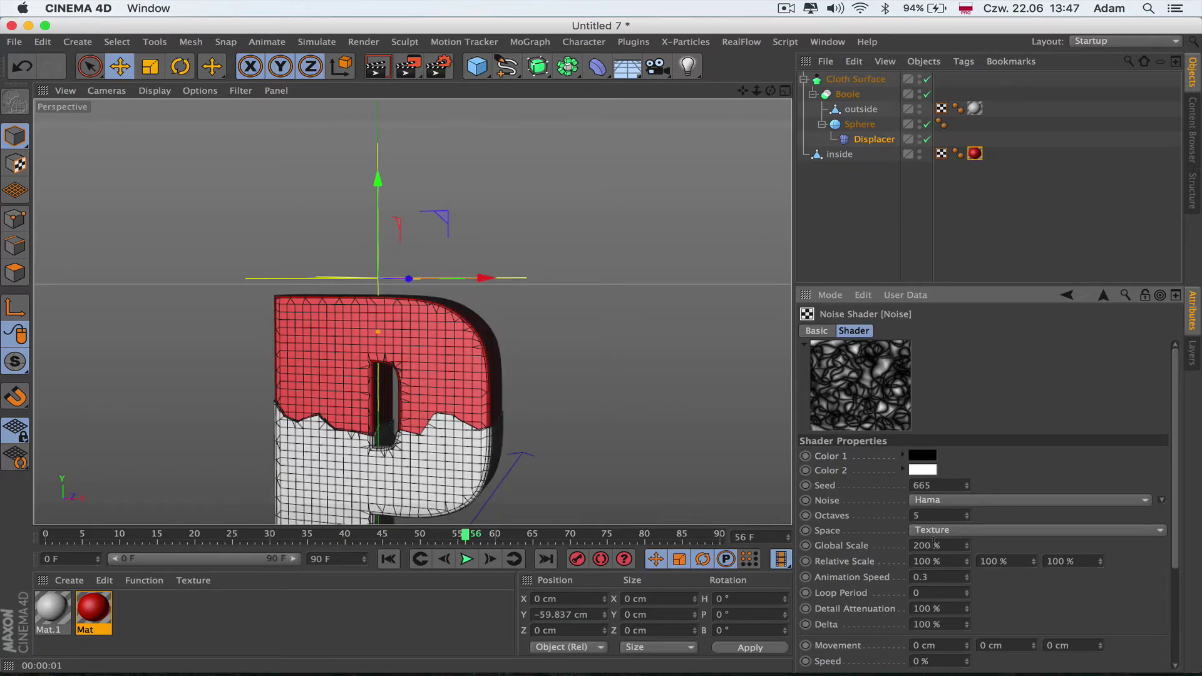
pyautogui.write('1')
pyautogui.press('Return')
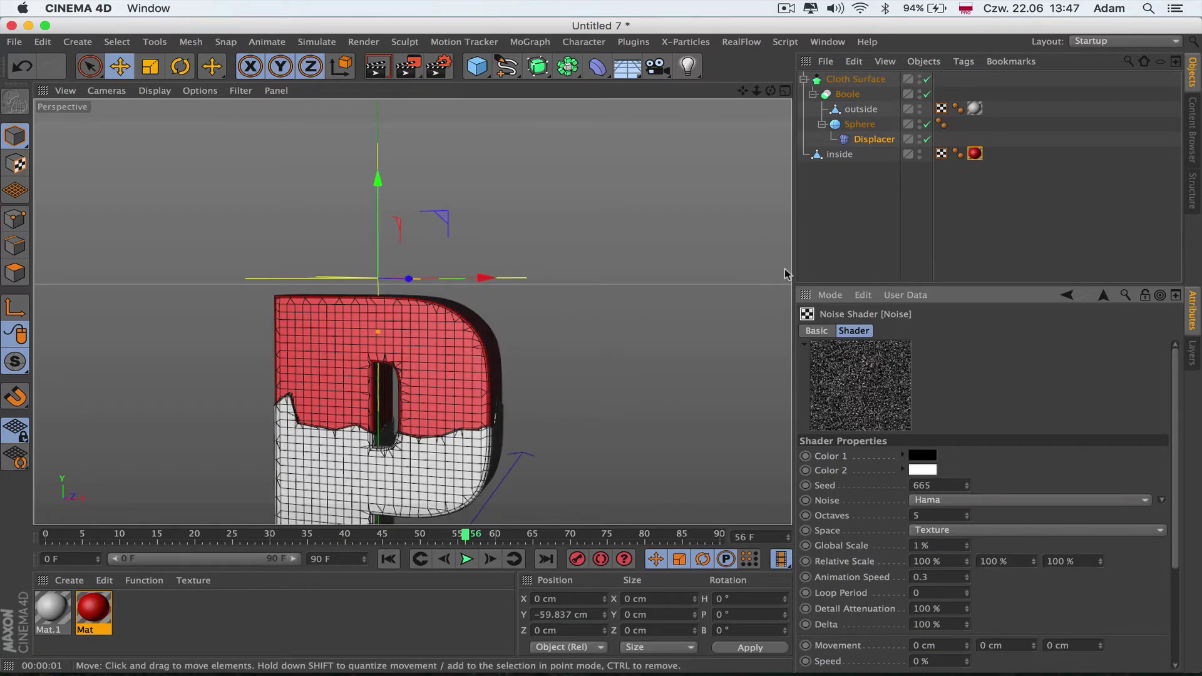
pyautogui.keyDown('alt'); pyautogui.moveTo(626, 325); pyautogui.dragTo(539, 495); pyautogui.keyUp('alt')
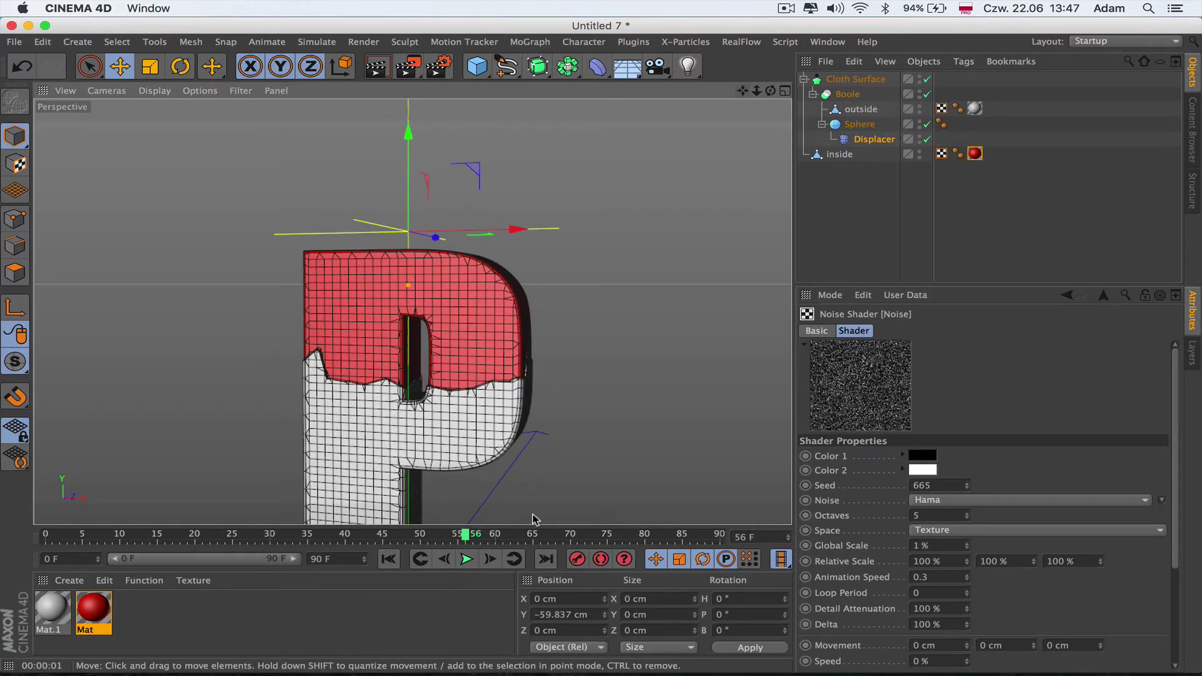
pyautogui.click(467, 559)
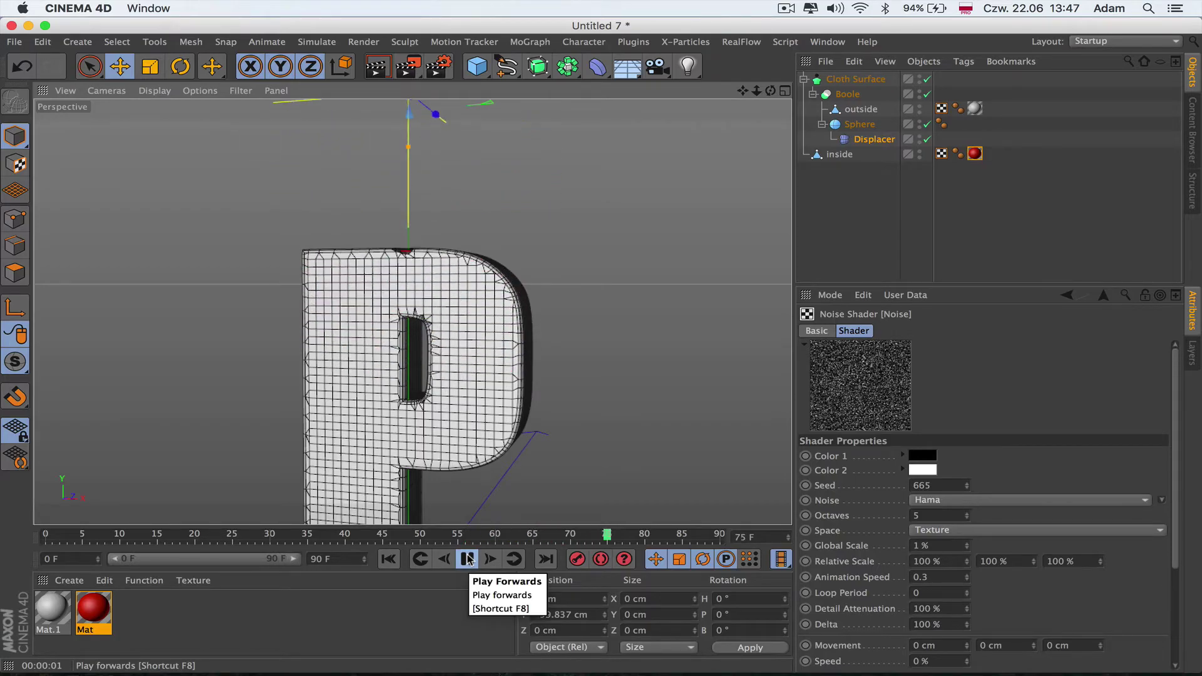
pyautogui.press('F8')
# Move the sphere down and left over the P, then replay from the first frame
pyautogui.keyDown('alt'); pyautogui.moveTo(612, 327); pyautogui.dragTo(743, 94, button='middle'); pyautogui.keyUp('alt')
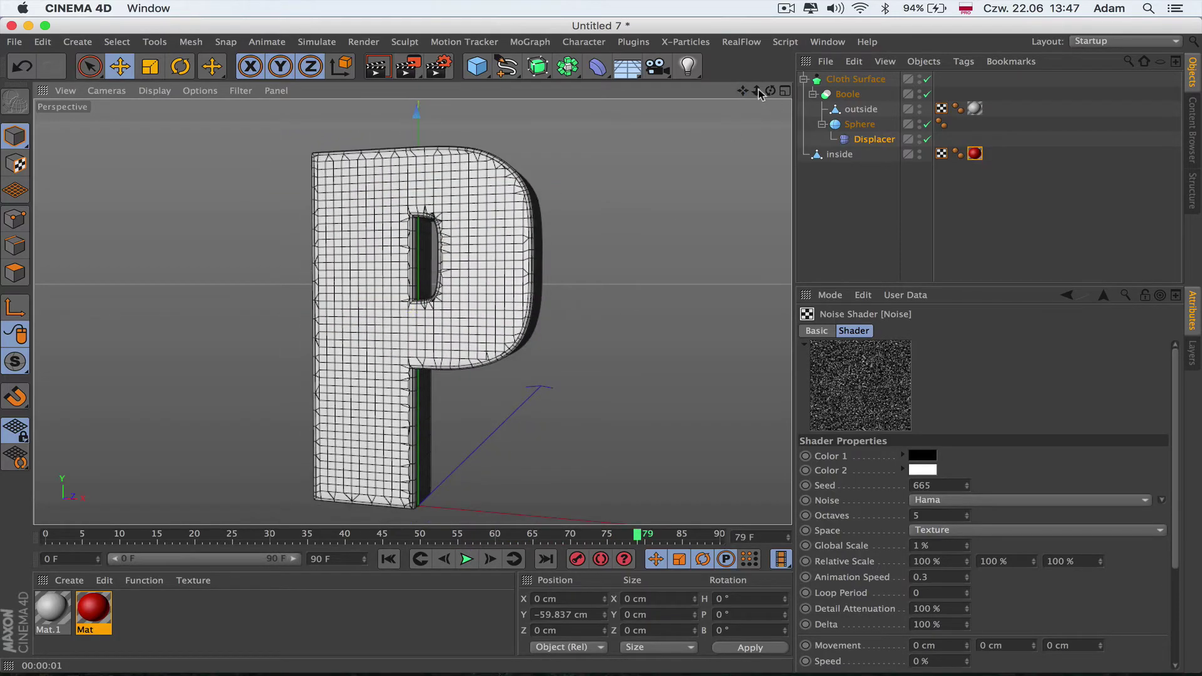
pyautogui.moveTo(757, 91); pyautogui.dragTo(745, 93)
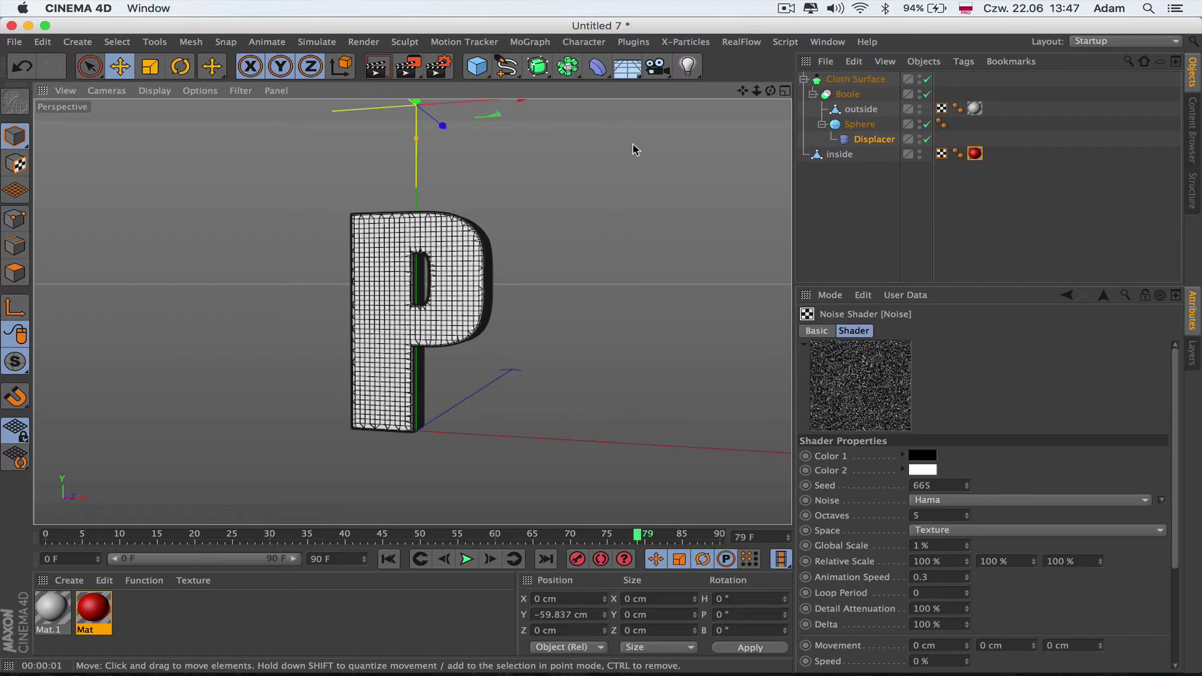
pyautogui.click(859, 123)
pyautogui.moveTo(429, 196); pyautogui.dragTo(407, 347)
pyautogui.moveTo(506, 237); pyautogui.dragTo(446, 334)
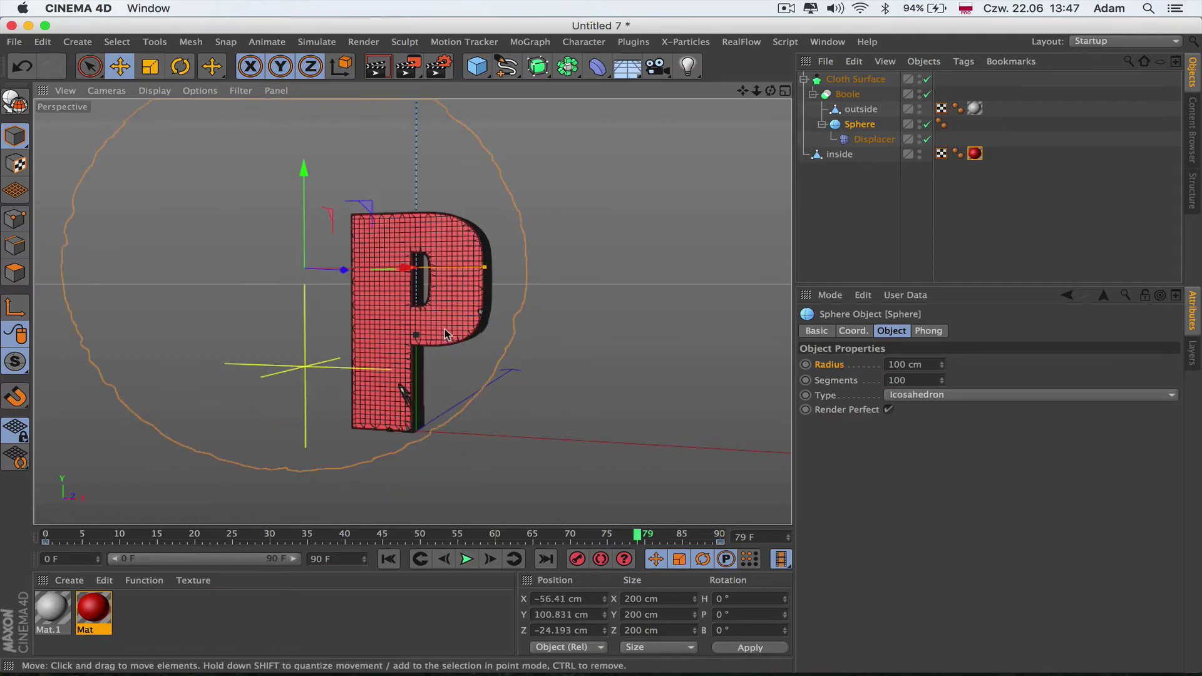
pyautogui.click(388, 558)
pyautogui.click(465, 559)
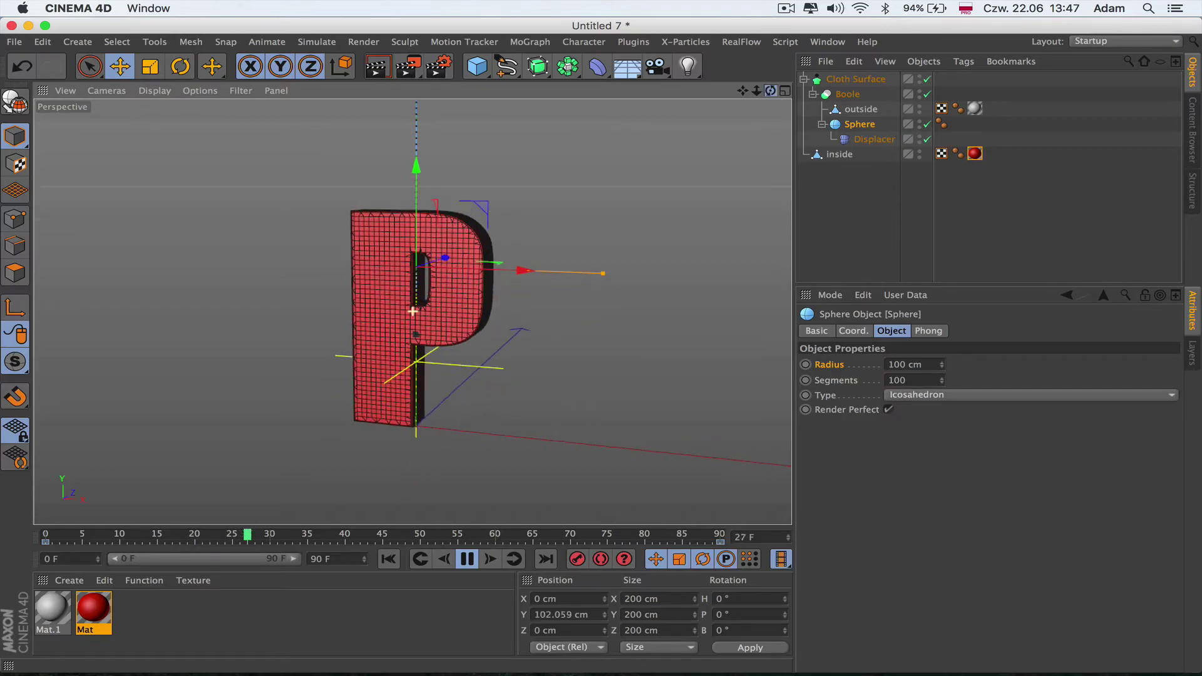
# Turn off editor visibility for 'inside' and 'Sphere', orbiting to watch the shell grow
pyautogui.click(919, 151)
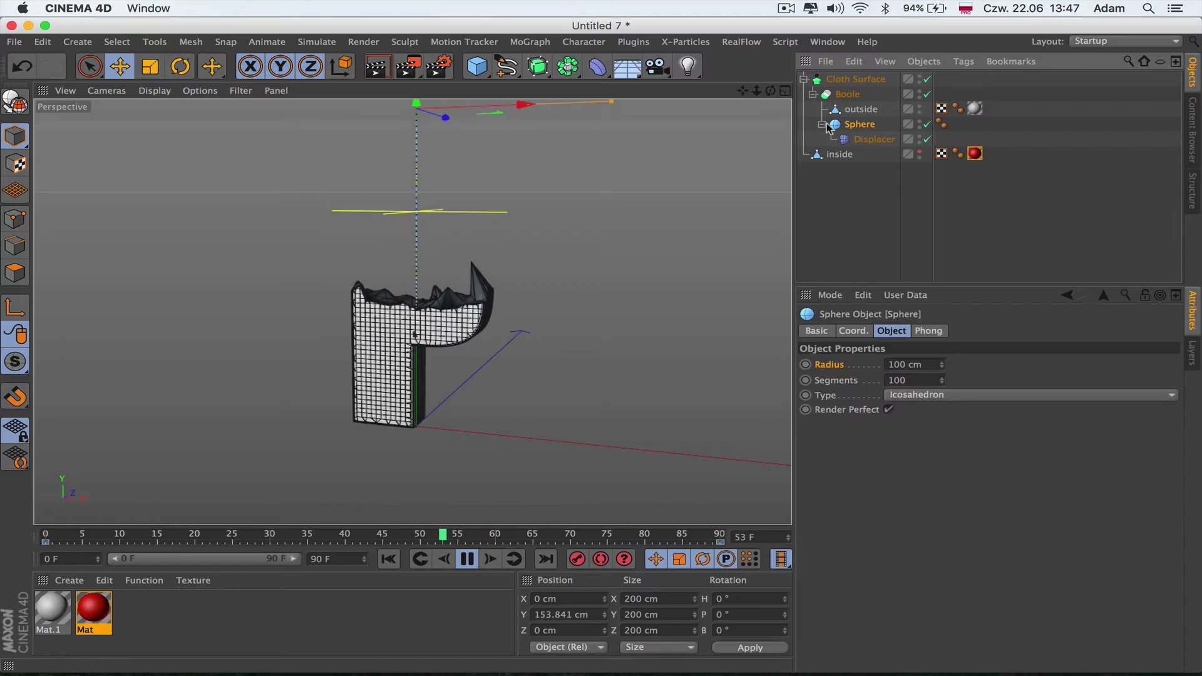
pyautogui.click(919, 122)
pyautogui.moveTo(770, 91); pyautogui.dragTo(783, 95)
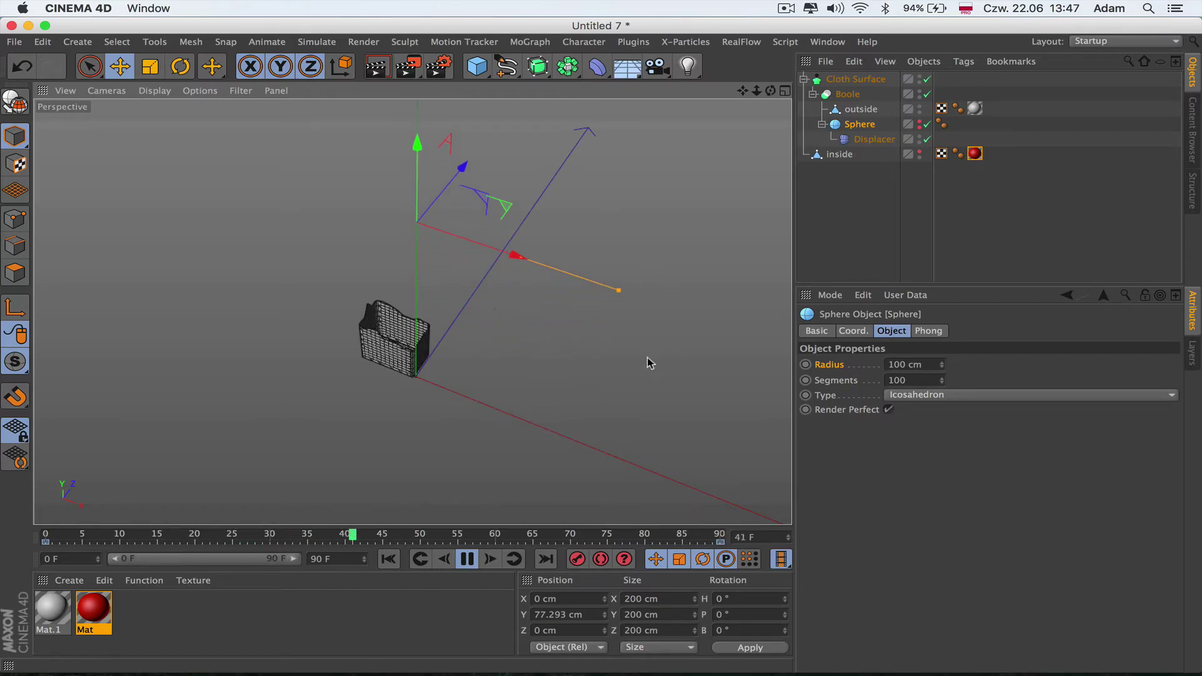
pyautogui.keyDown('alt'); pyautogui.moveTo(440, 325); pyautogui.dragTo(620, 331); pyautogui.keyUp('alt')
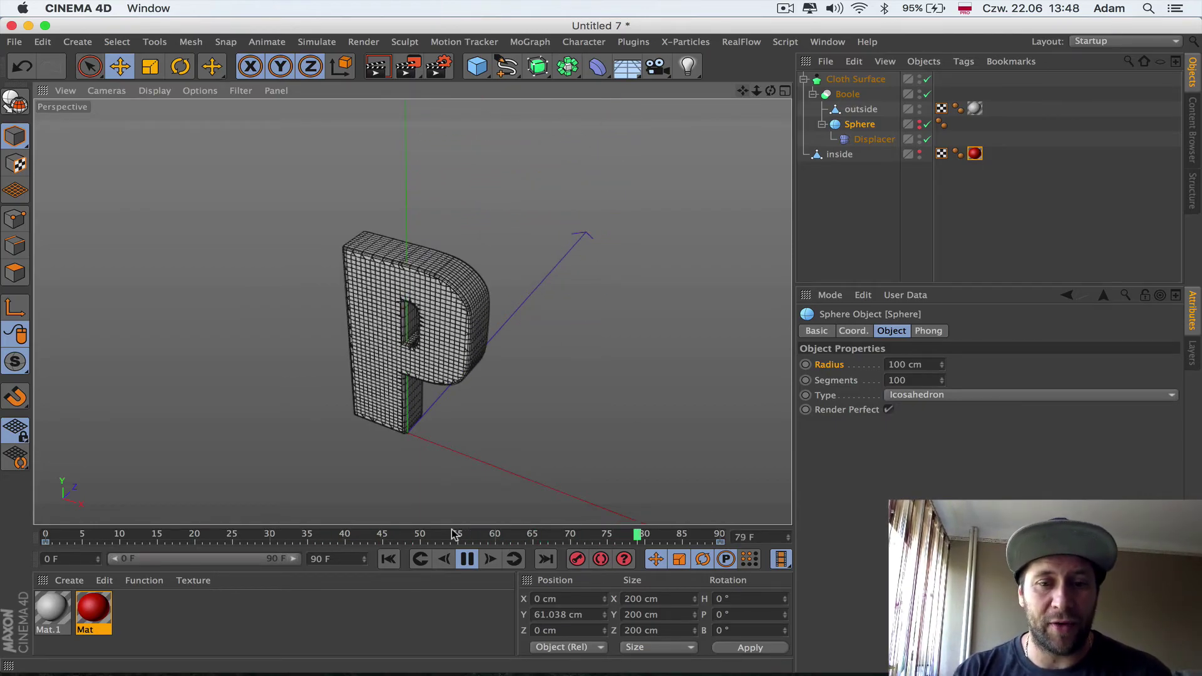
# Pause, recentre the view, stop at frame 63, then rewind to frame 0
pyautogui.click(468, 559)
pyautogui.keyDown('alt'); pyautogui.moveTo(410, 370); pyautogui.dragTo(413, 312, button='middle'); pyautogui.keyUp('alt')
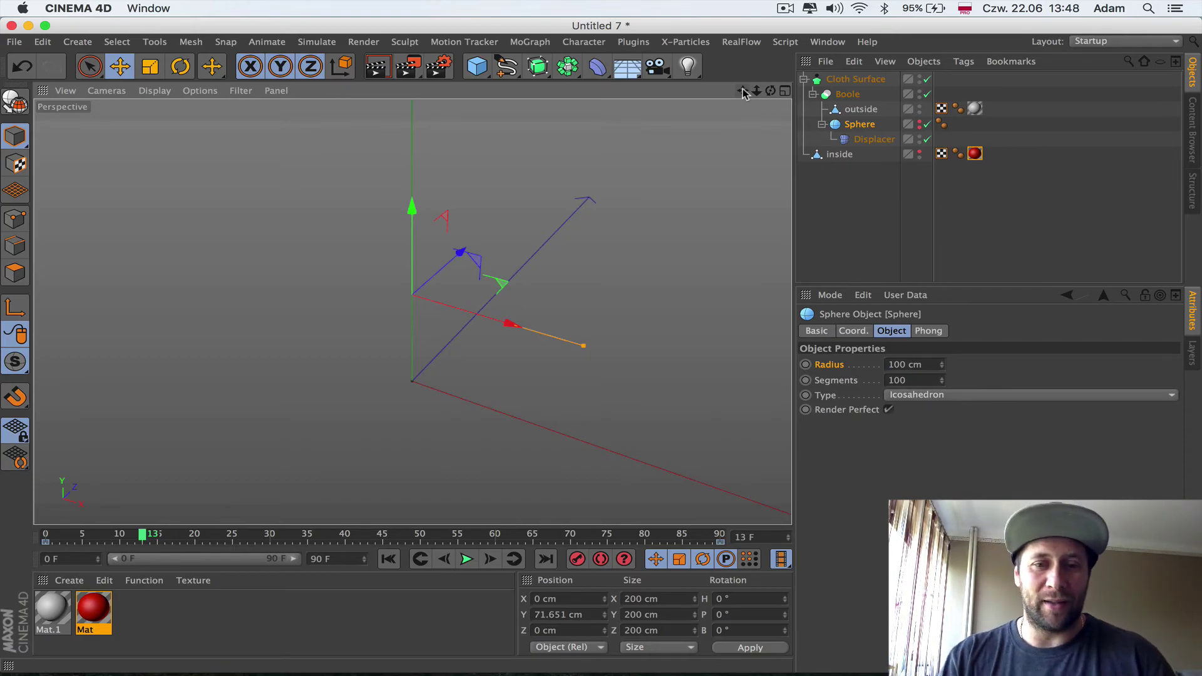
pyautogui.click(468, 559)
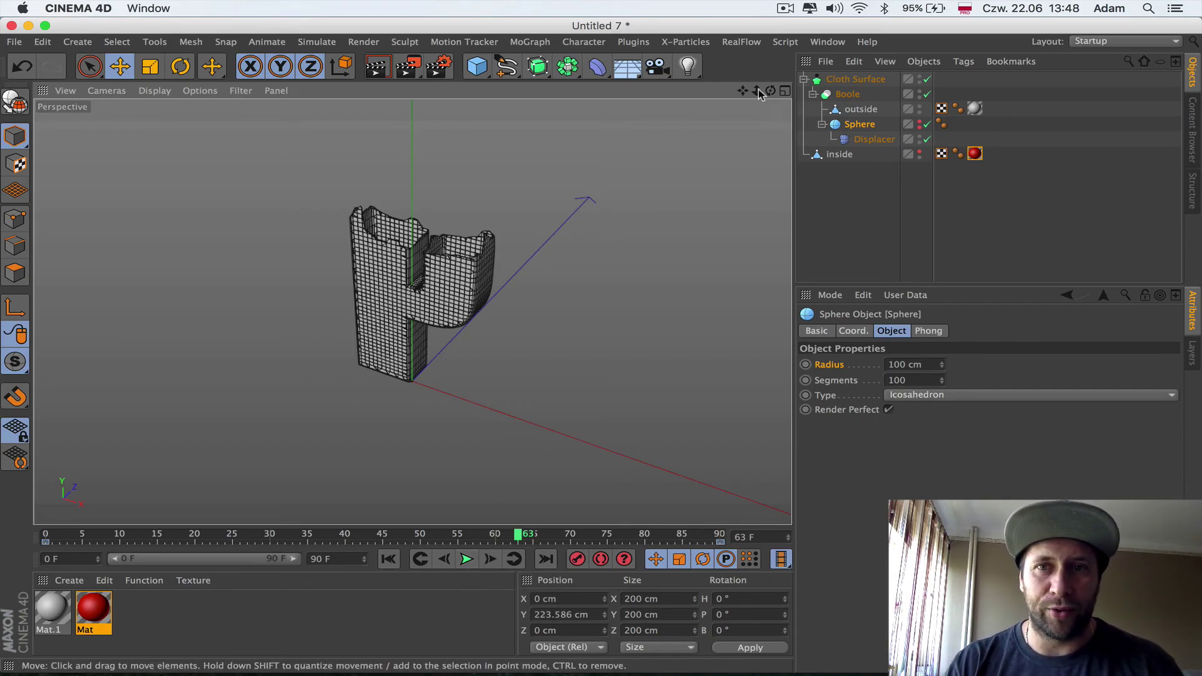
pyautogui.moveTo(743, 91); pyautogui.dragTo(757, 147)
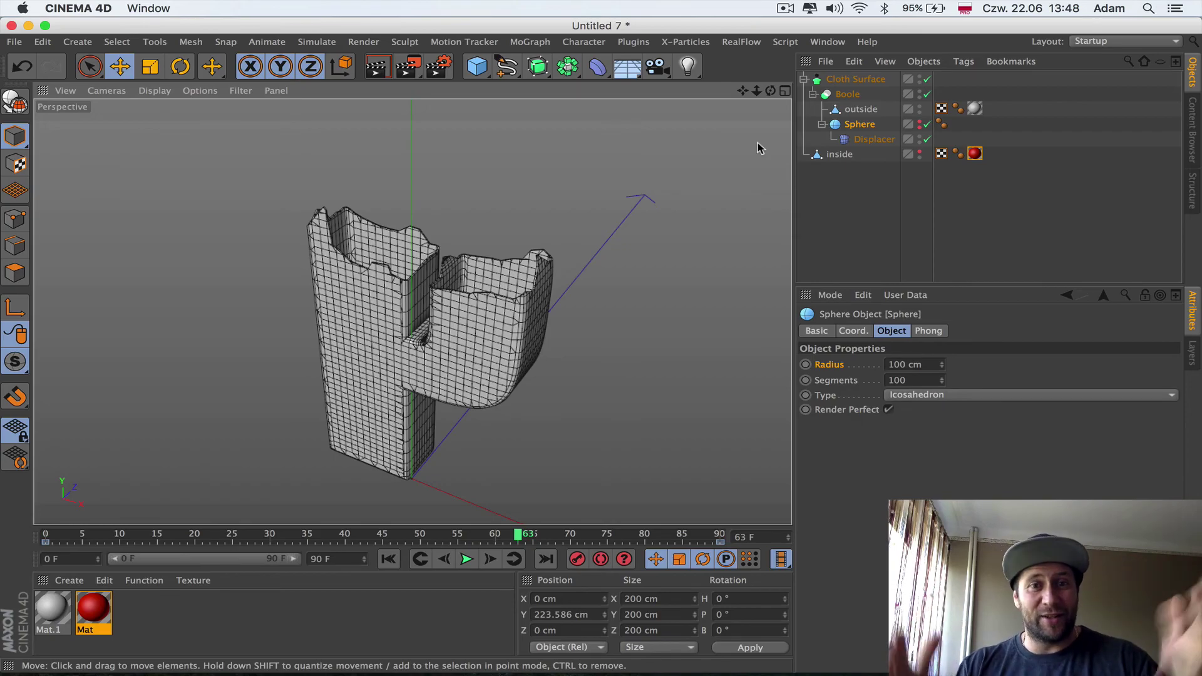
pyautogui.click(388, 559)
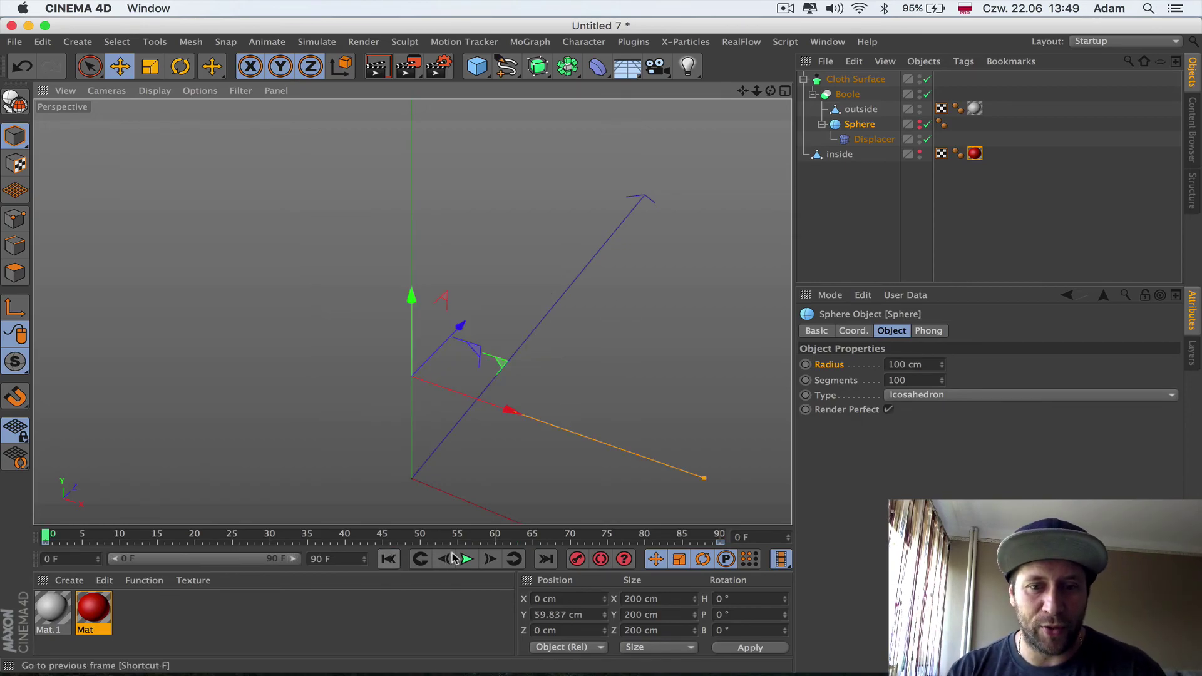